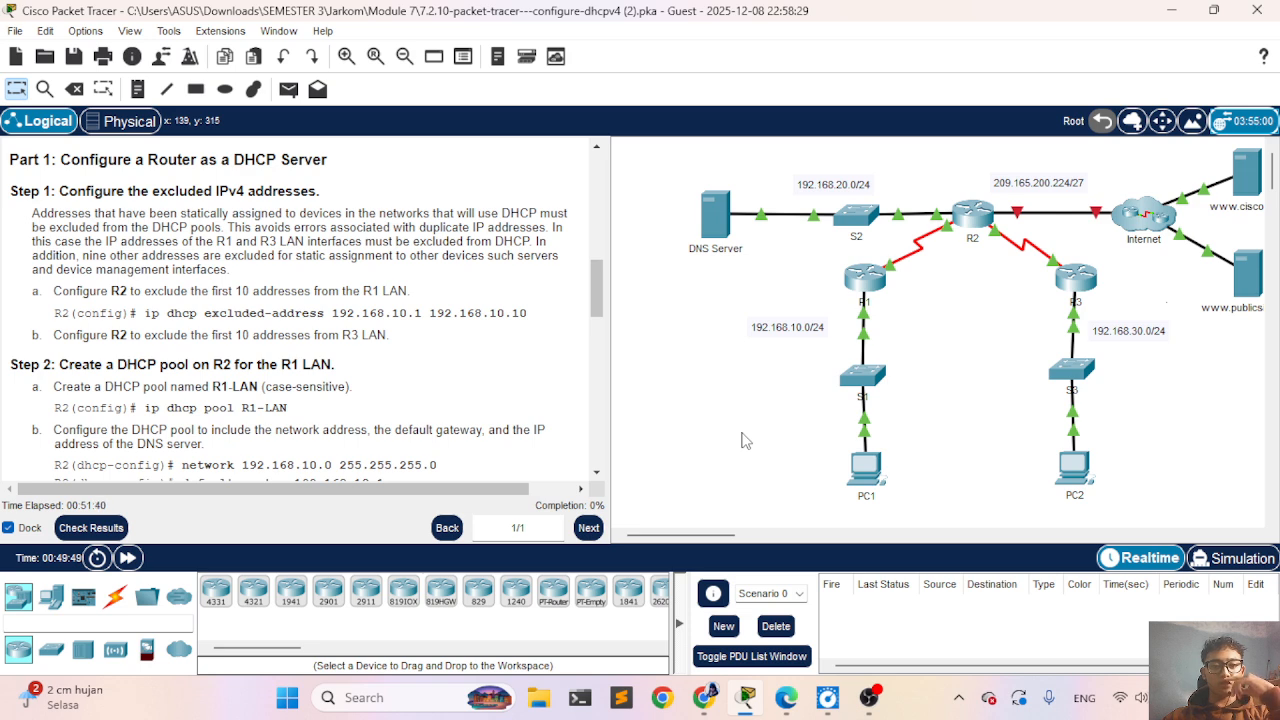
Step: Review the activity's addressing table, objectives and scenario alongside the network topology
scroll(183, 400, up, 10)
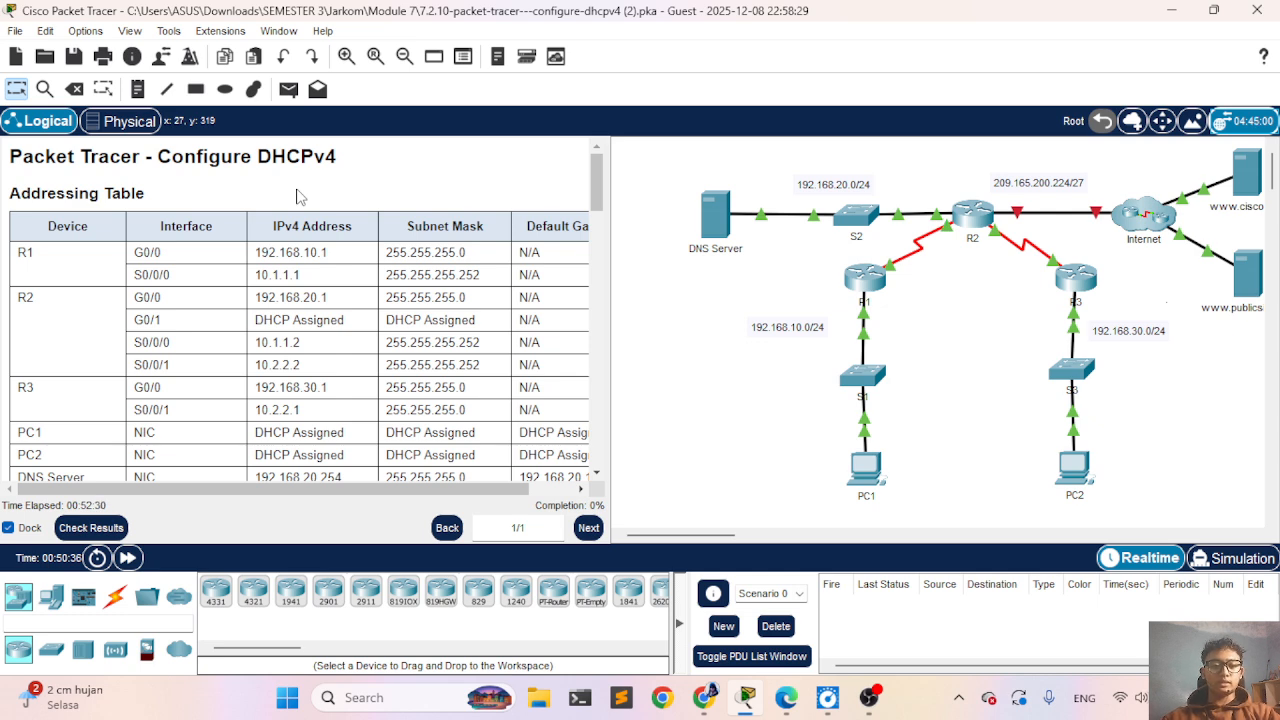
scroll(306, 251, right, 2)
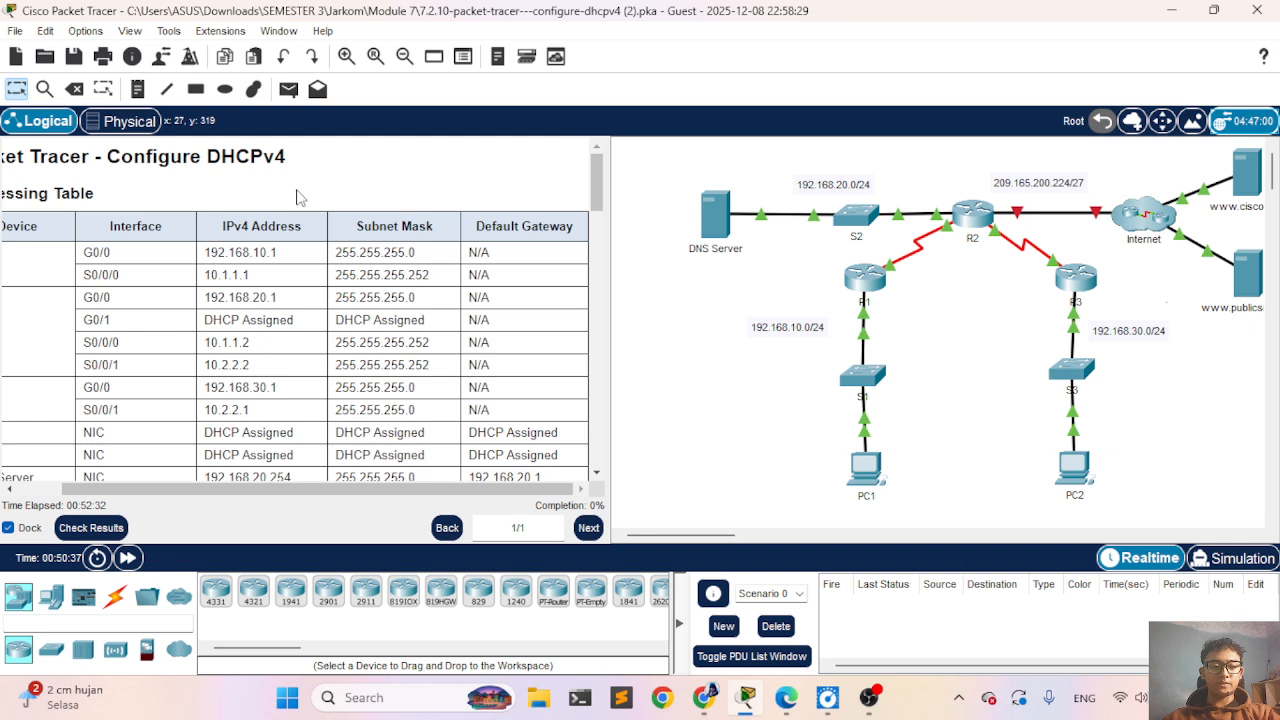
scroll(386, 294, left, 2)
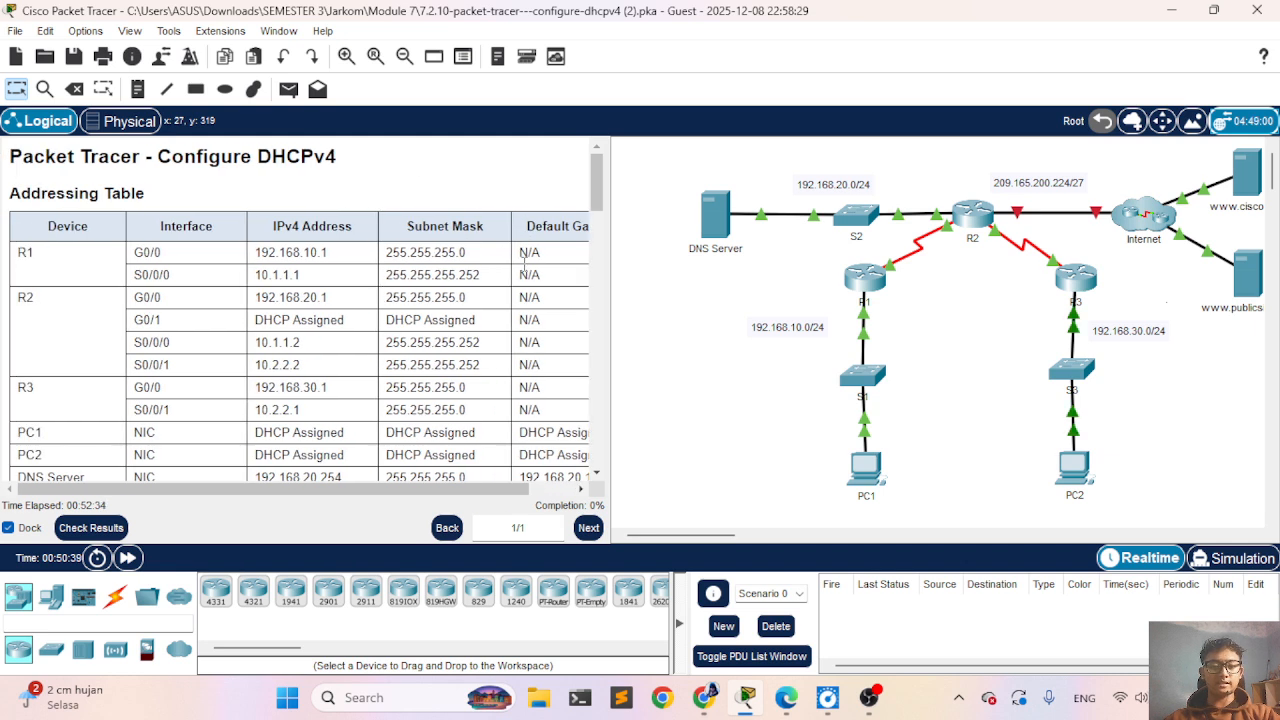
scroll(716, 251, right, 4)
scroll(716, 251, left, 2)
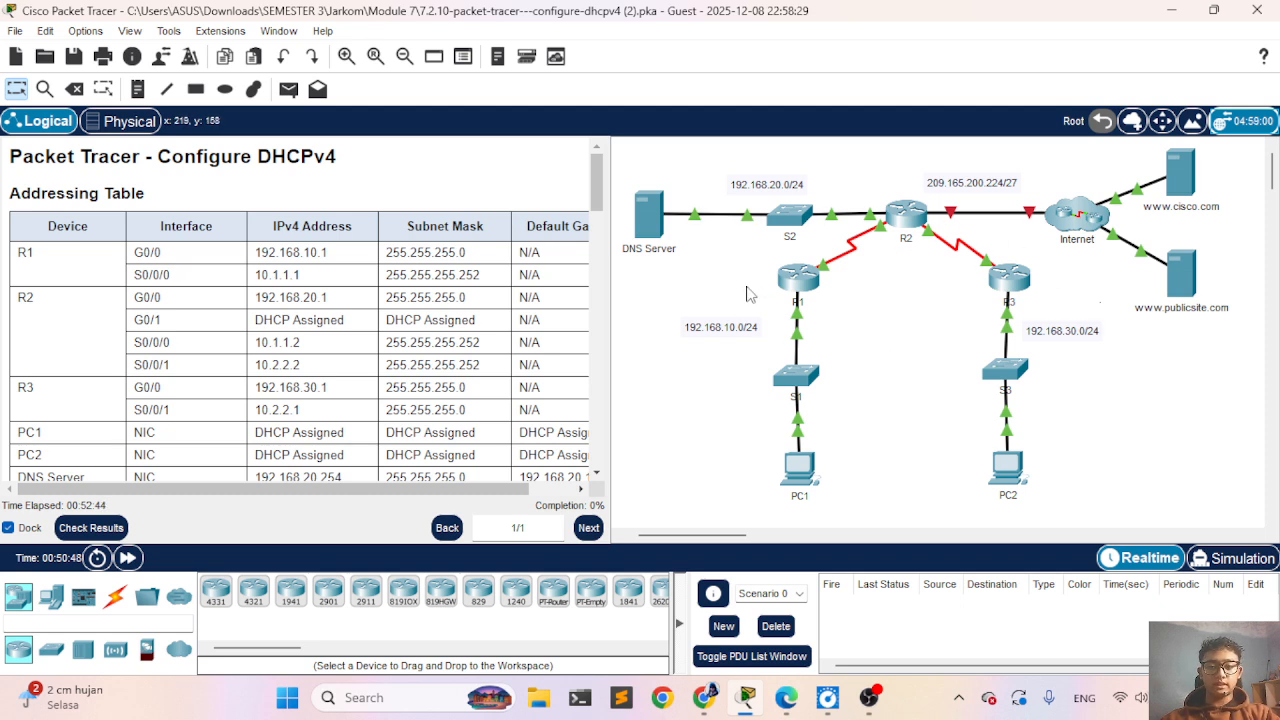
scroll(749, 294, down, 1)
scroll(445, 318, down, 5)
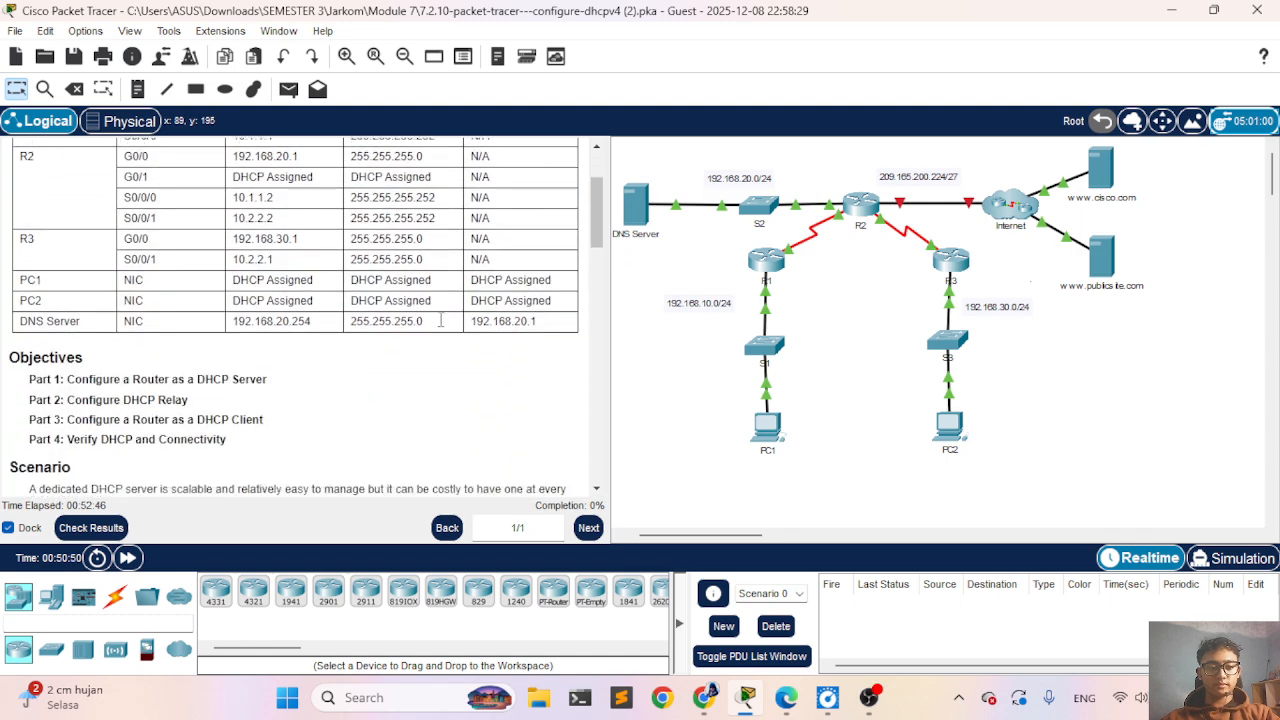
ctrl+scroll(440, 319, up, 2)
scroll(437, 317, down, 3)
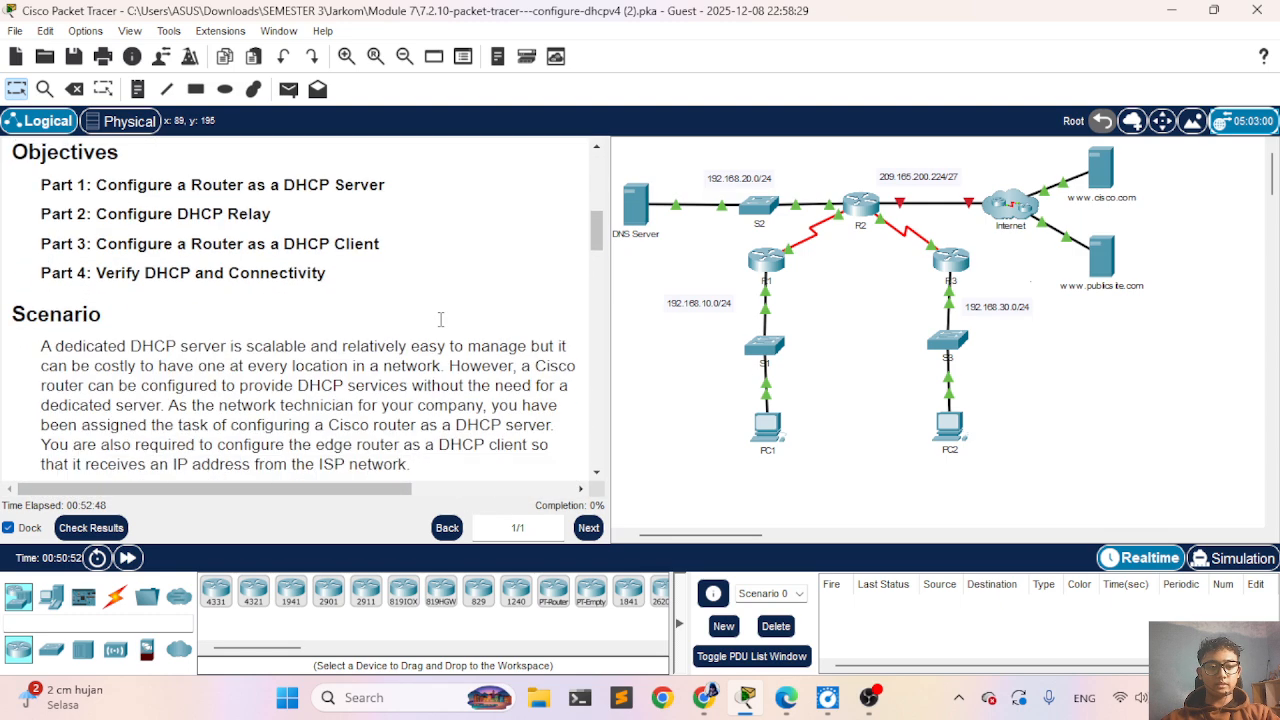
Step: Check the activity results and examine the full list of assessment items, then return to the workspace
click(88, 527)
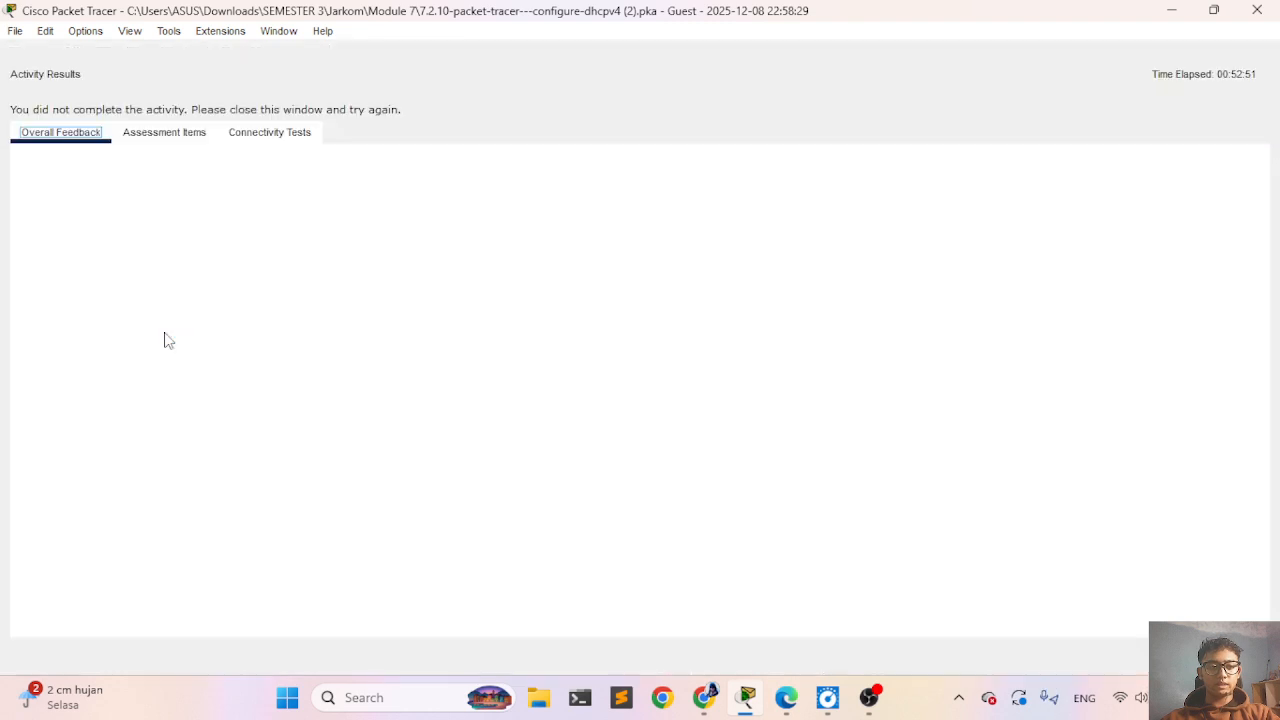
click(166, 134)
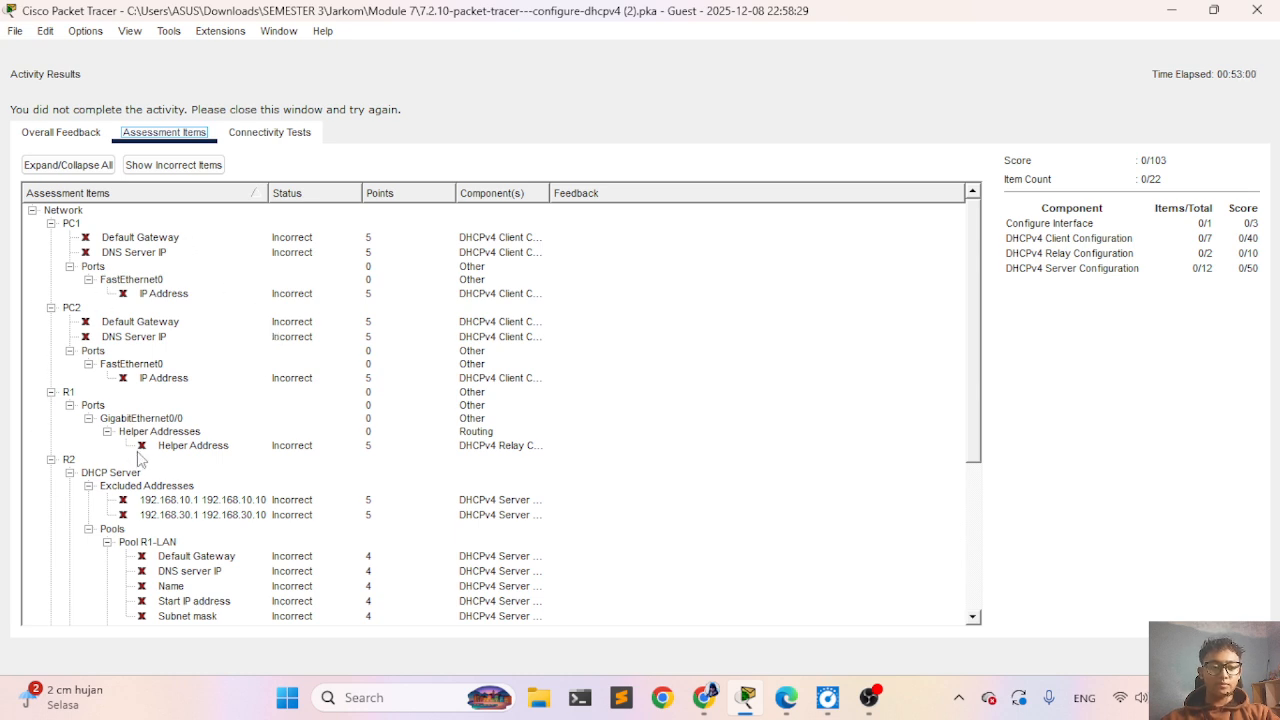
scroll(140, 458, down, 5)
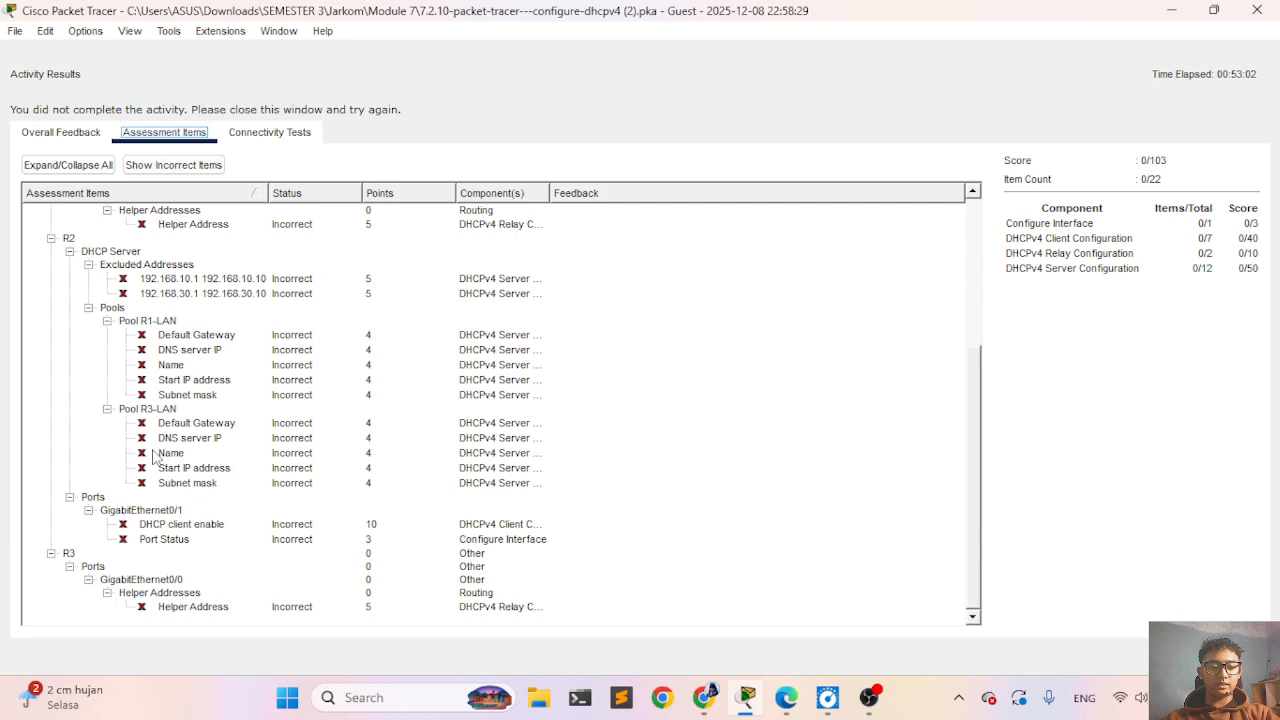
click(1235, 656)
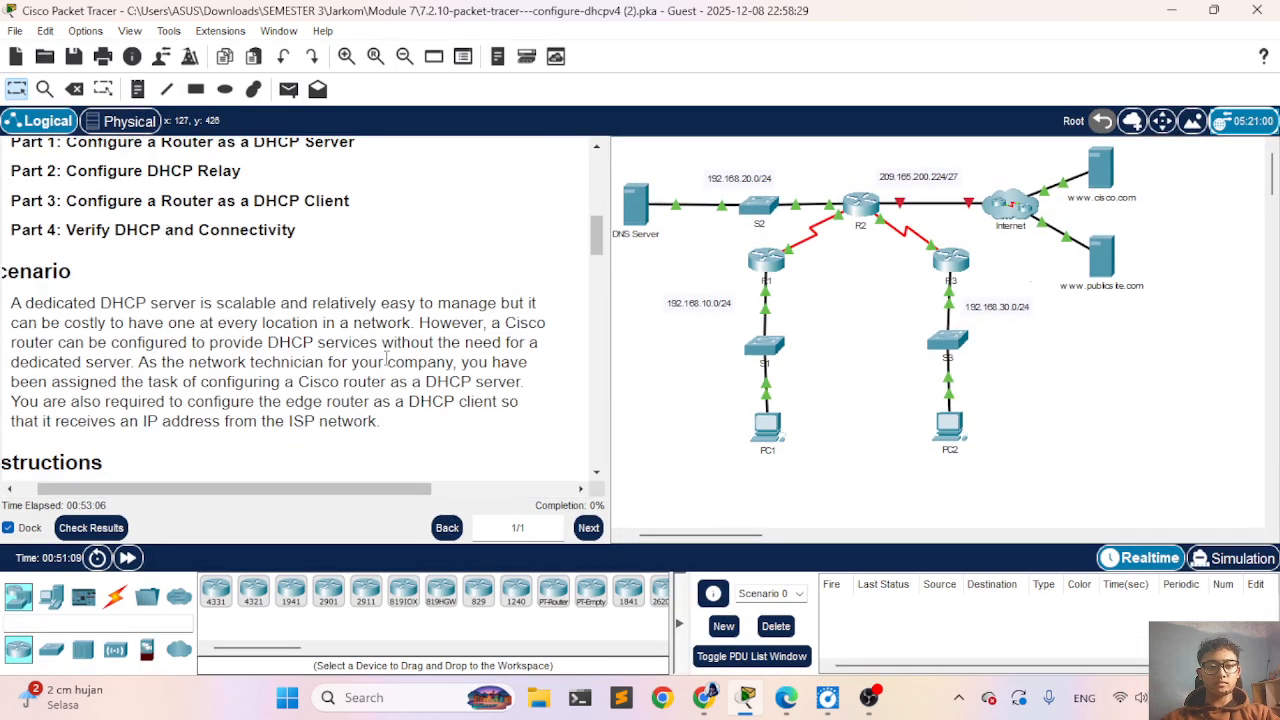
Step: Read Part 1 Step 1 about excluding the first 10 R1 LAN addresses, examining the example command and its address range
scroll(386, 357, down, 1)
scroll(386, 357, down, 5)
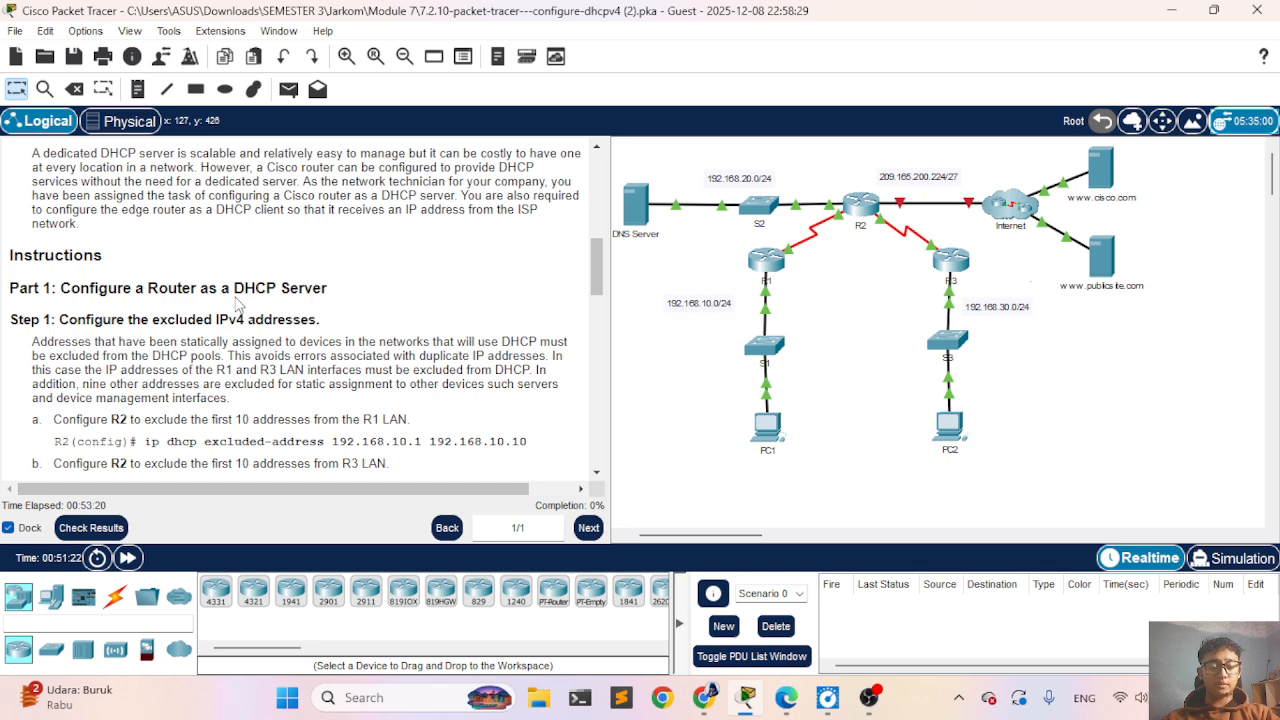
scroll(237, 303, down, 1)
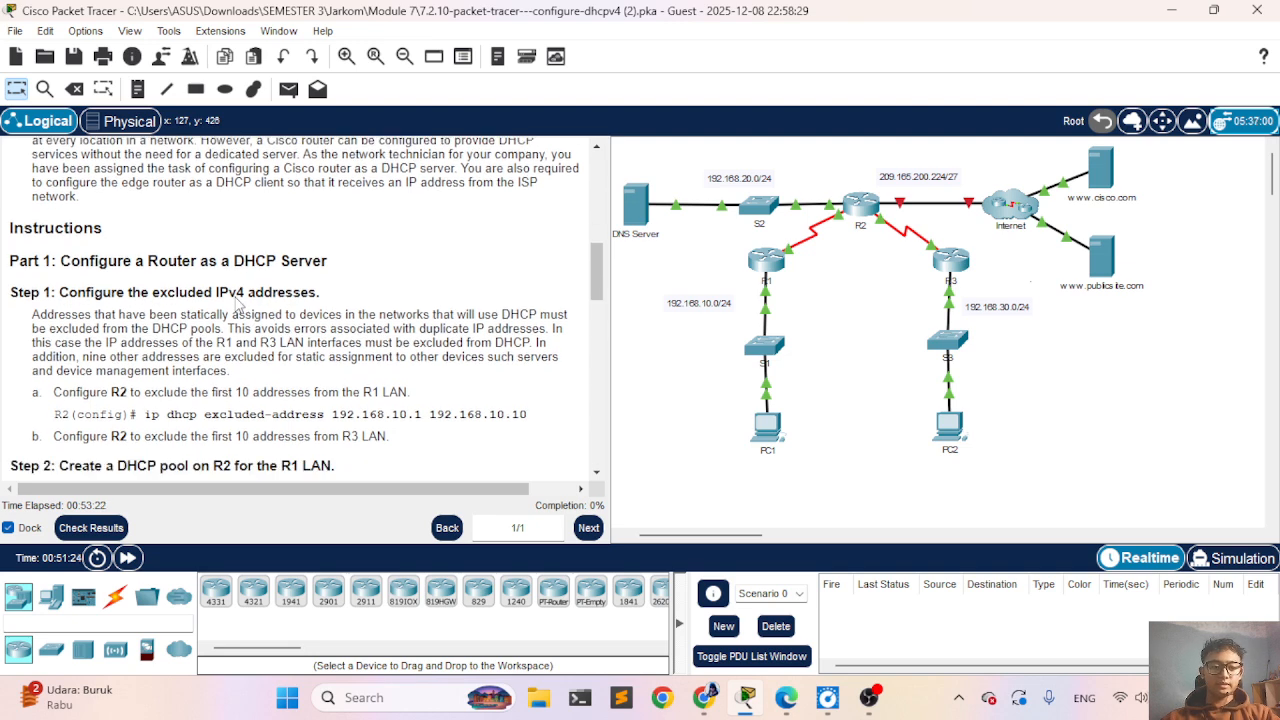
scroll(237, 304, down, 1)
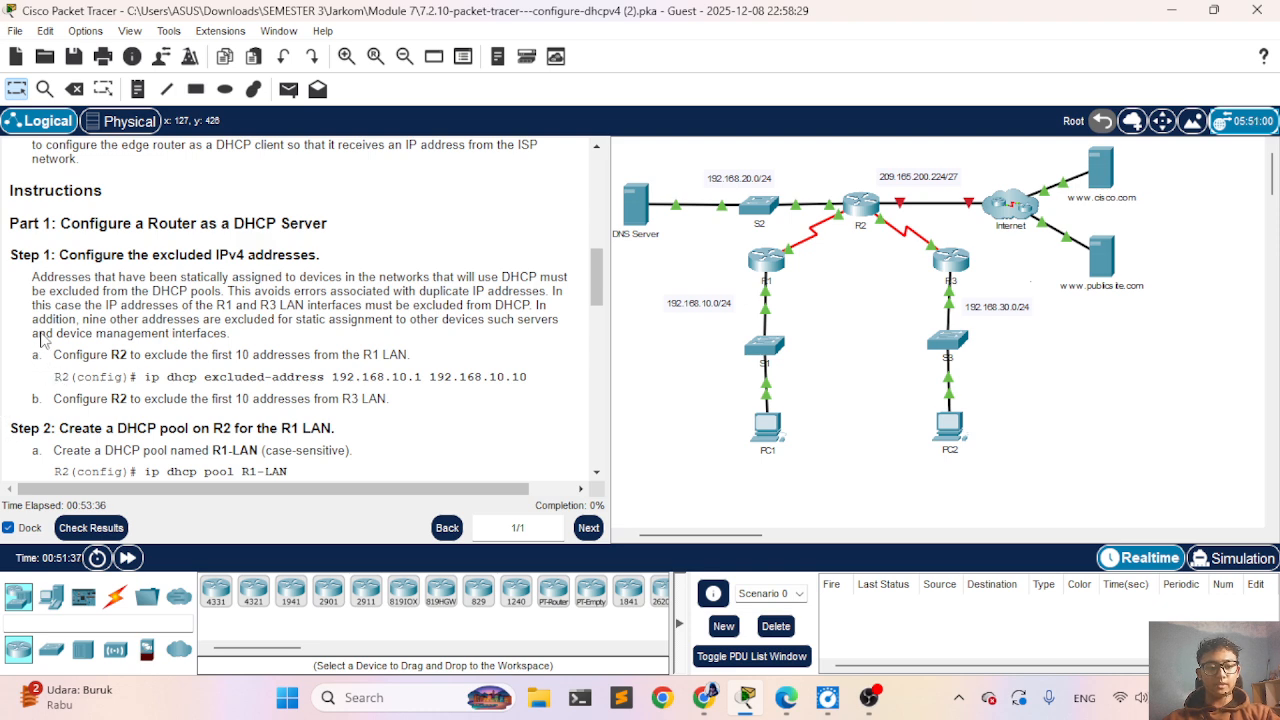
drag(36, 354, 435, 362)
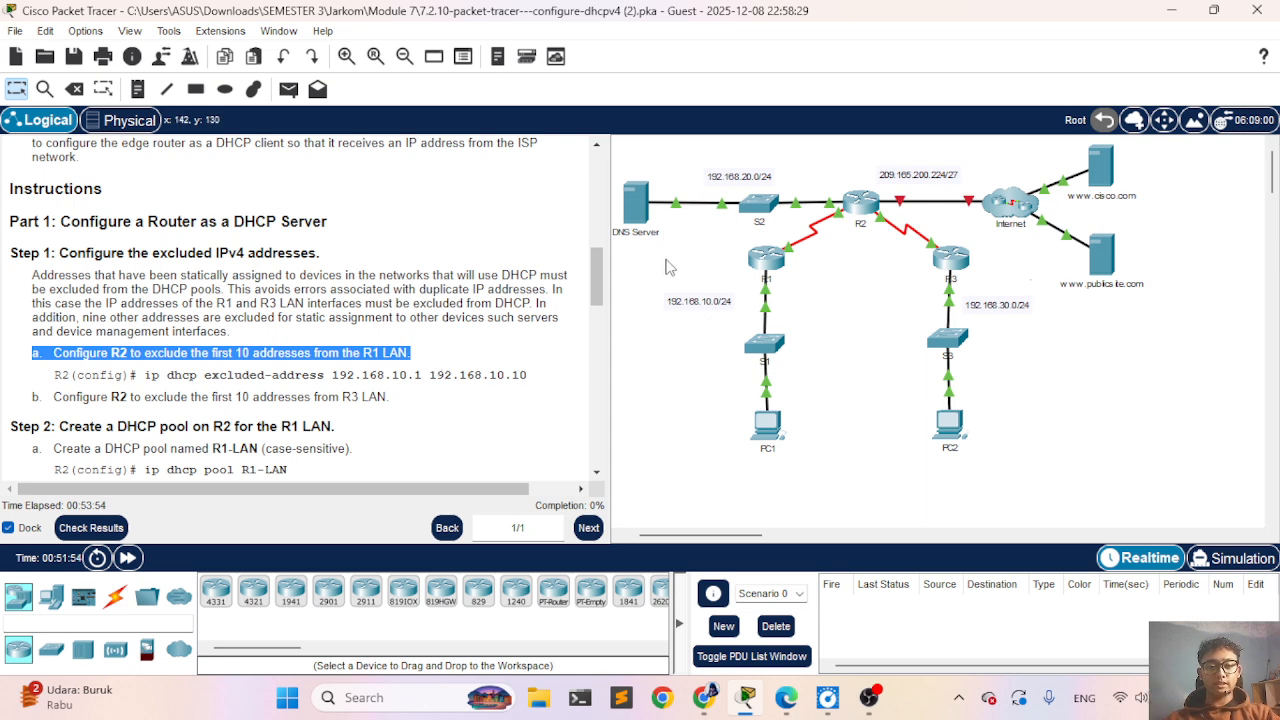
scroll(858, 316, left, 2)
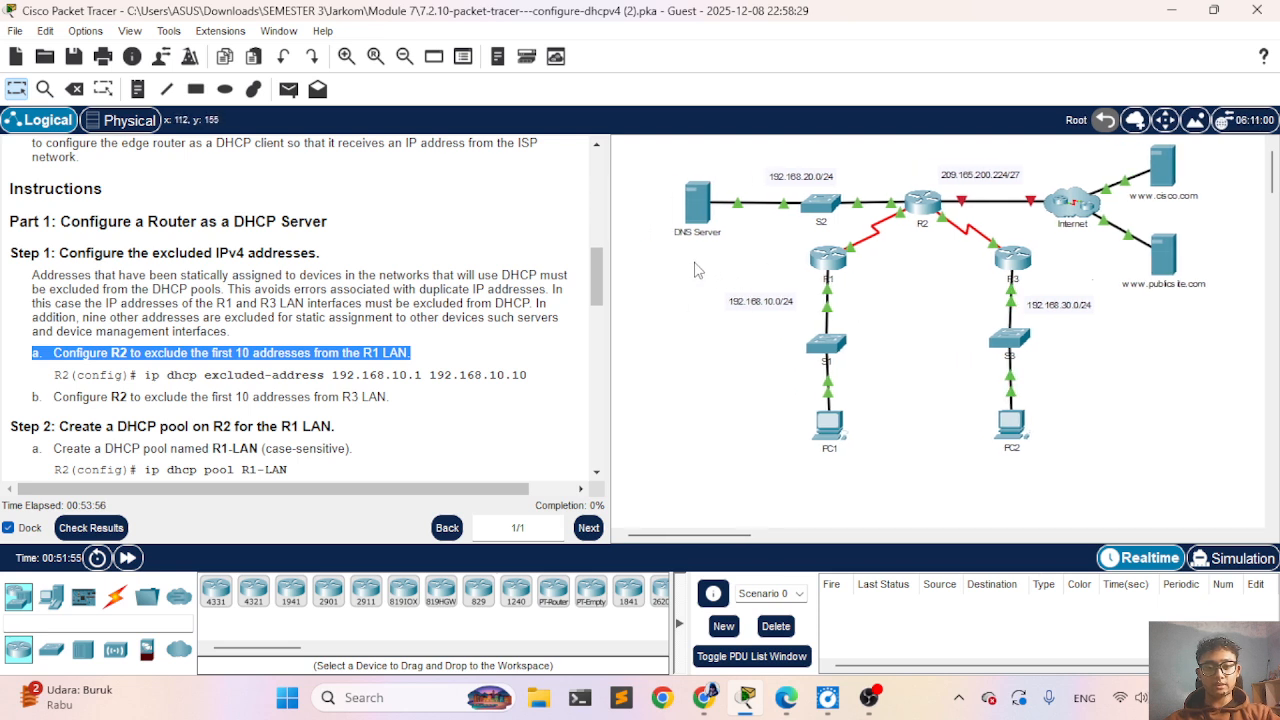
click(728, 266)
drag(693, 259, 714, 287)
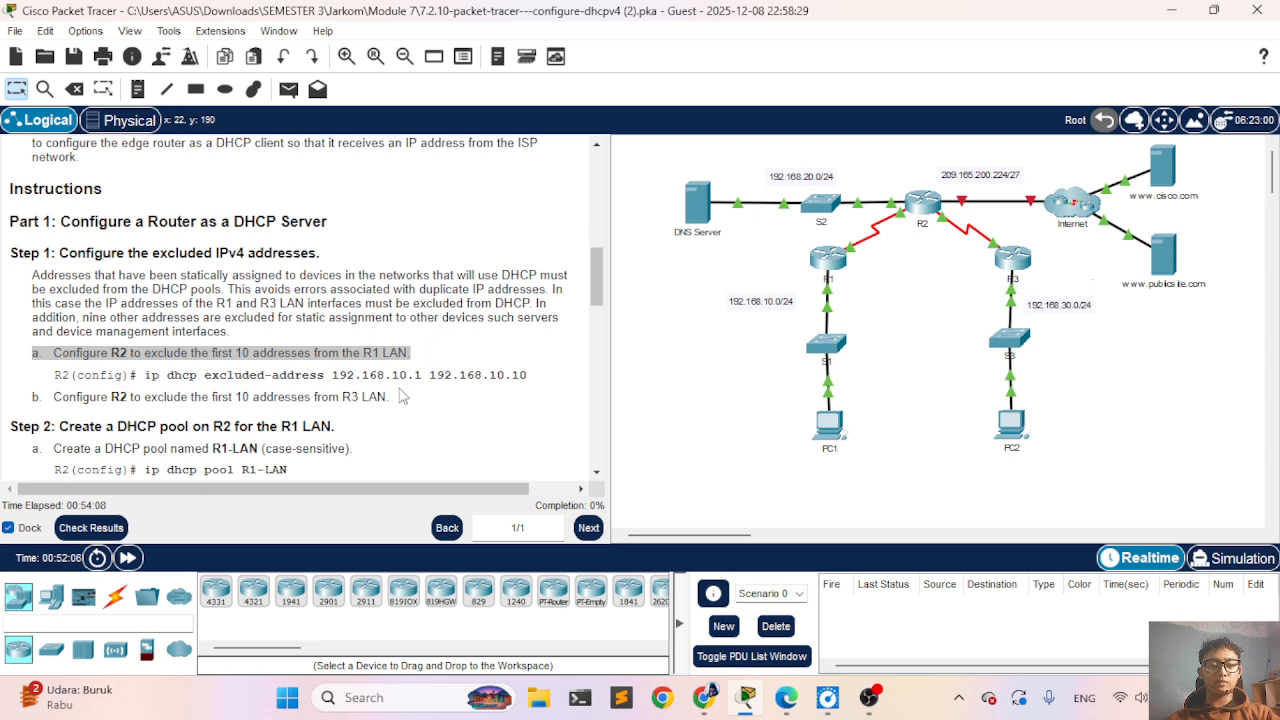
drag(399, 380, 424, 380)
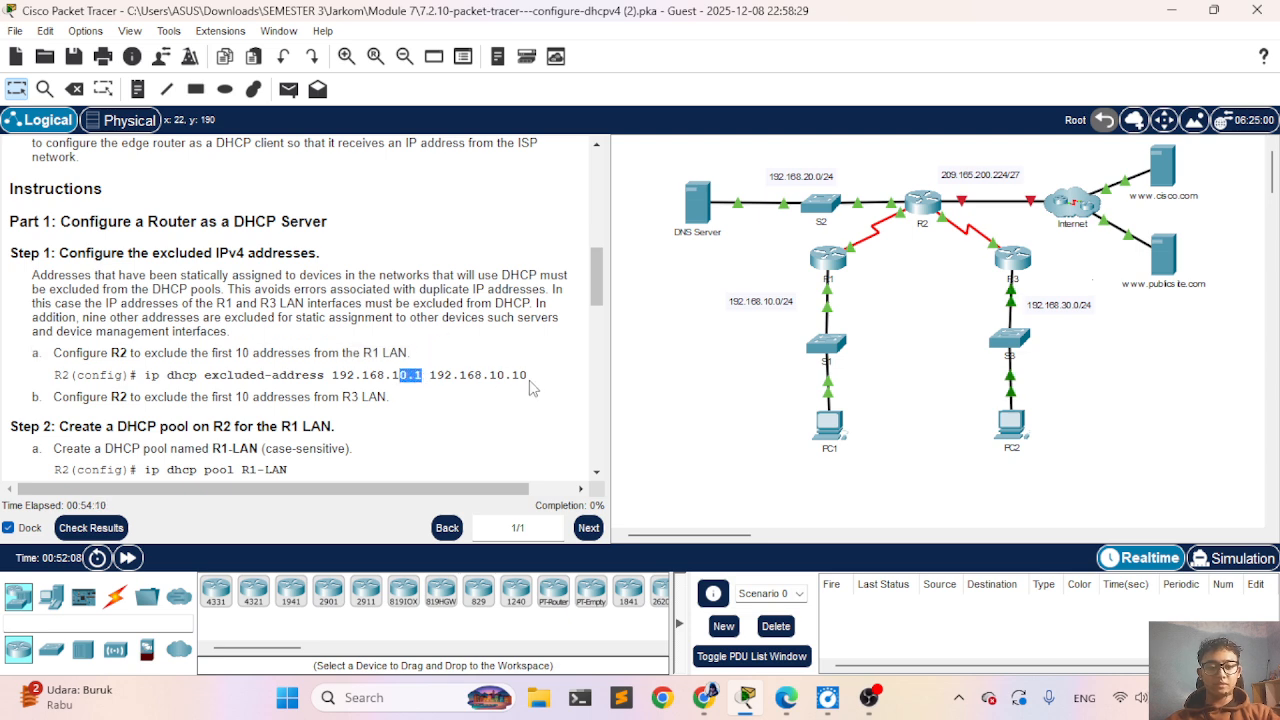
drag(534, 382, 455, 374)
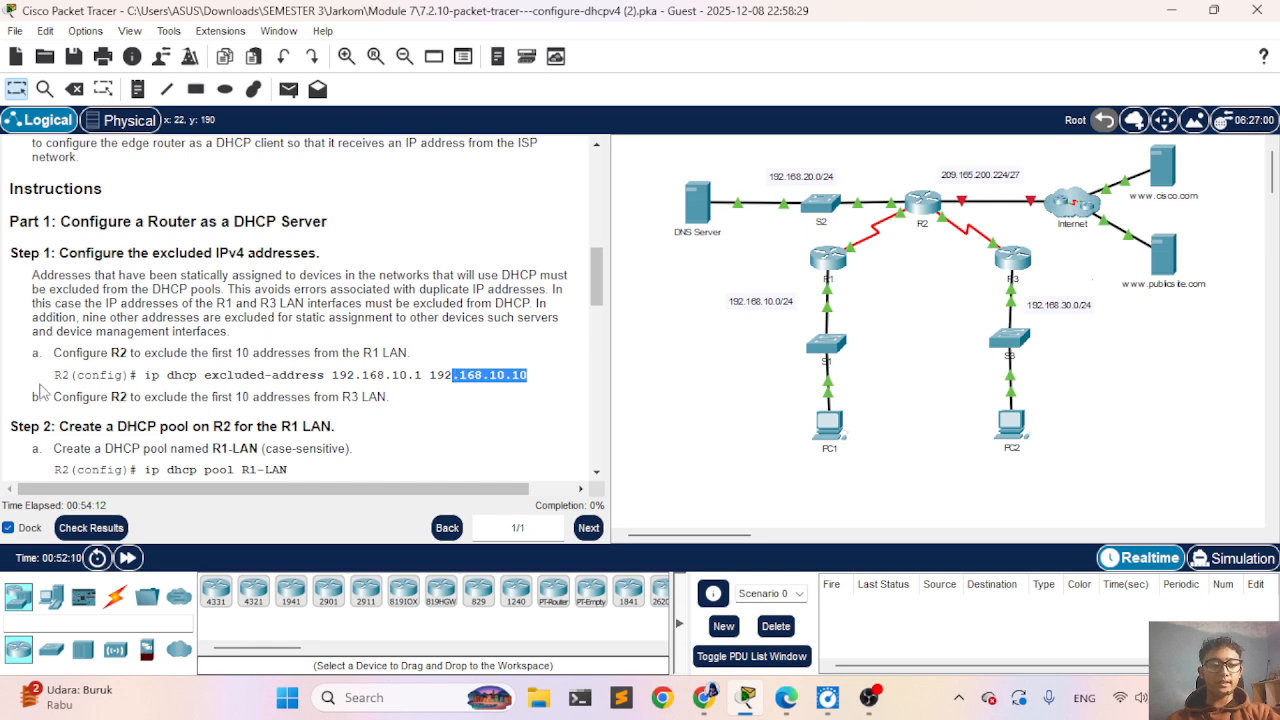
drag(54, 376, 560, 374)
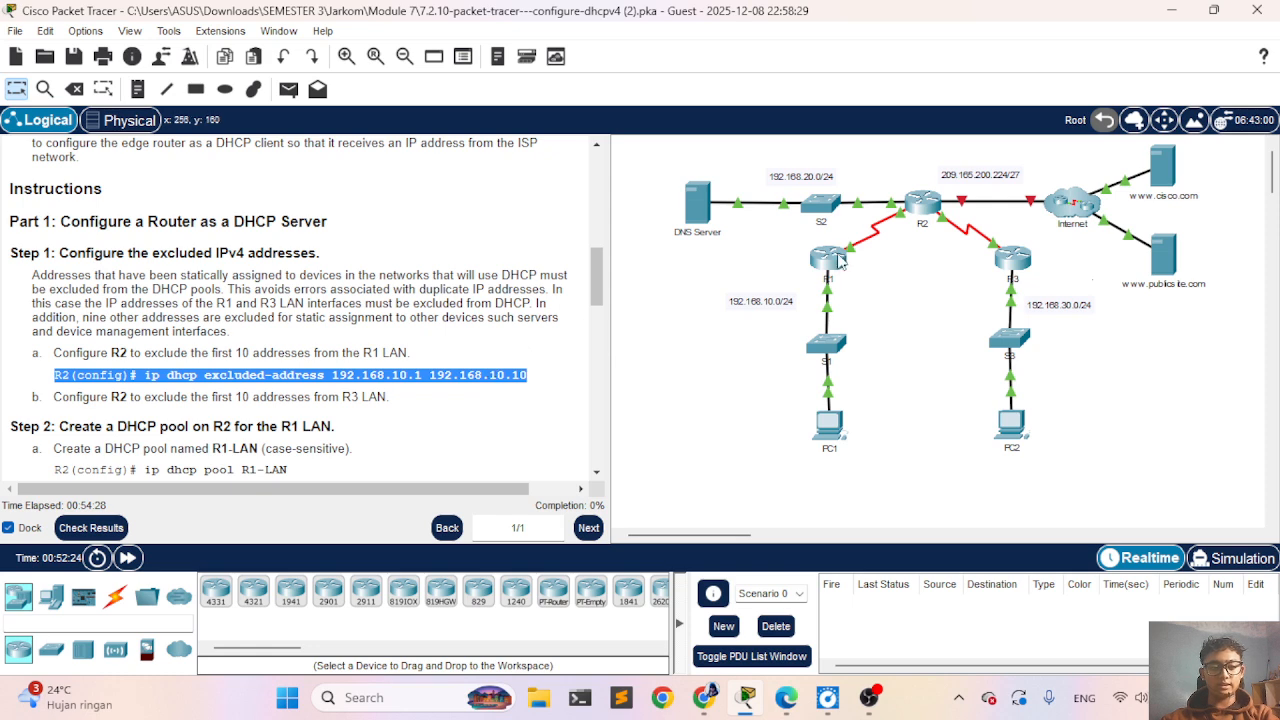
Step: Open router R2's command line and enter global configuration mode from the terminal
click(921, 207)
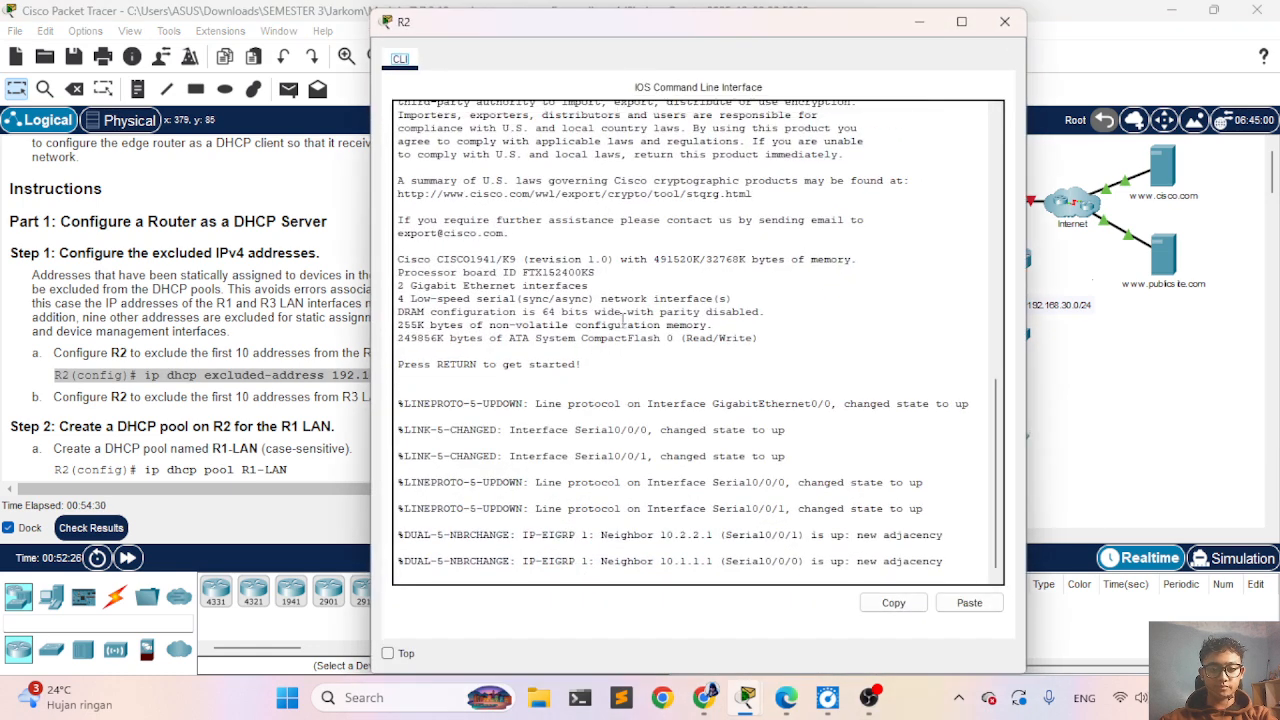
click(517, 545)
key(Return)
text(e)
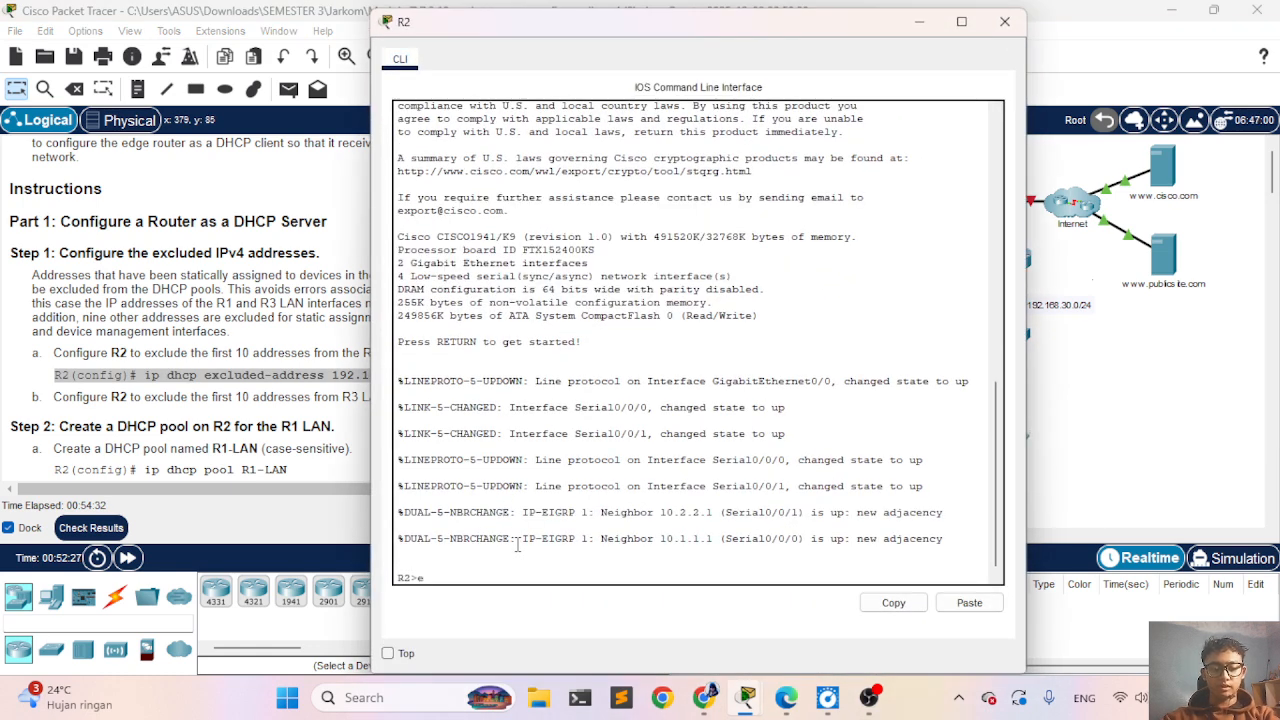
text(nable)
key(Return)
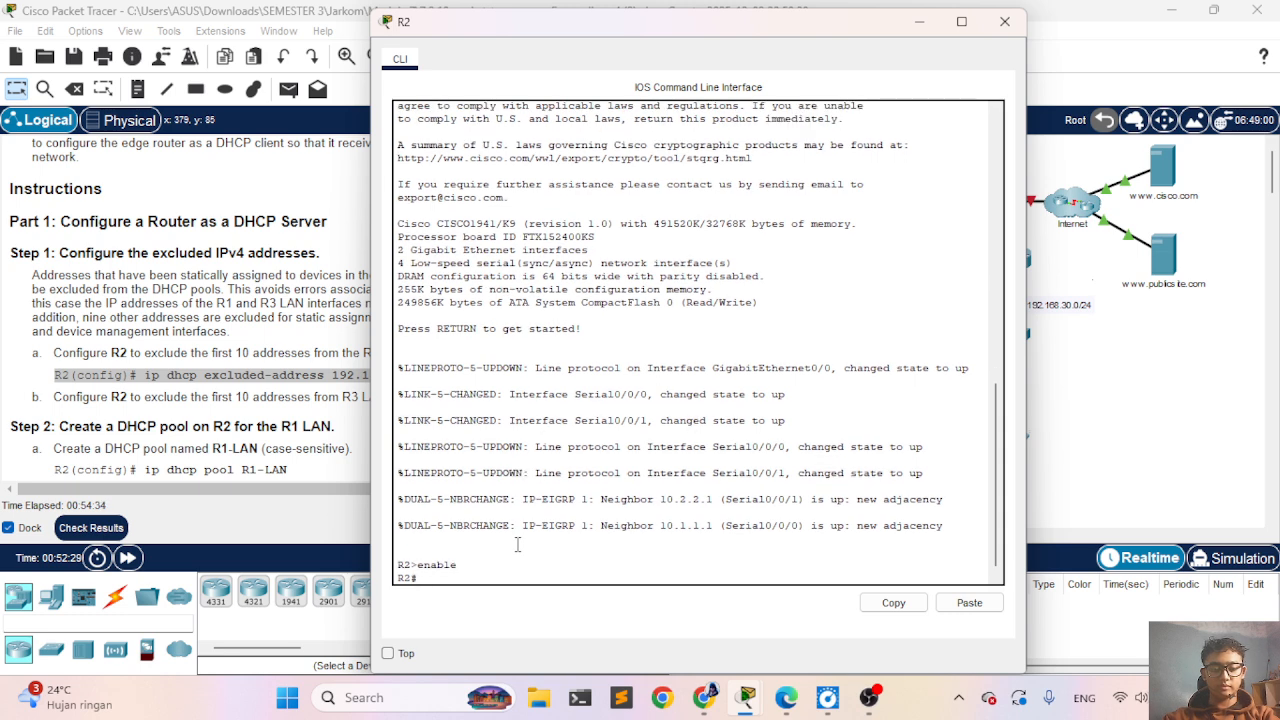
text(conf)
key(Tab)
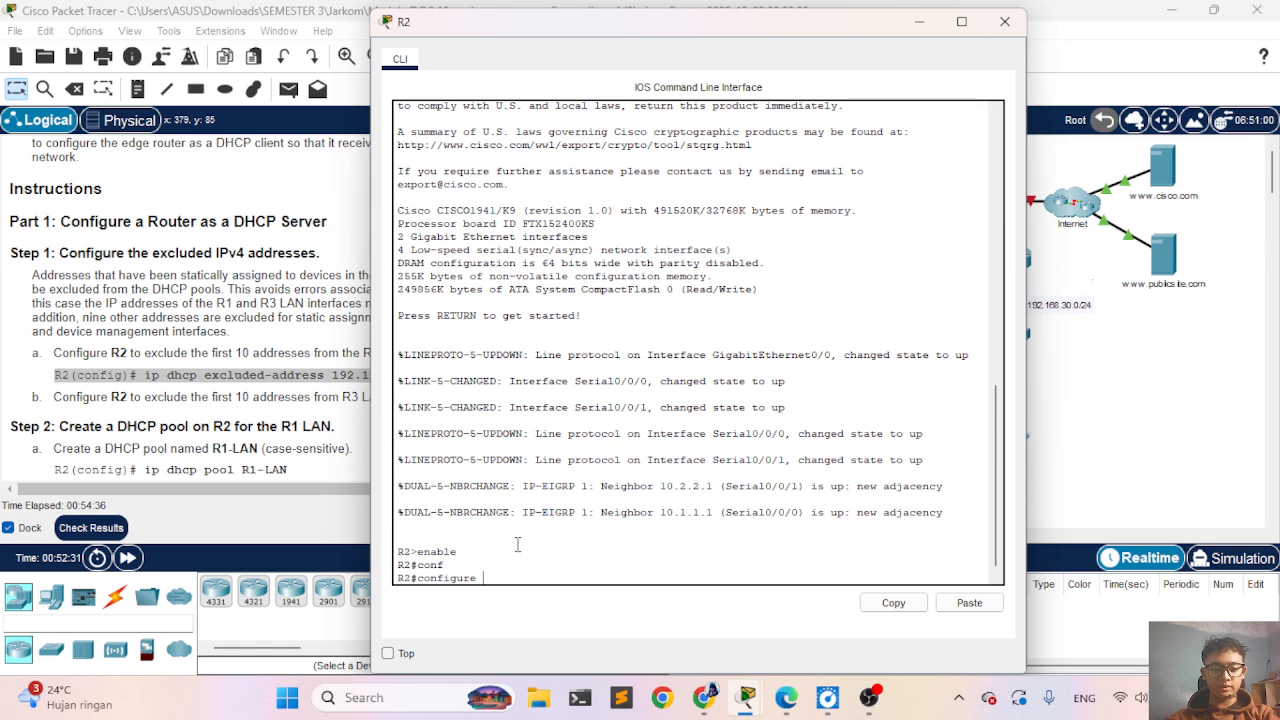
key(Return)
key(Return)
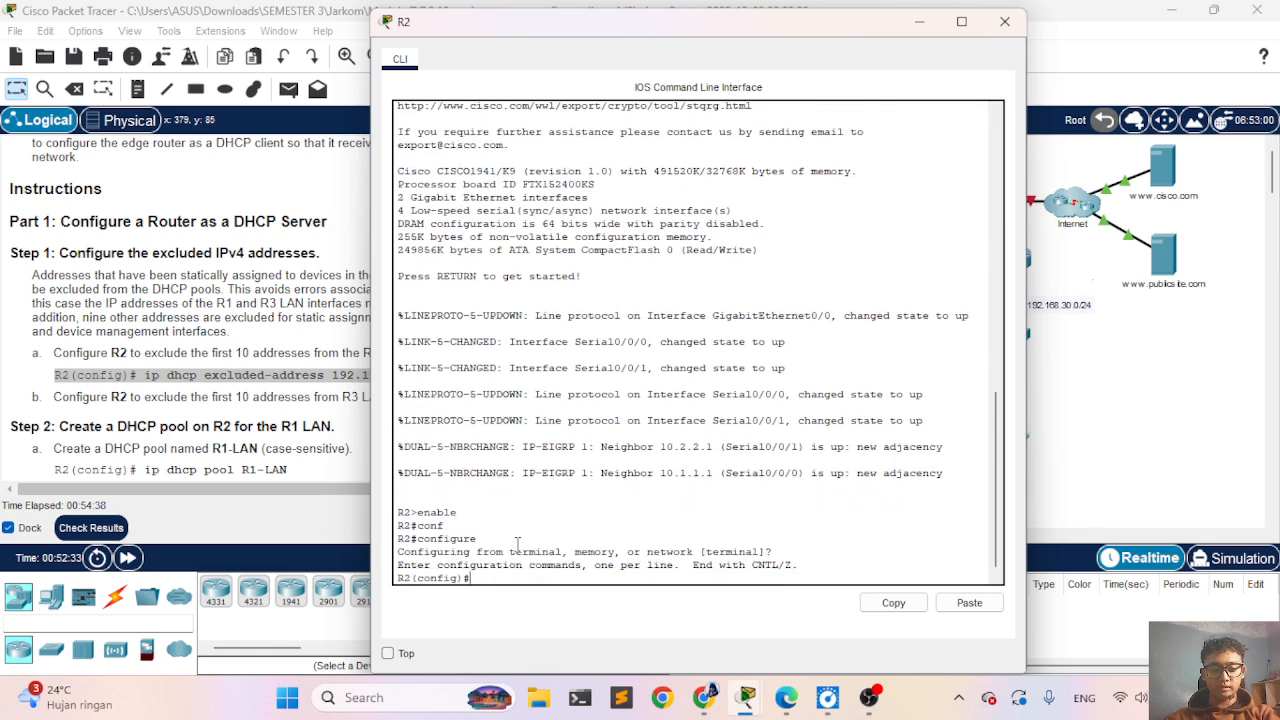
Step: Exclude the R1 LAN addresses 192.168.10.1 through 192.168.10.10 from DHCP on R2 with ip dhcp excluded-address
text(ip dh)
key(Tab)
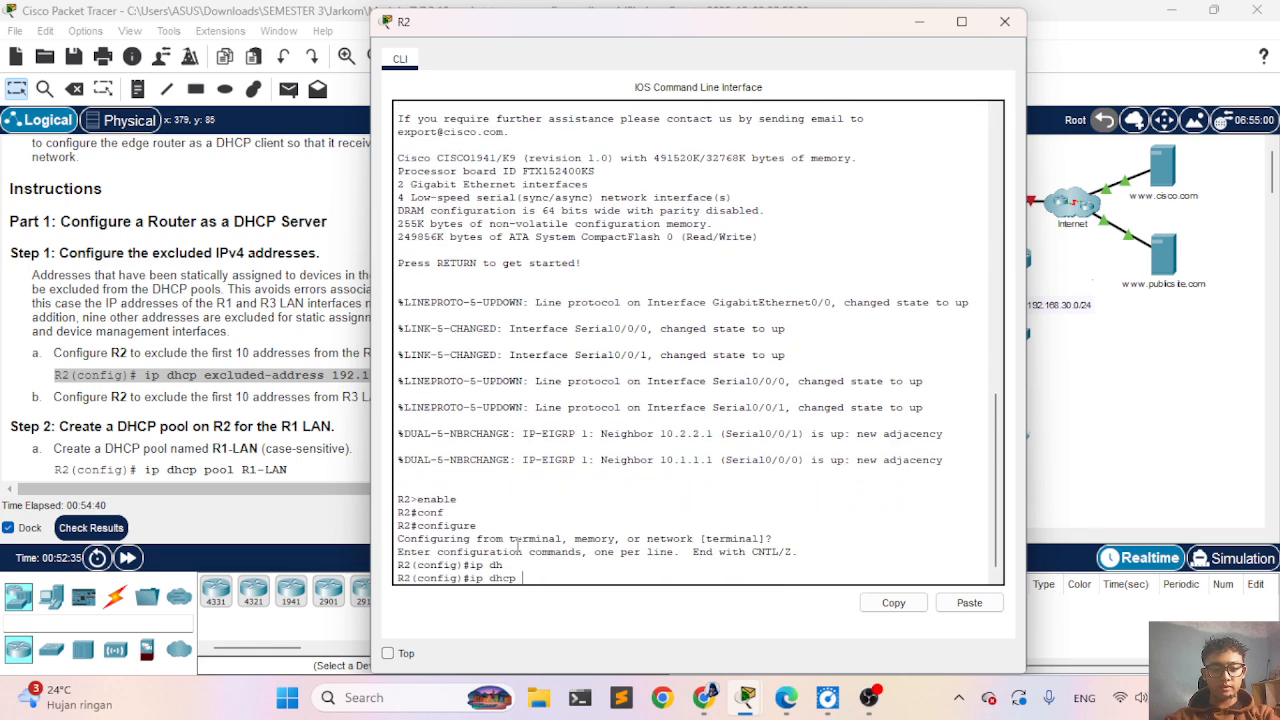
text(ex)
key(Tab)
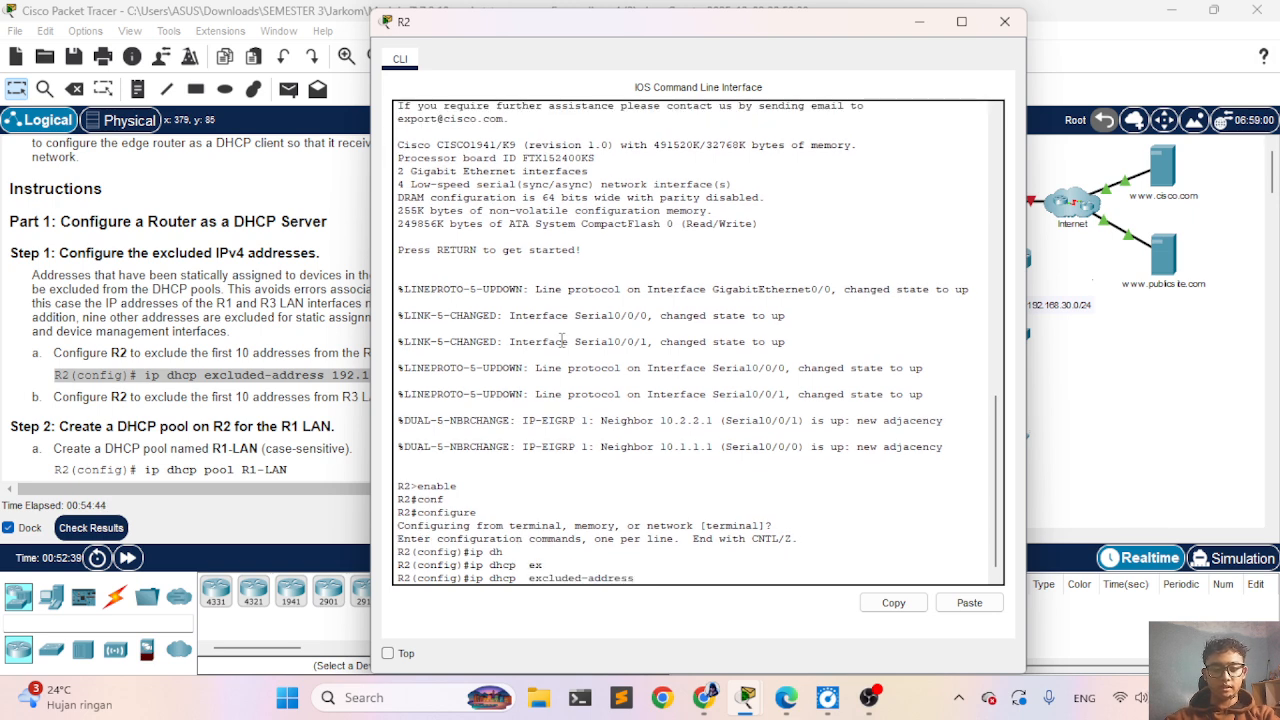
drag(791, 29, 448, 47)
text(19)
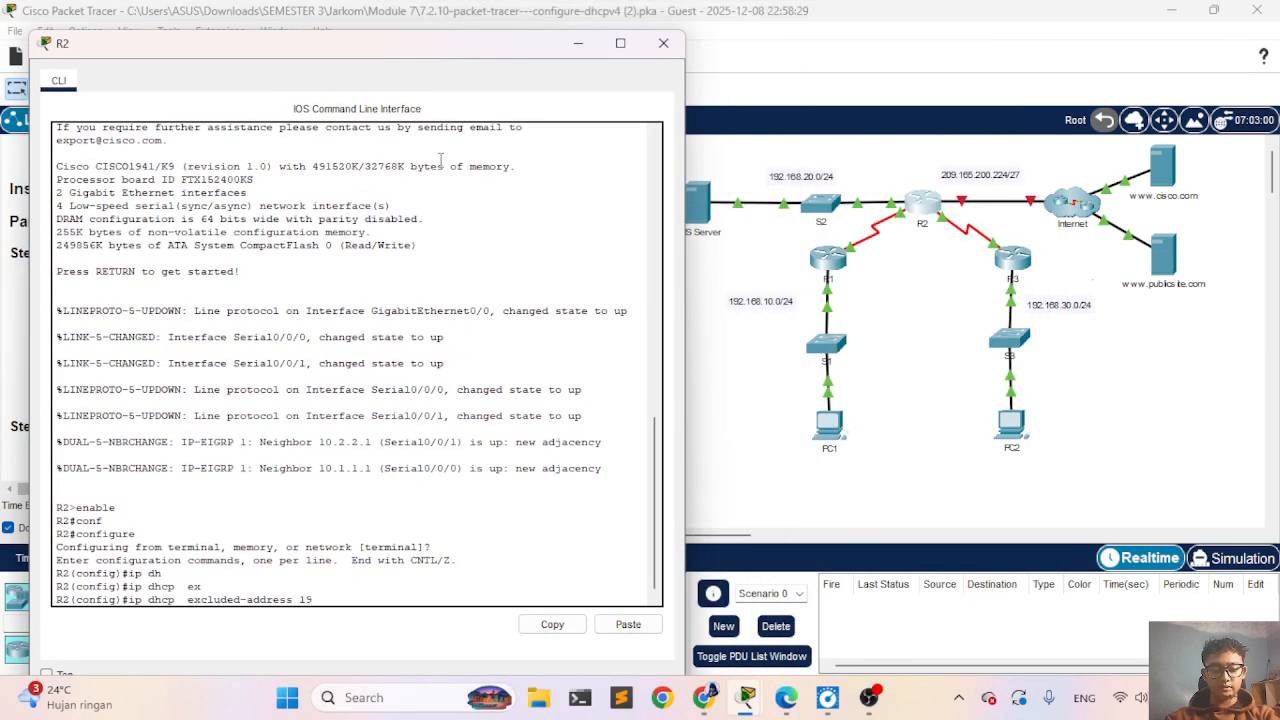
text(2.168)
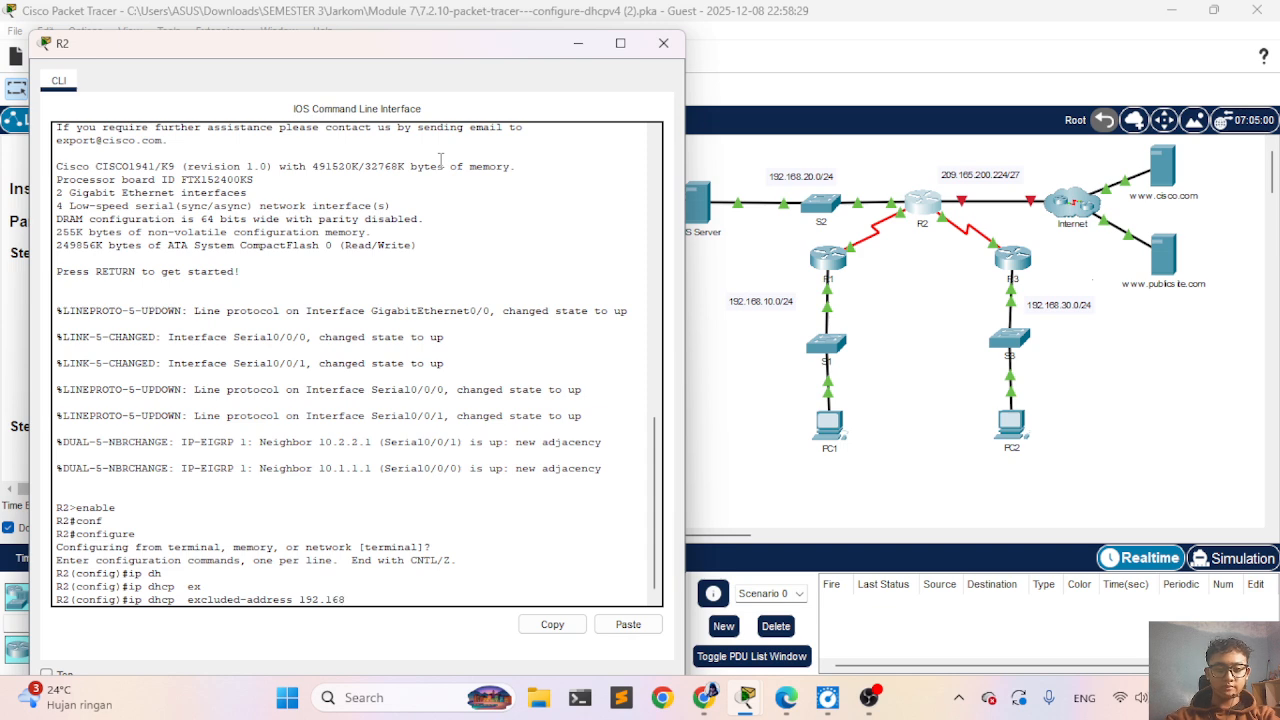
text(.10.1)
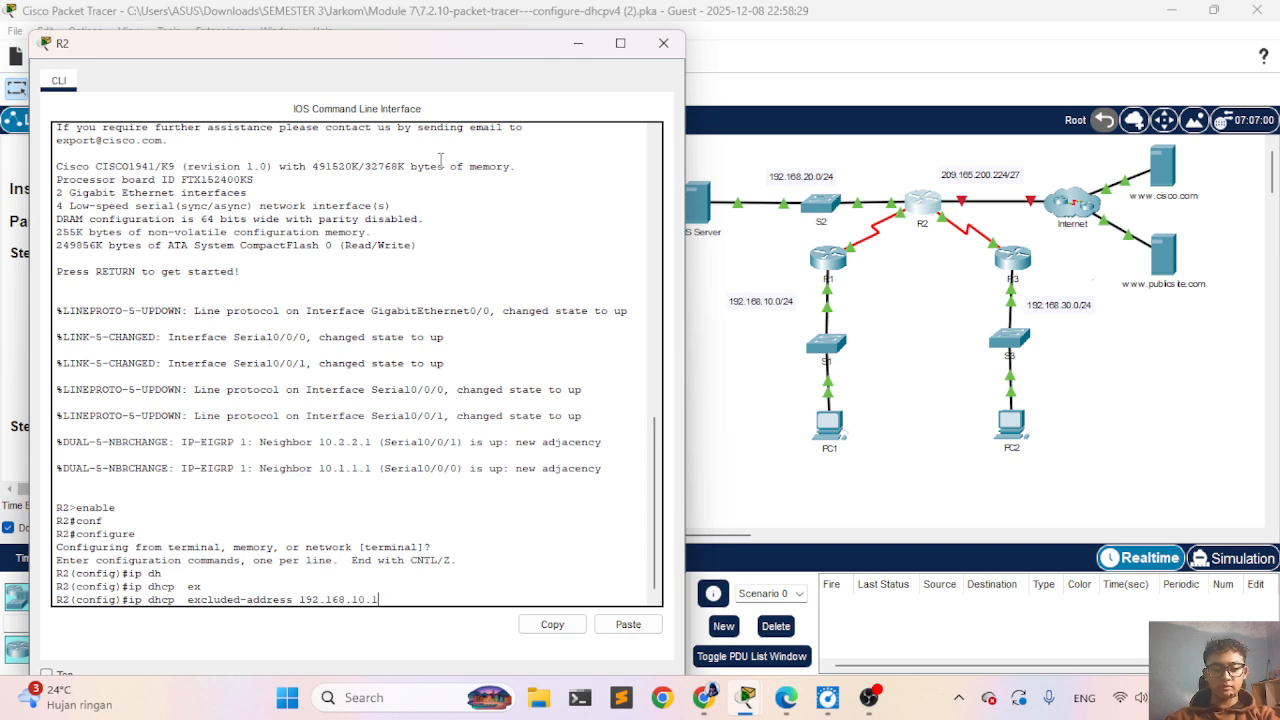
text(2.168.10.10)
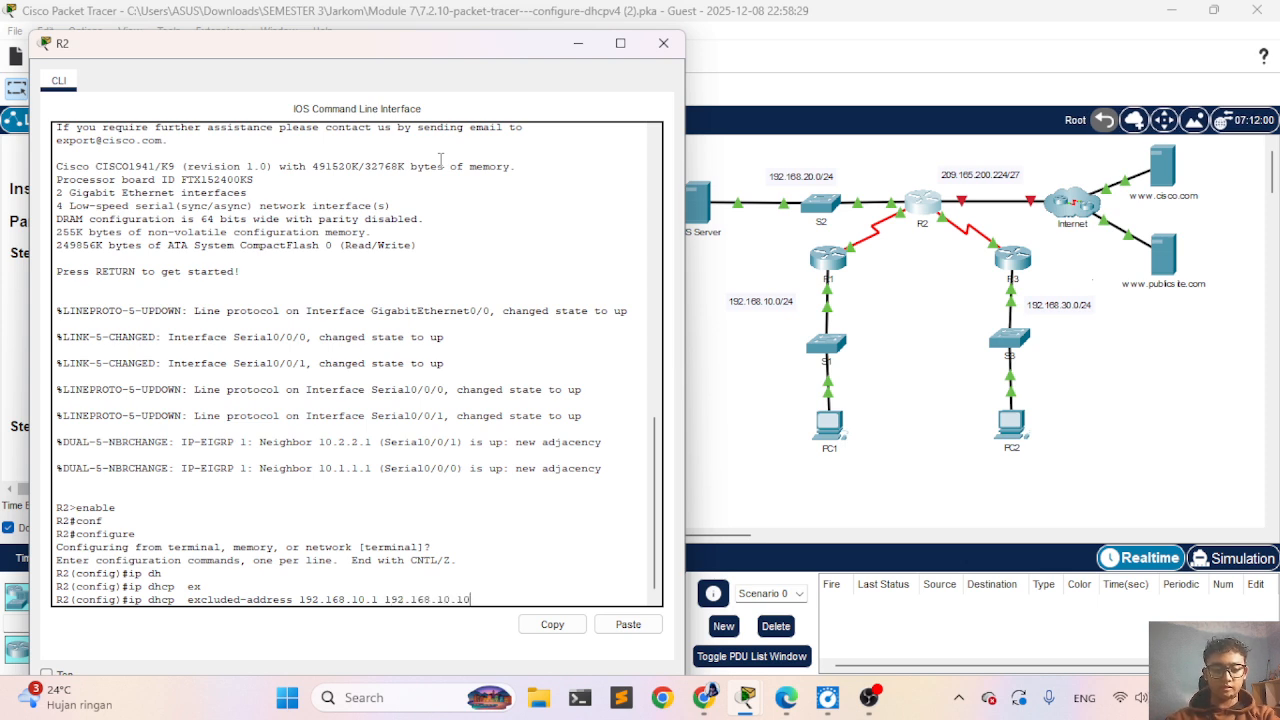
key(Return)
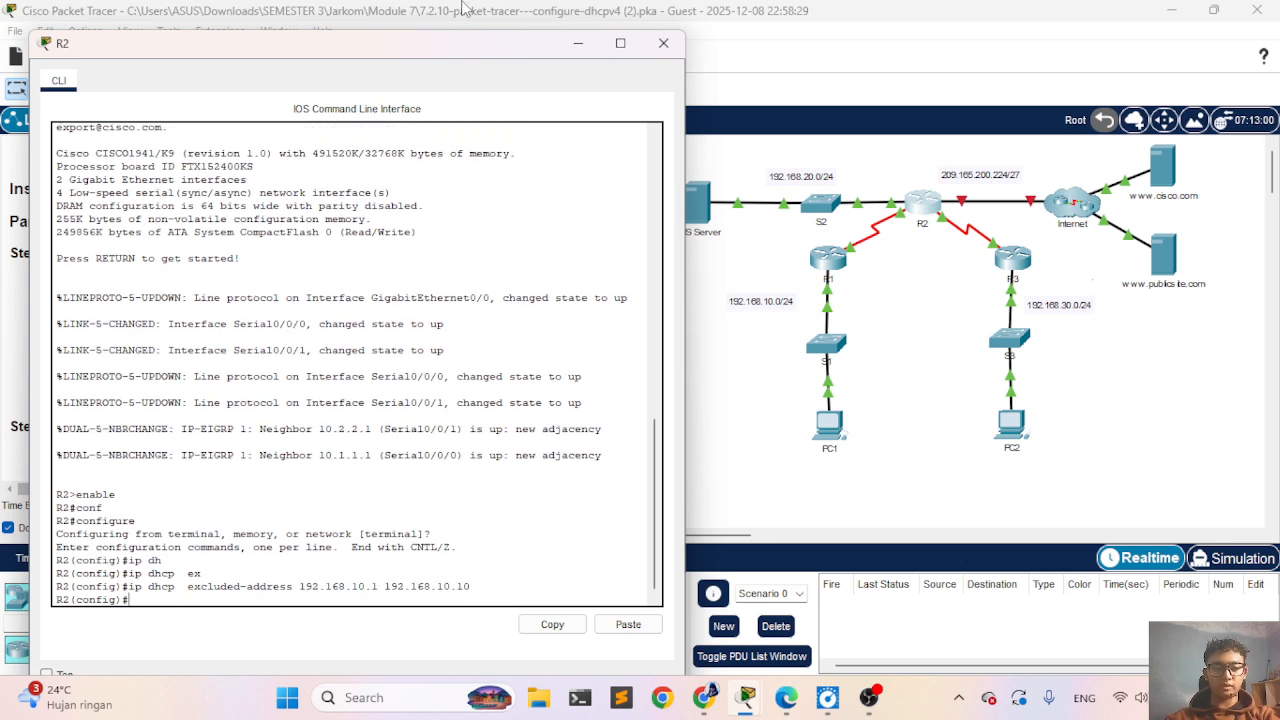
Step: Try to exclude the R3 LAN range on R2 by adapting the previous command to ip dhcp excluded-address 192.168.300.1 192.168.30.10
drag(430, 48, 980, 167)
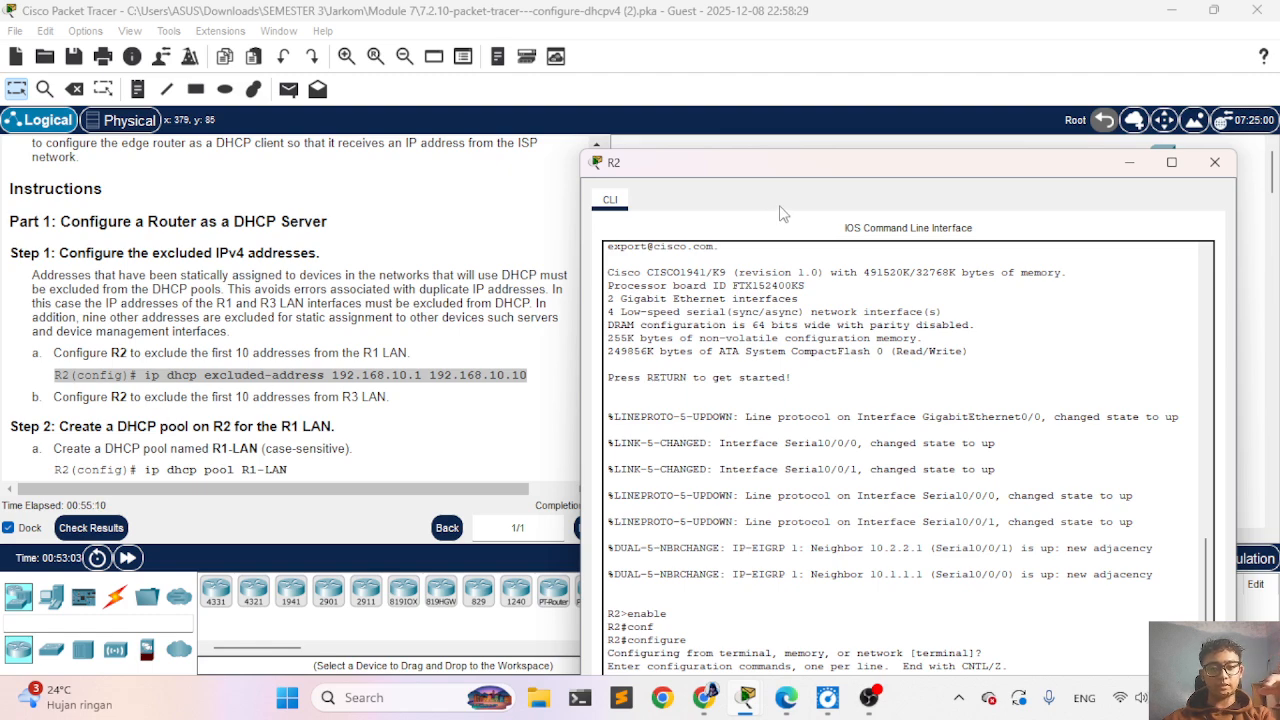
drag(813, 172, 358, 105)
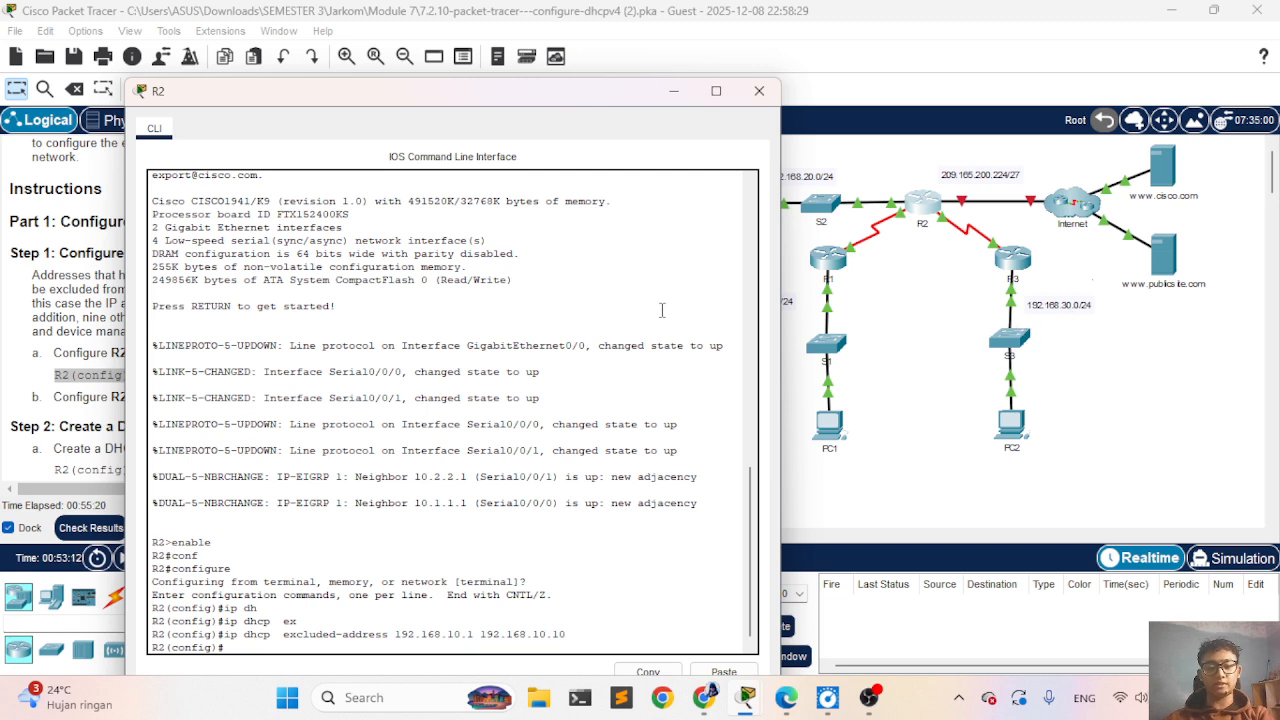
key(Up)
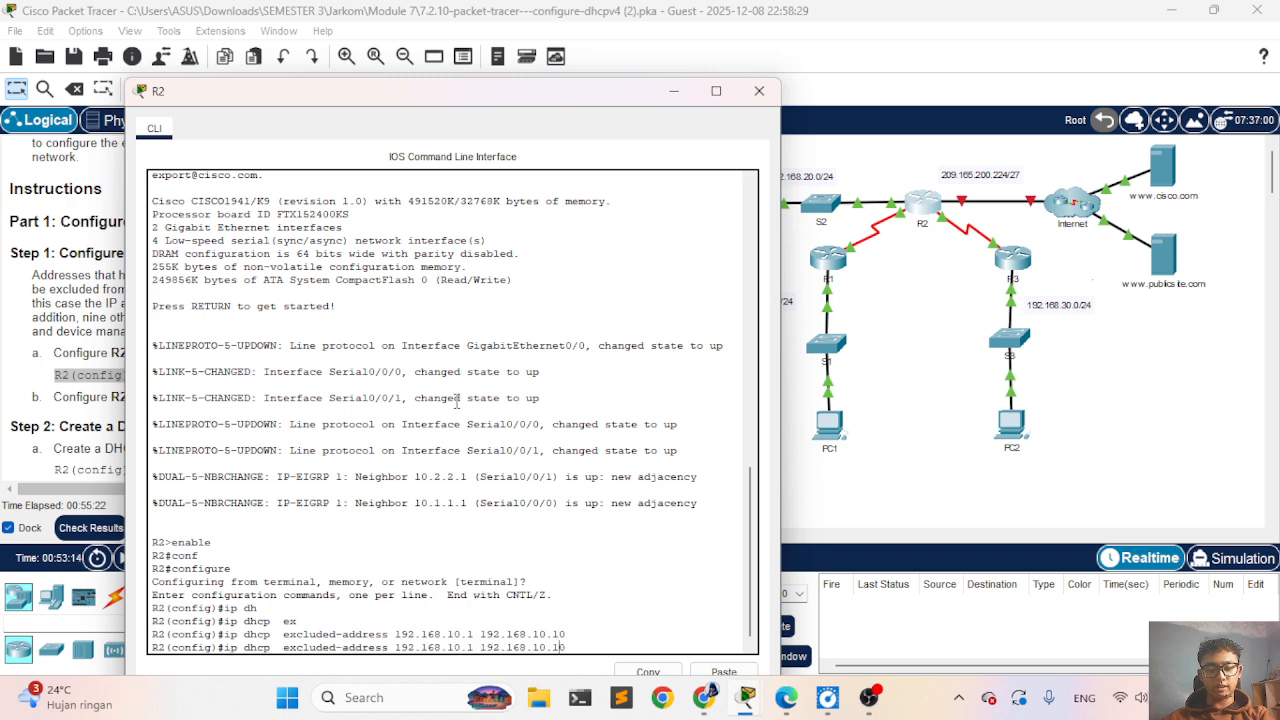
key(Left)
key(Left)
key(Left)
key(Left)
key(Left)
key(Left)
key(Left)
key(Left)
key(Left)
key(Left)
key(Left)
key(Left)
key(Left)
key(Left)
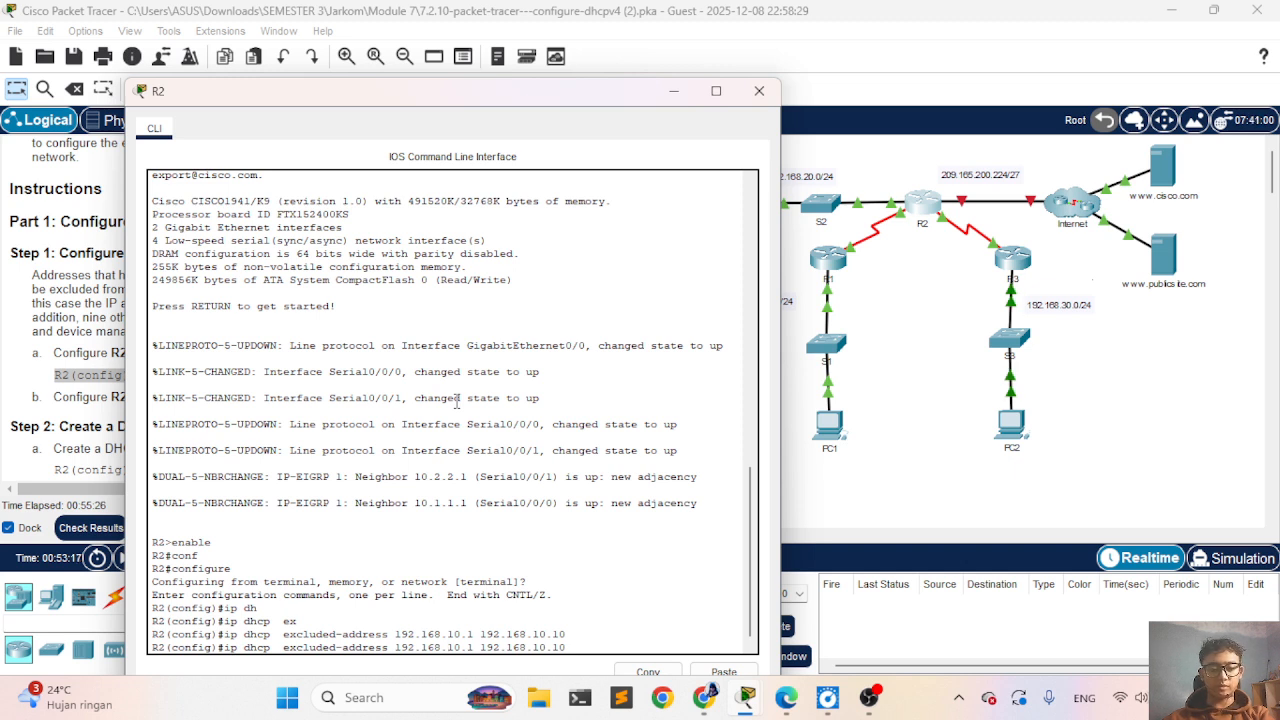
key(Delete)
text(30)
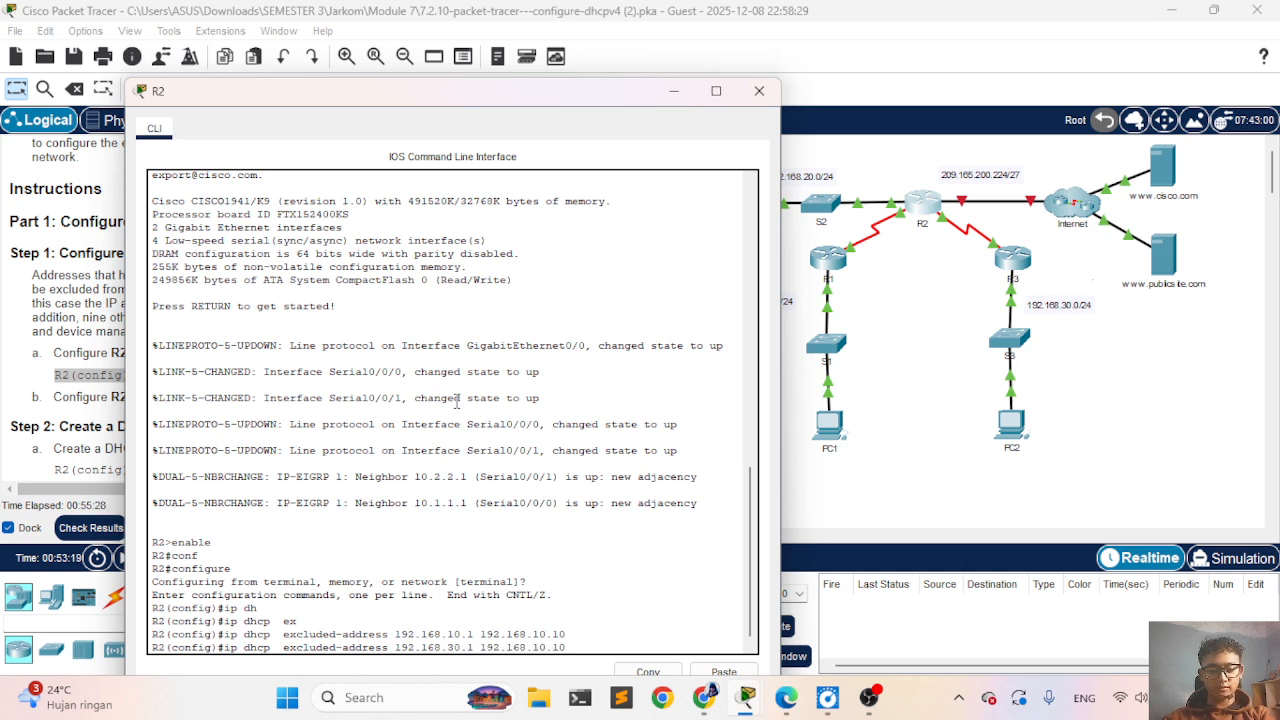
key(Right)
key(Right)
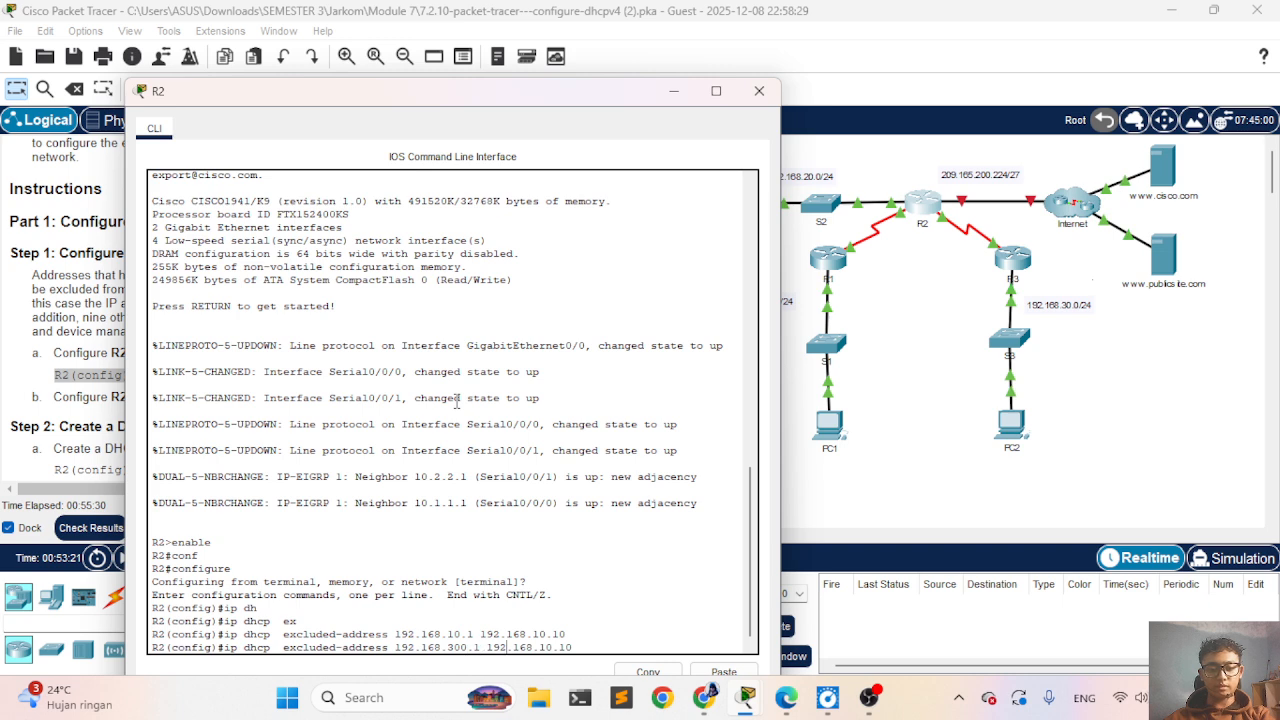
key(Delete)
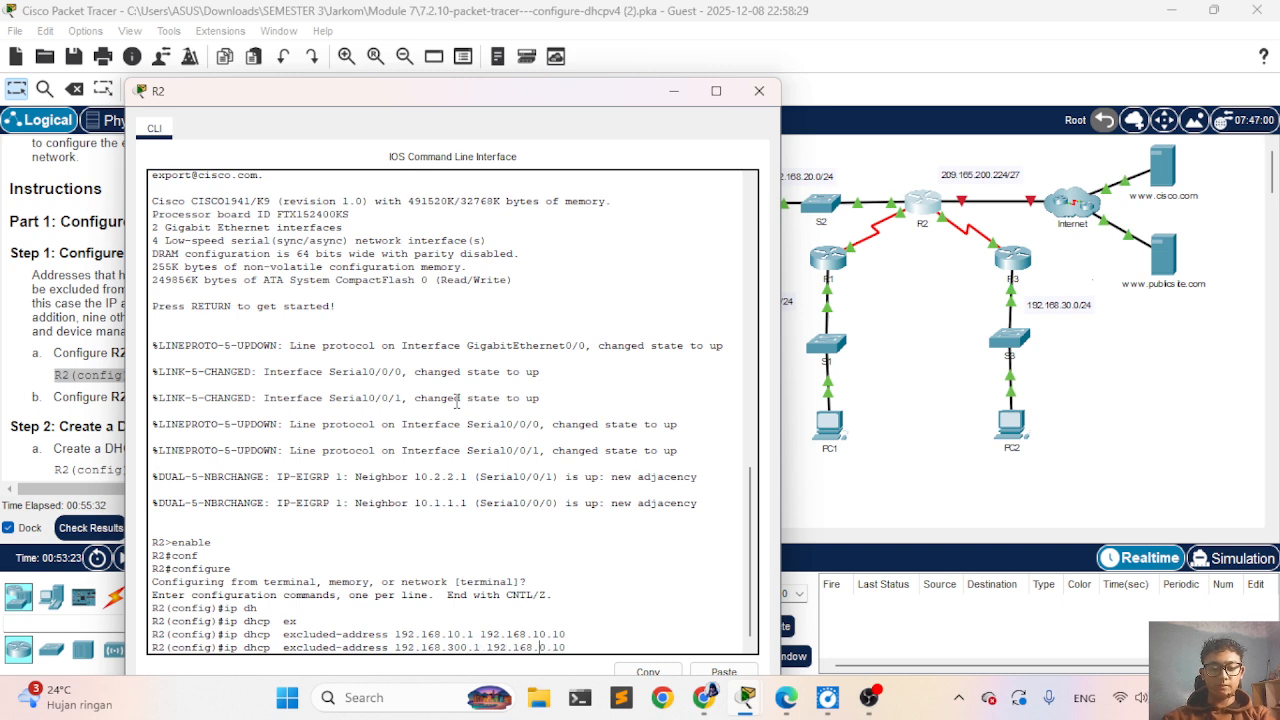
text(30)
key(BackSpace)
key(Return)
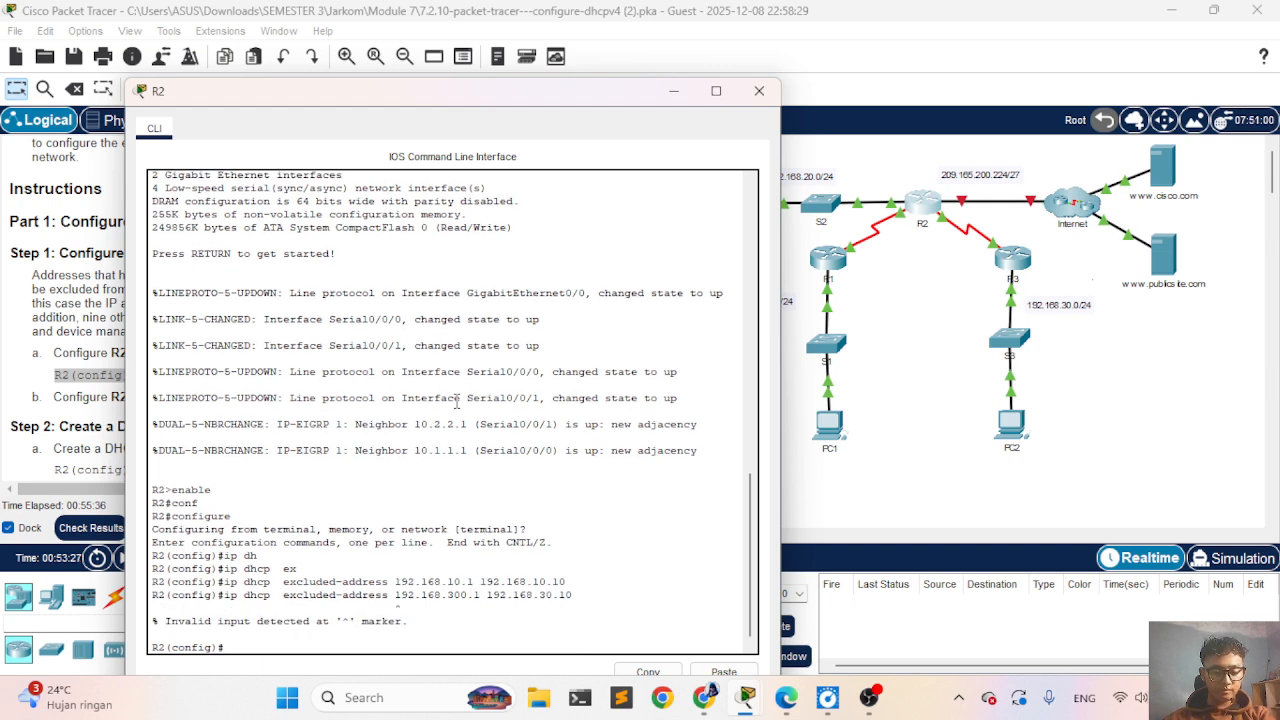
Step: Correct the excluded range's start address to 192.168.30.1 and exclude 192.168.30.1 through 192.168.30.10 from DHCP on R2
key(Up)
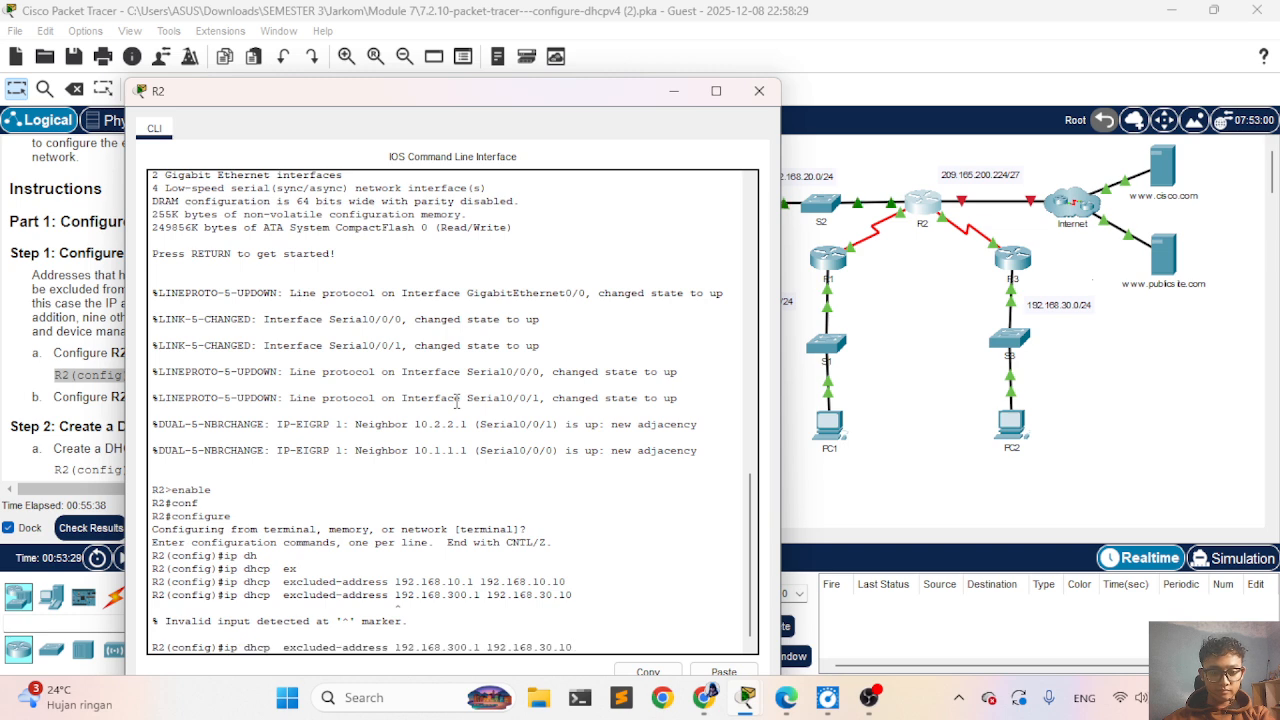
key(Left)
key(Left)
key(Left)
key(Left)
key(Left)
key(Left)
key(Left)
key(Left)
key(Left)
key(Left)
key(Left)
key(Left)
key(Left)
key(Left)
key(Left)
key(Left)
key(Left)
key(Right)
key(Right)
key(Right)
key(Right)
key(Right)
key(Right)
key(Right)
key(Right)
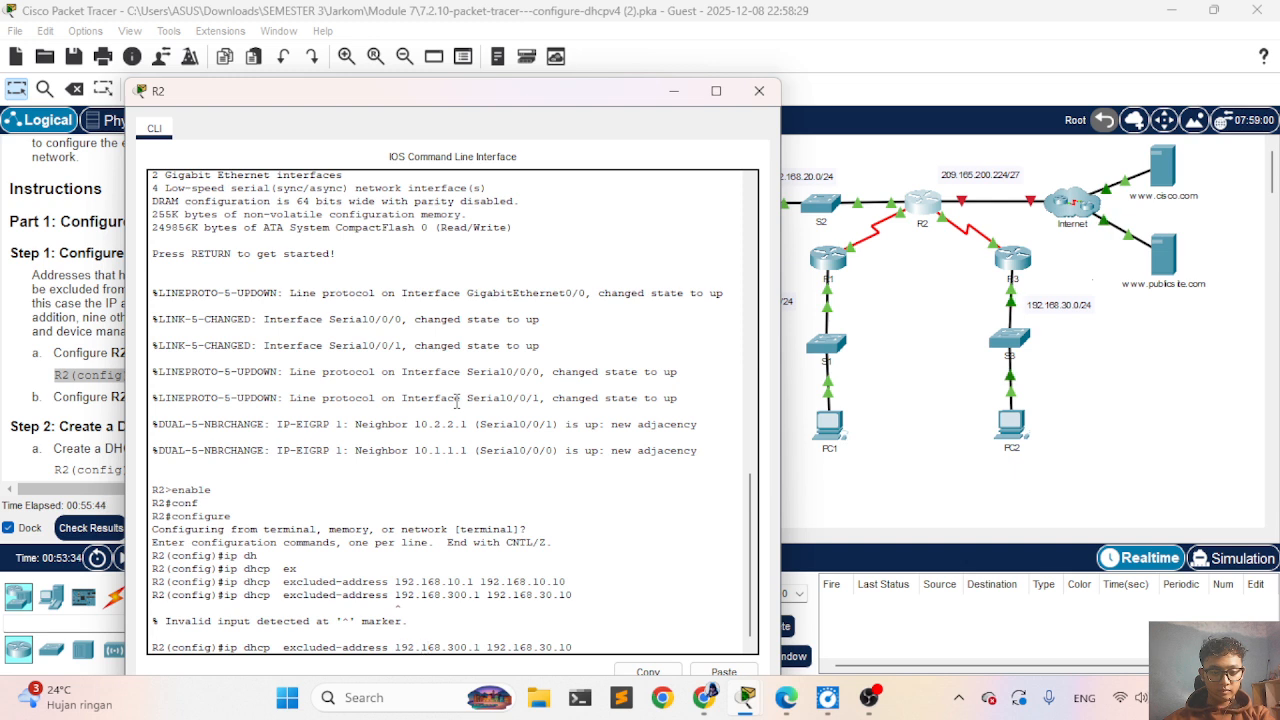
key(Delete)
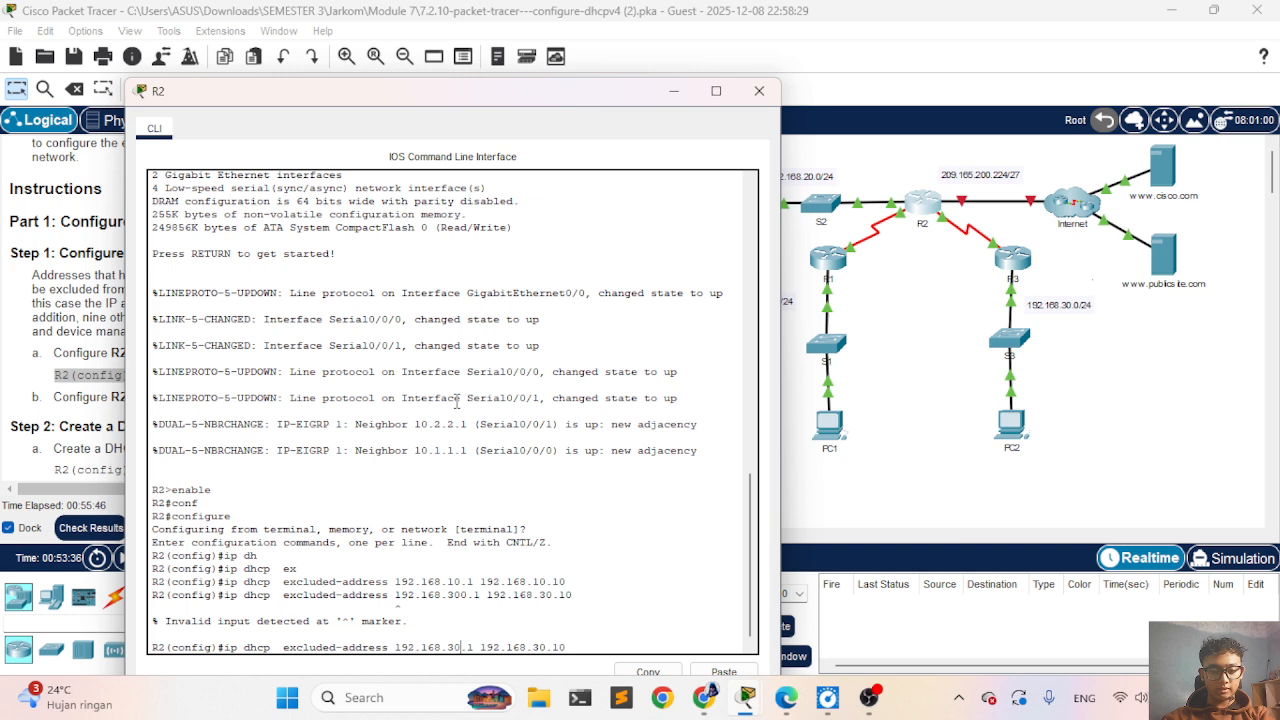
key(Return)
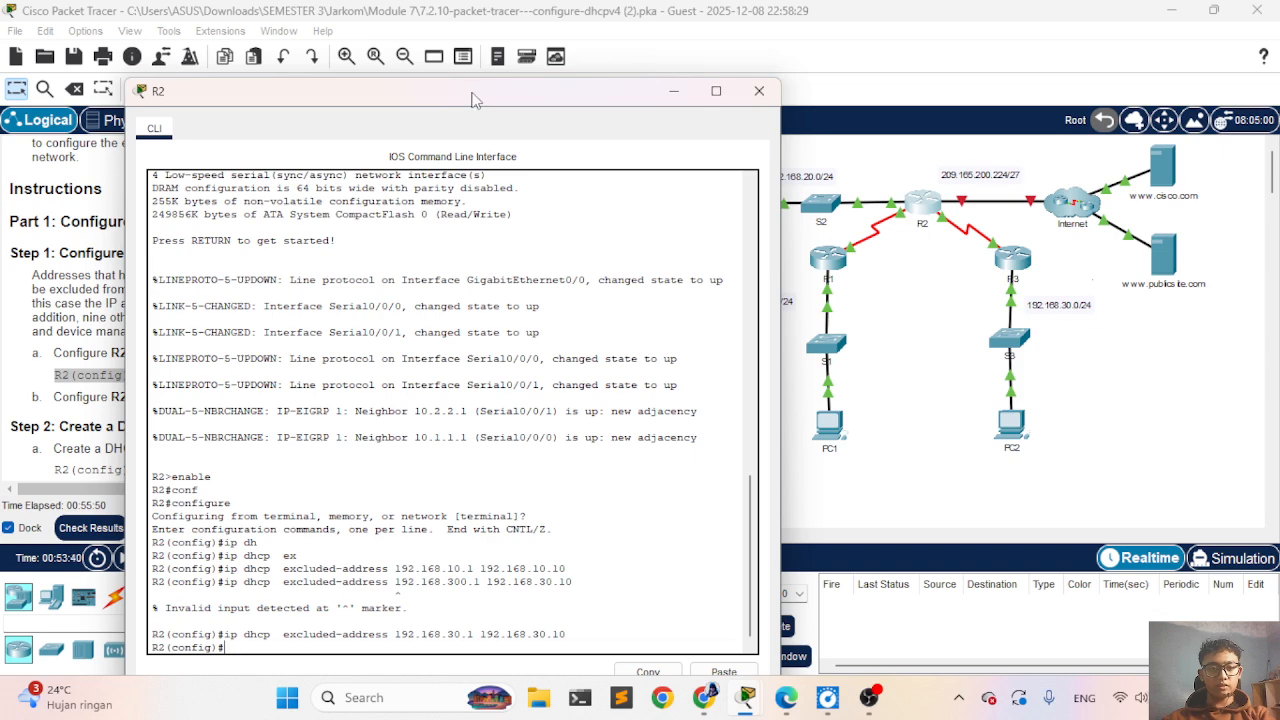
Step: Bring the Step 2 instructions into view beside the R2 command line and create the DHCP pool R1-LAN with ip dhcp pool
drag(475, 100, 997, 105)
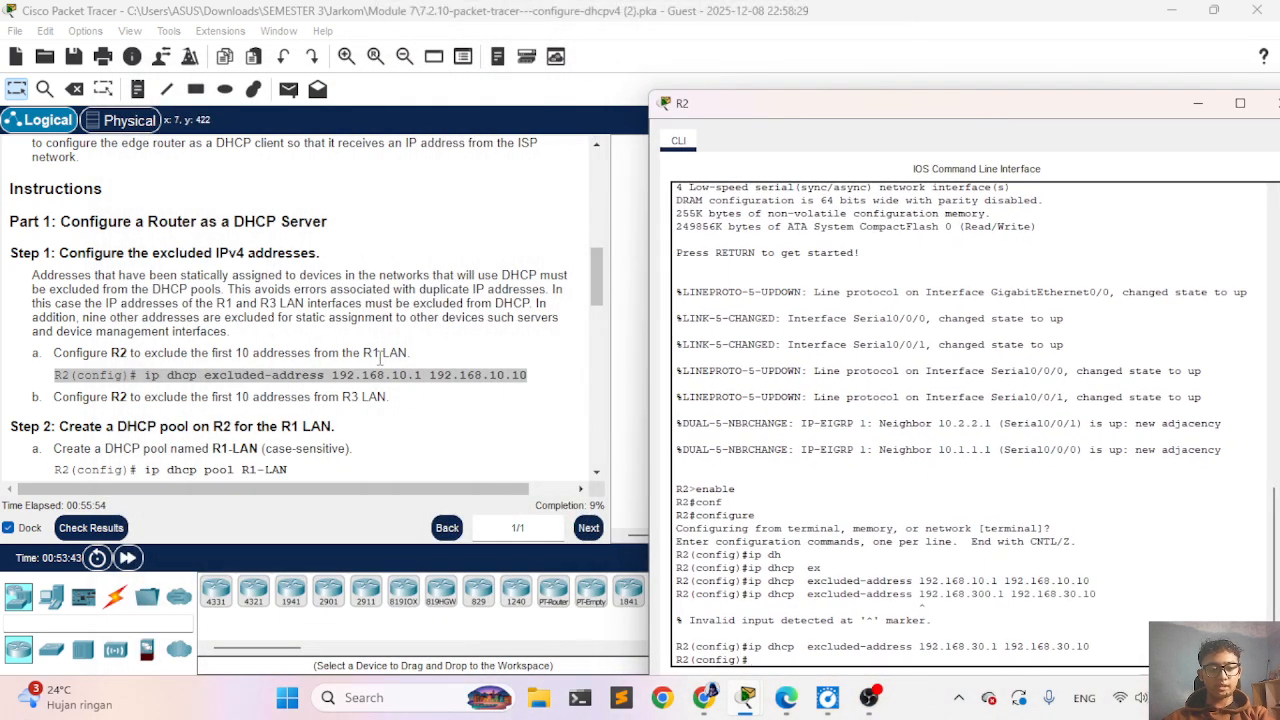
scroll(378, 357, down, 1)
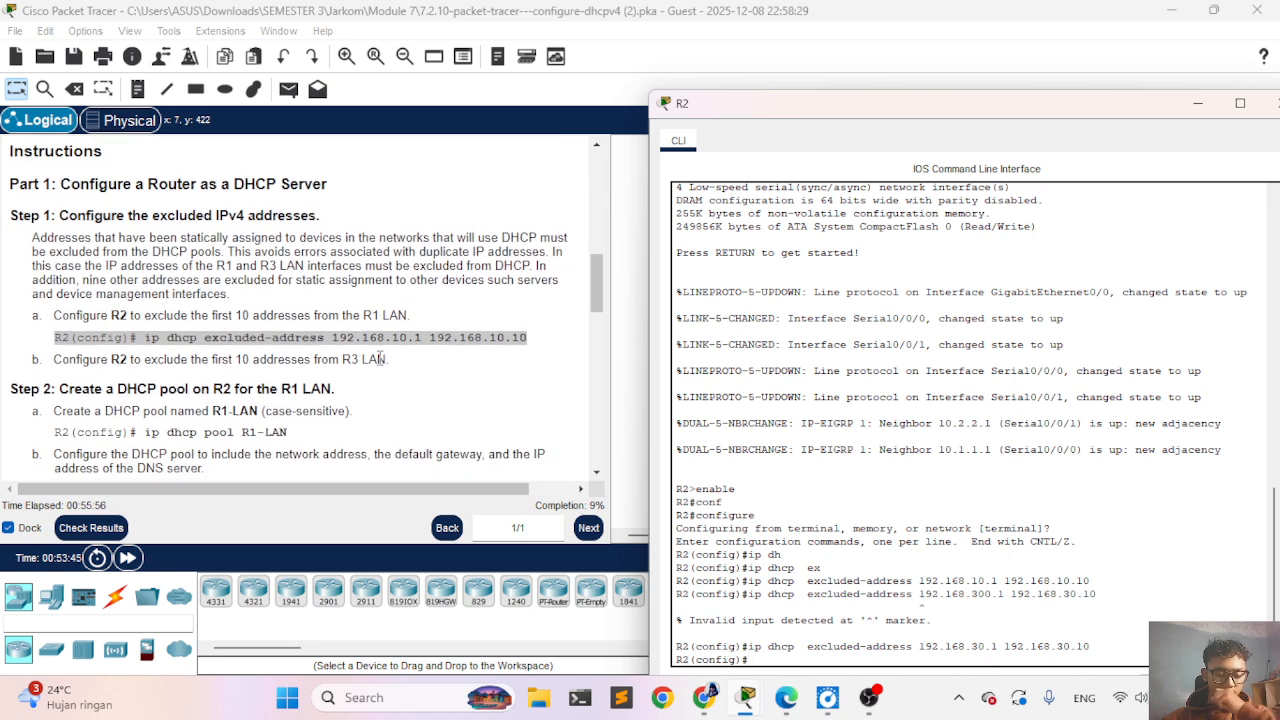
scroll(383, 358, down, 1)
scroll(380, 360, down, 1)
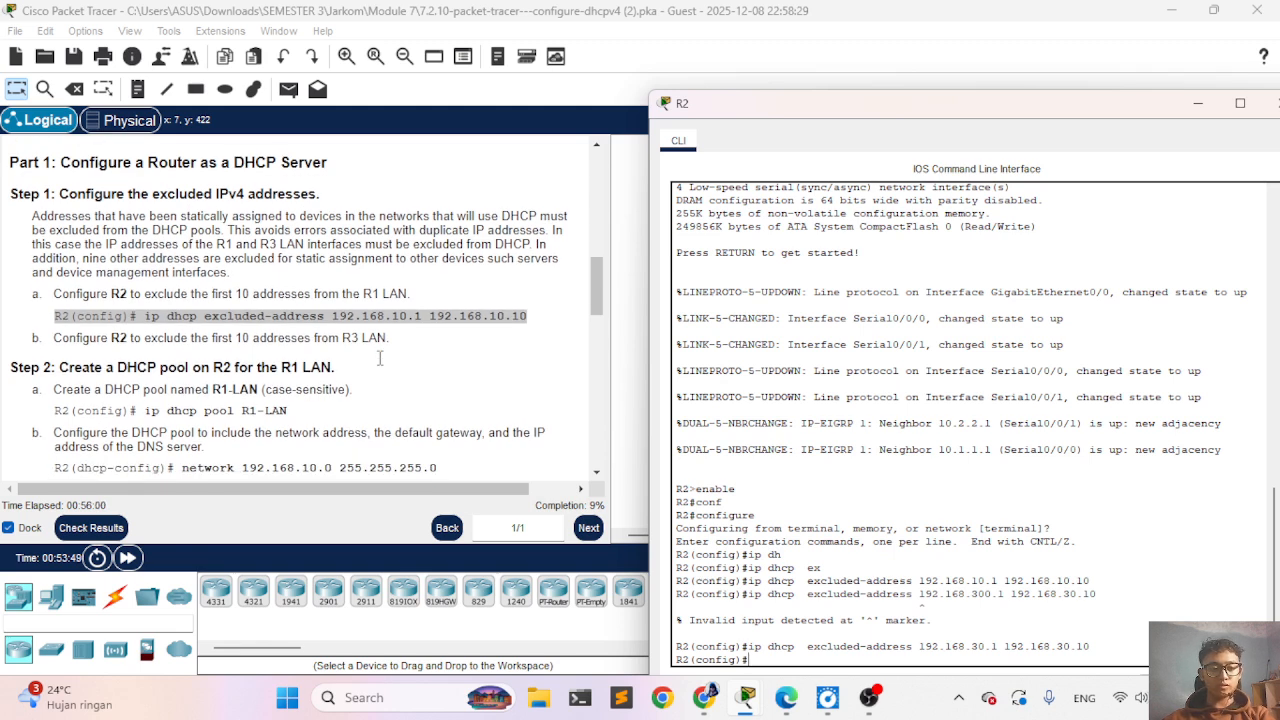
scroll(380, 358, down, 1)
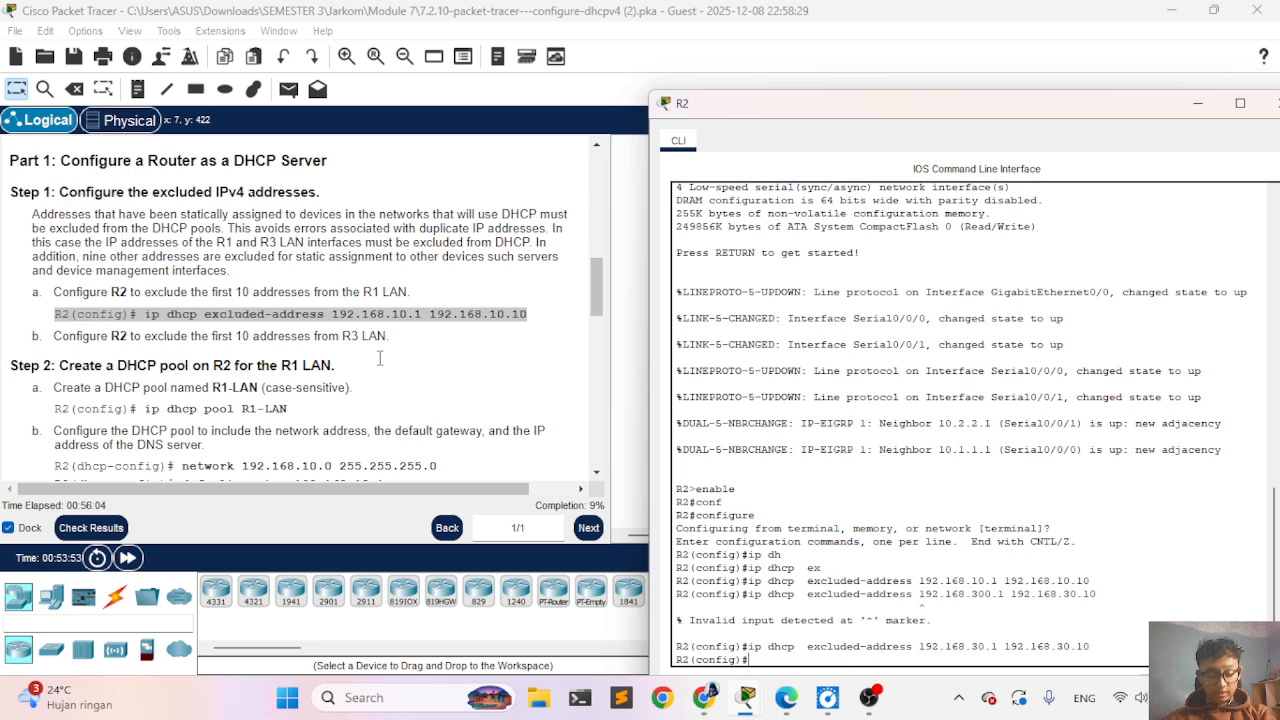
scroll(380, 358, down, 1)
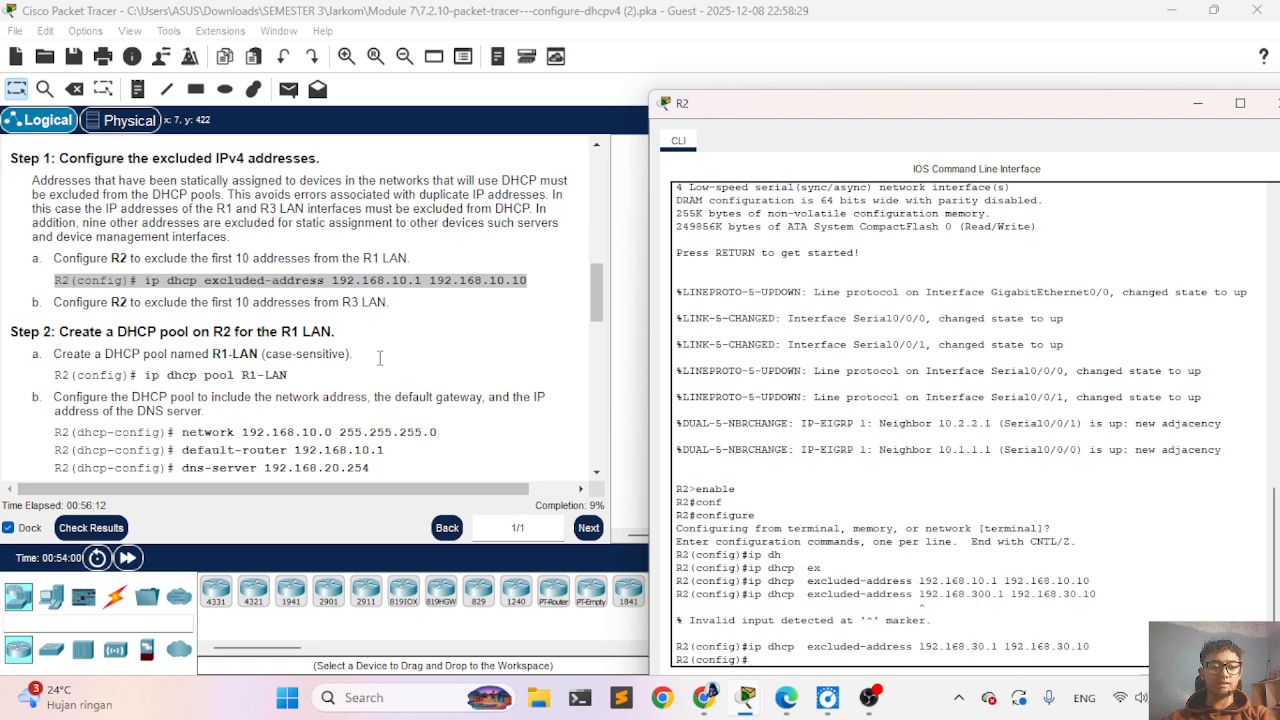
scroll(334, 432, down, 1)
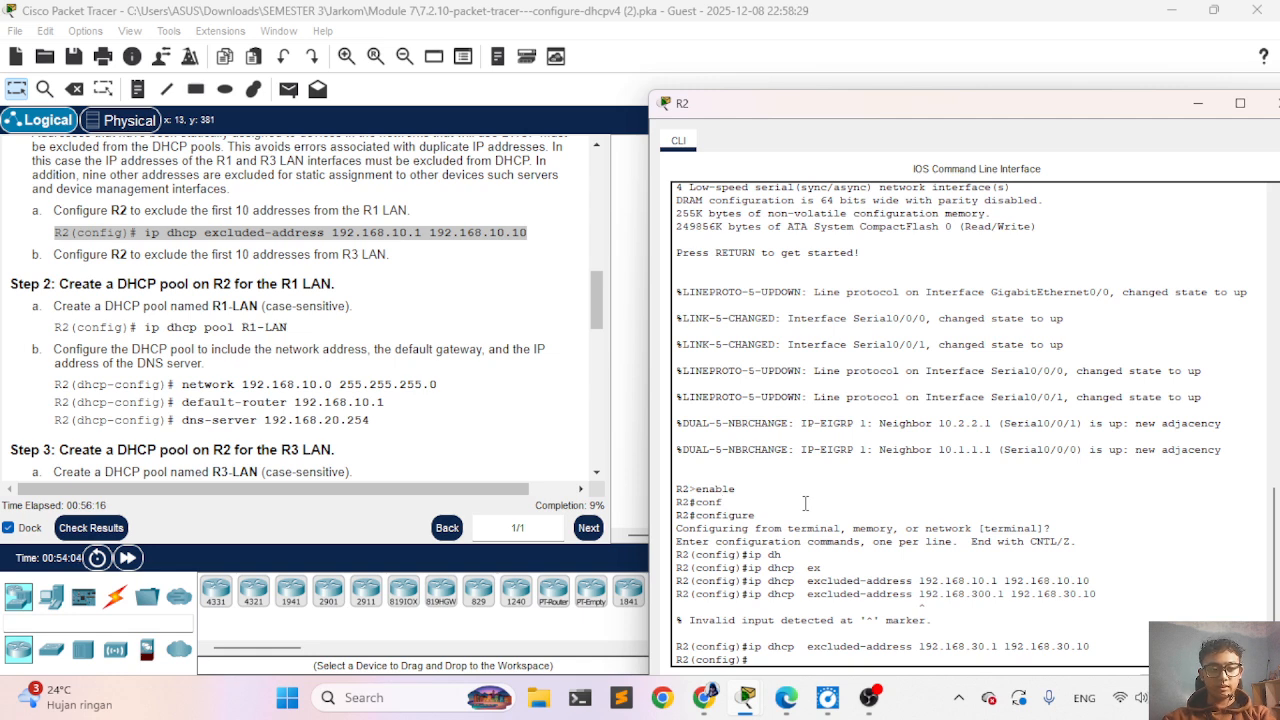
text(ip dh)
key(Tab)
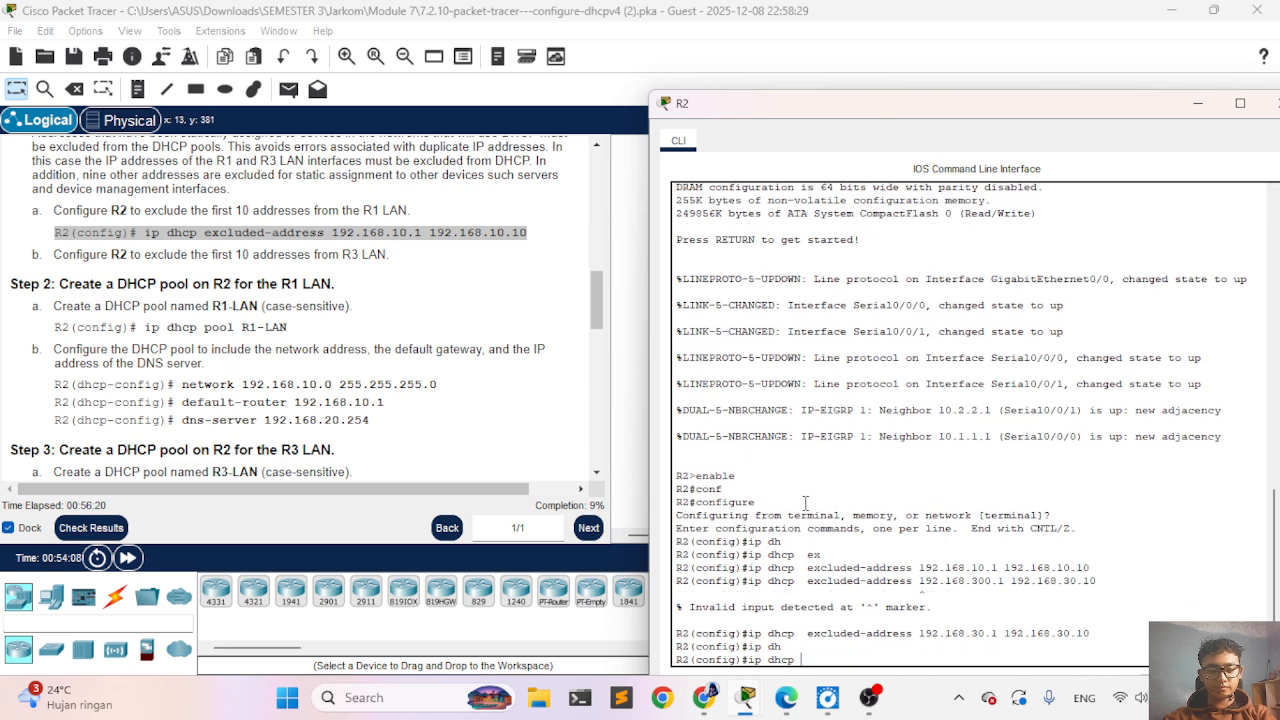
text(p)
key(Tab)
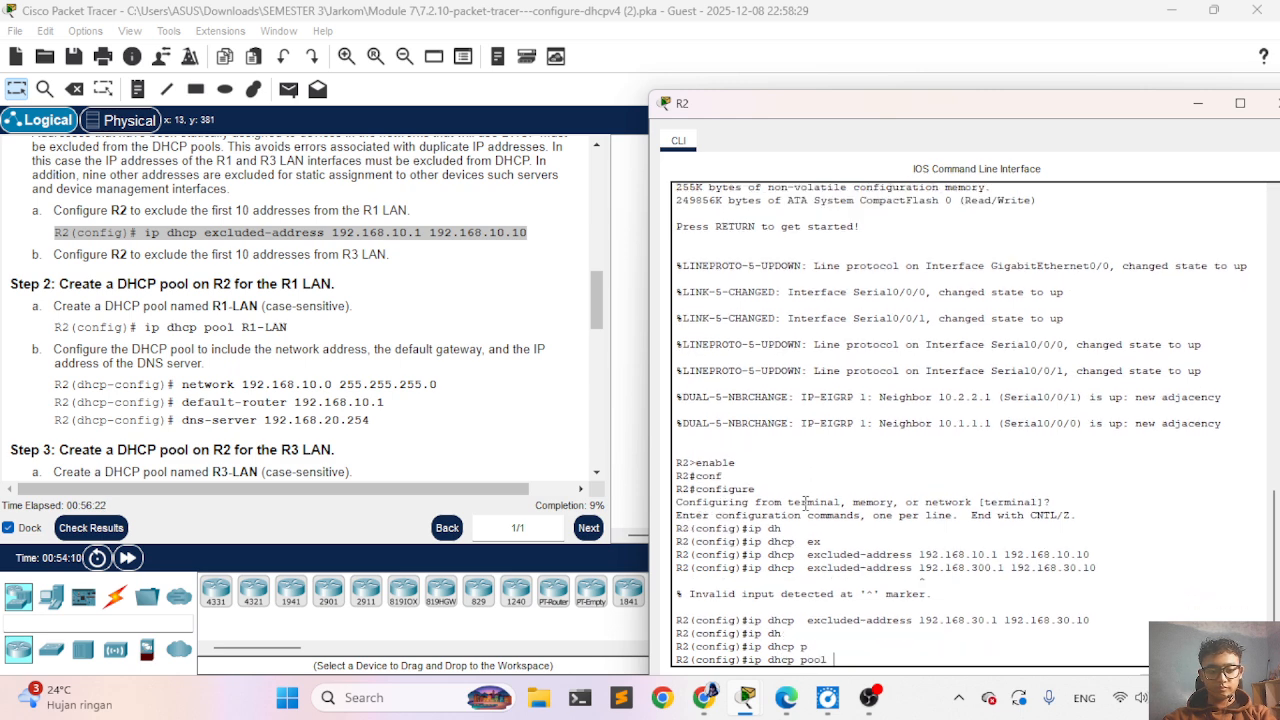
text(R1)
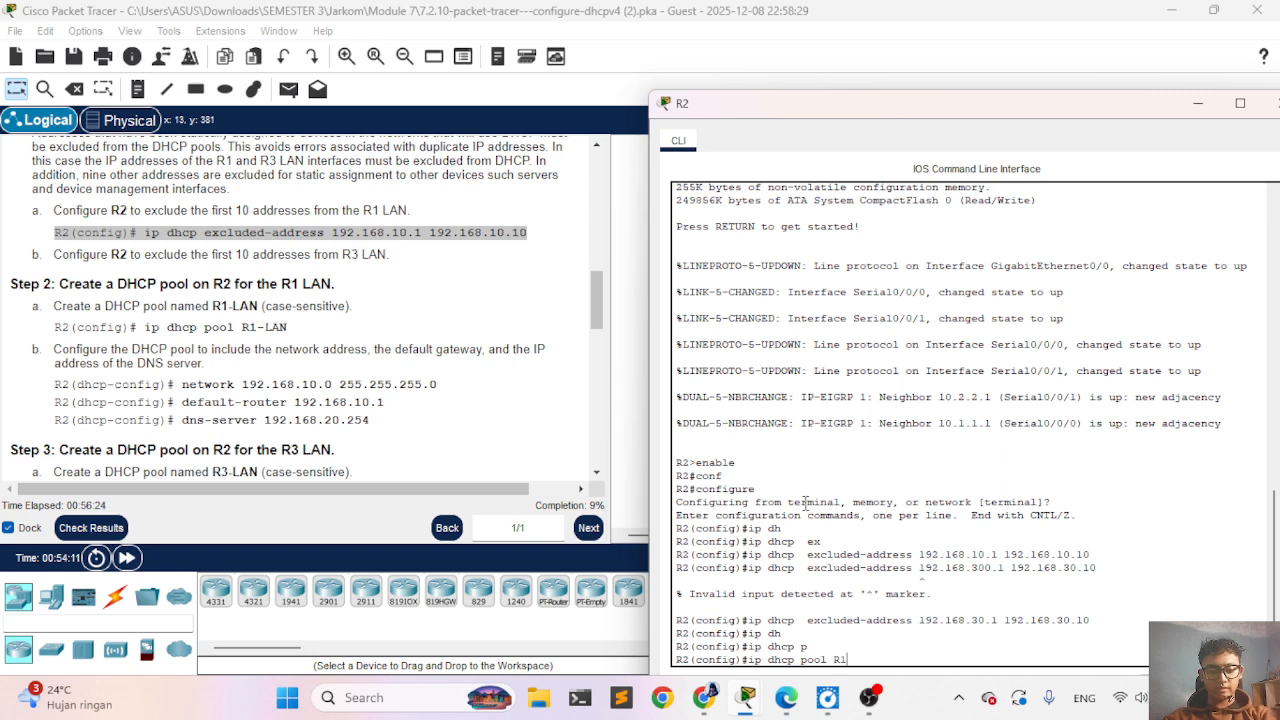
key(Tab)
text(-)
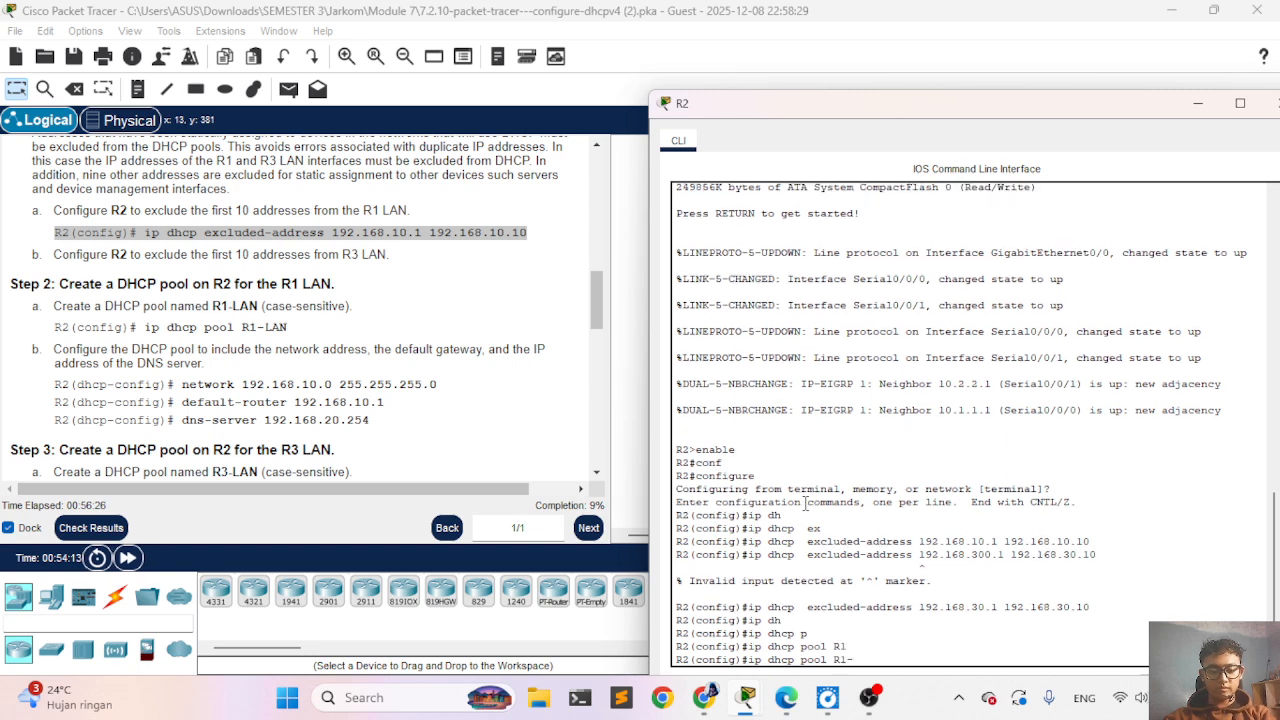
text(LAN)
key(Return)
Step: Set the R1-LAN pool's network to 192.168.10.0 with mask 255.255.255.0
text(ne)
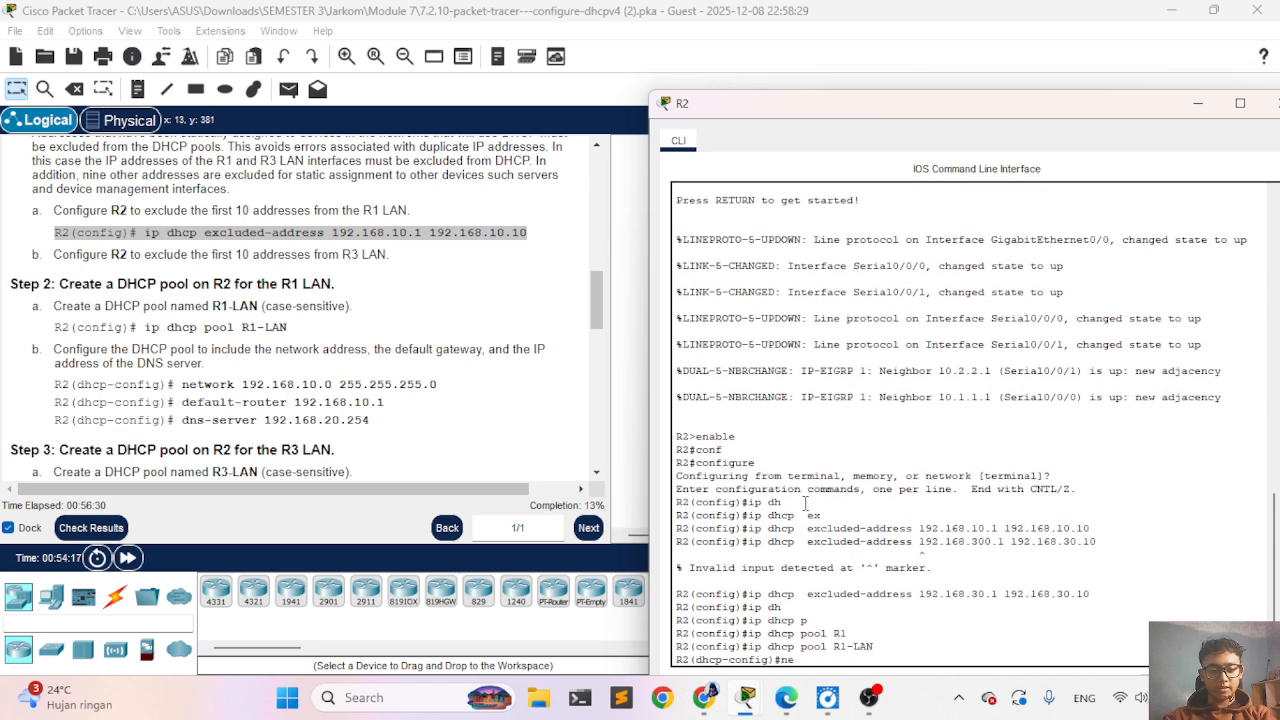
text(t)
key(Tab)
text(1)
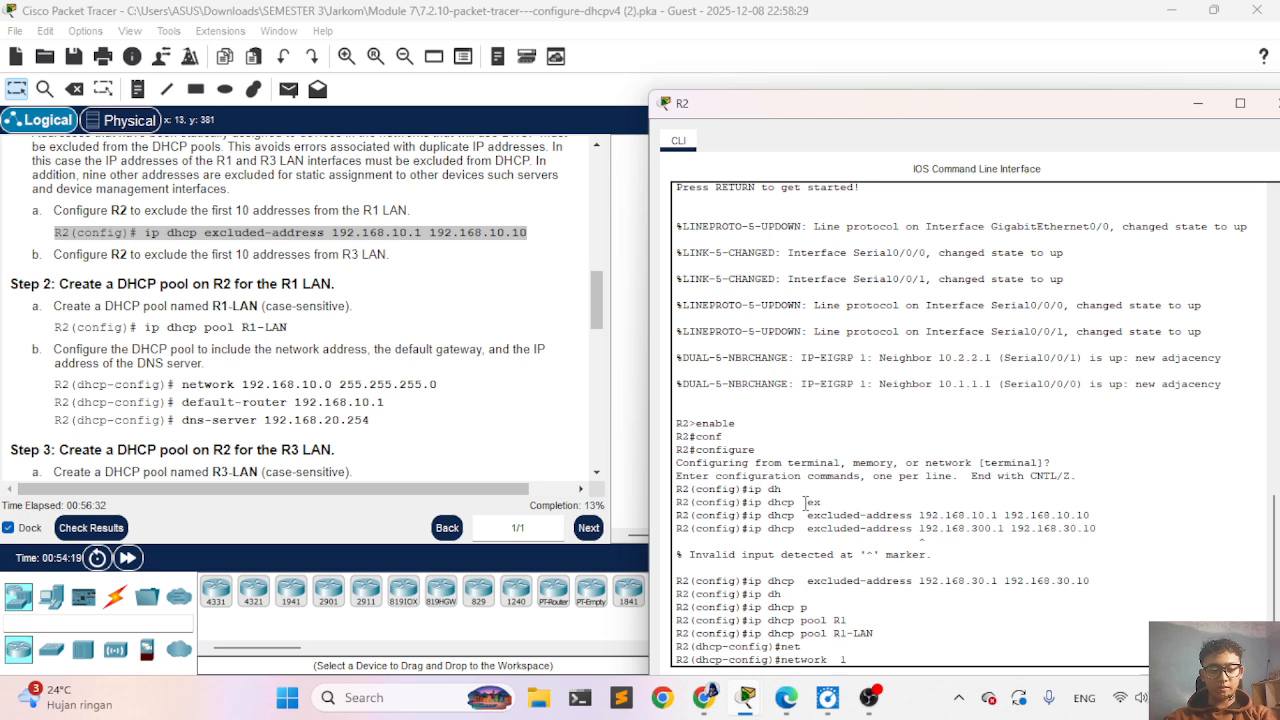
text(92.168)
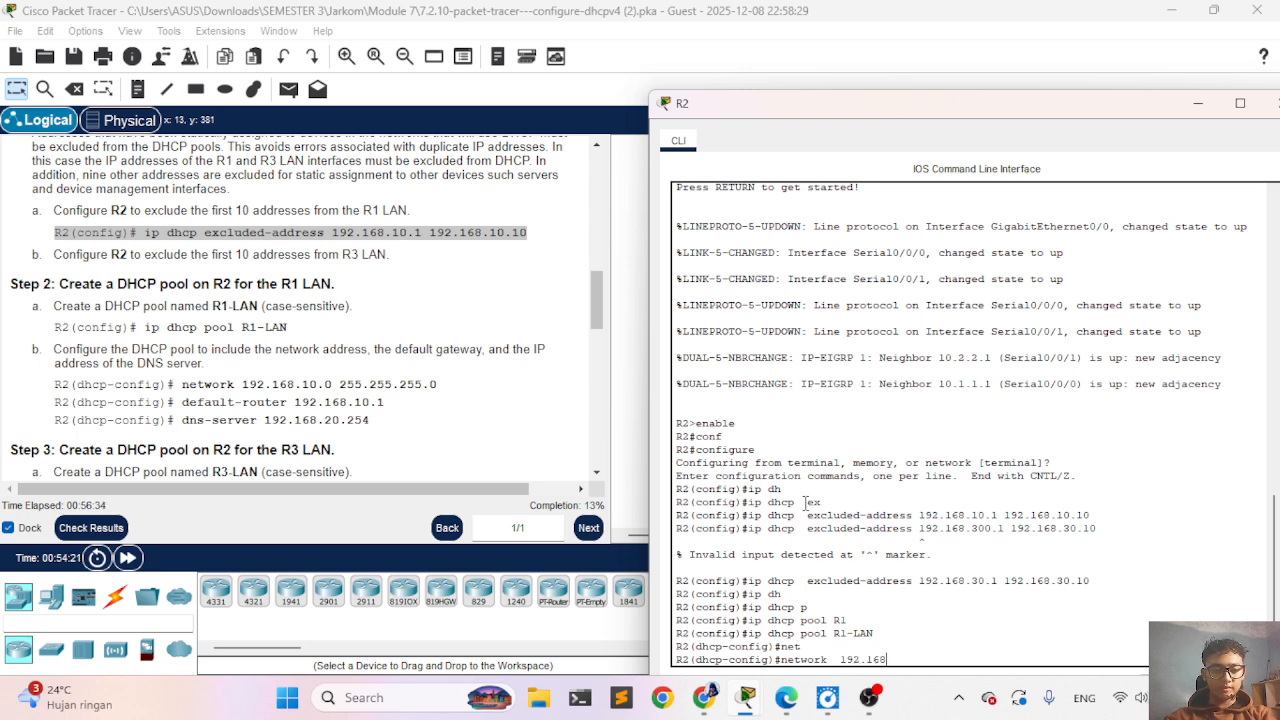
text(.10.0)
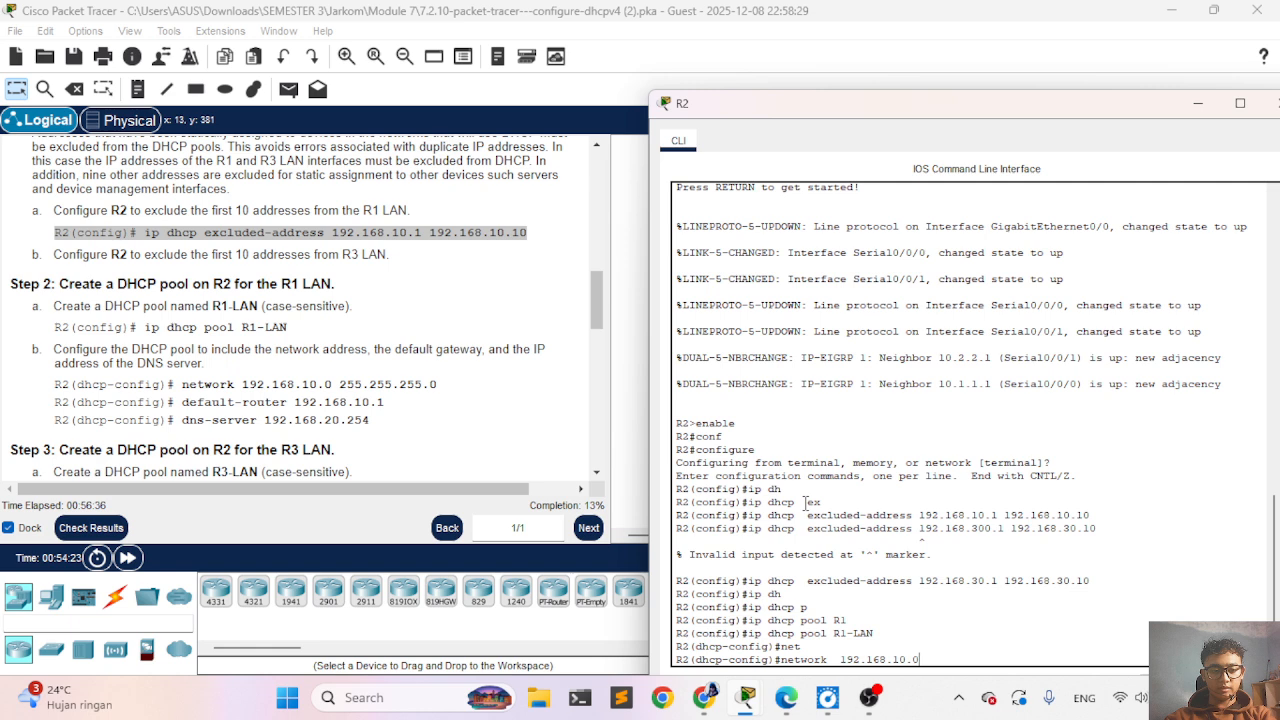
text( 255)
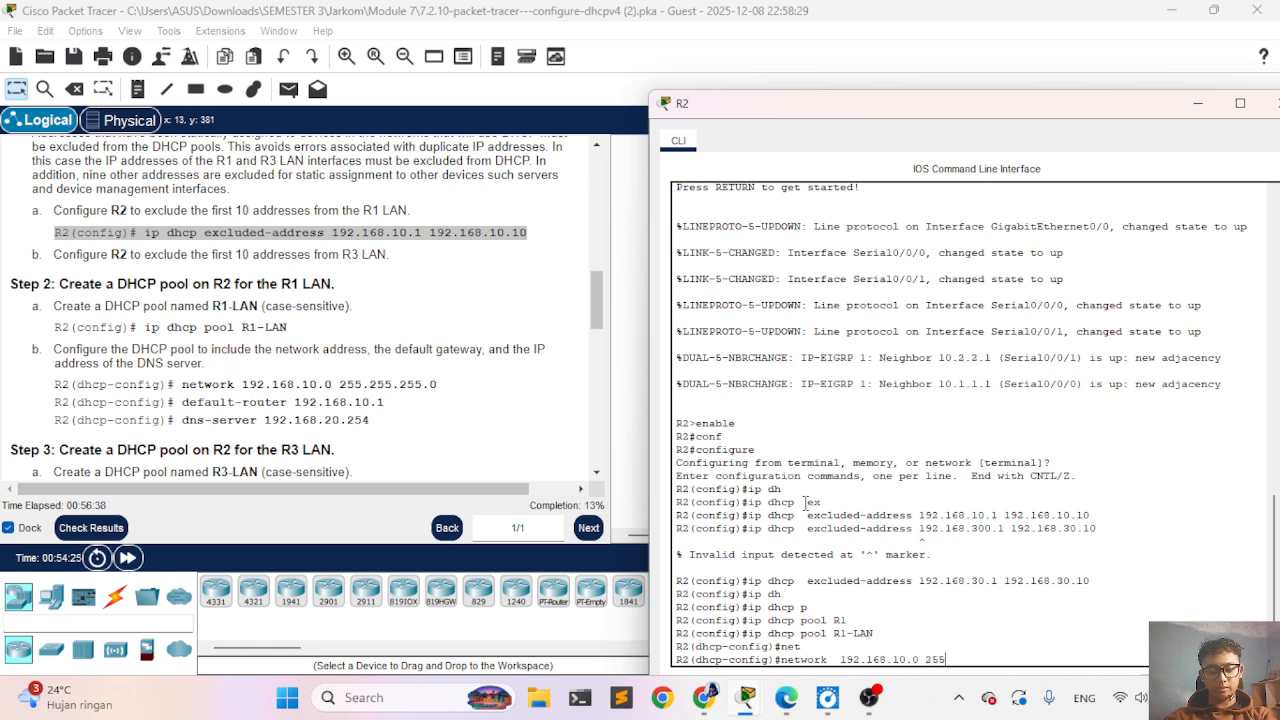
text(.255.255.)
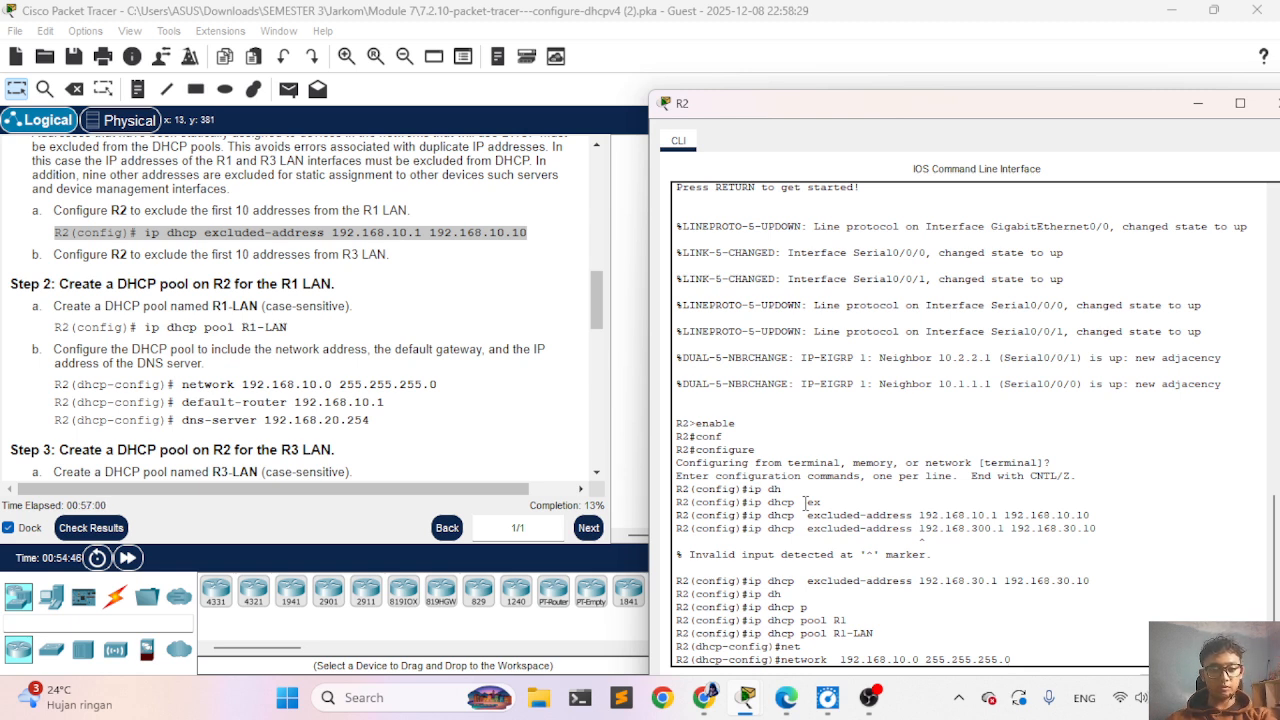
key(Return)
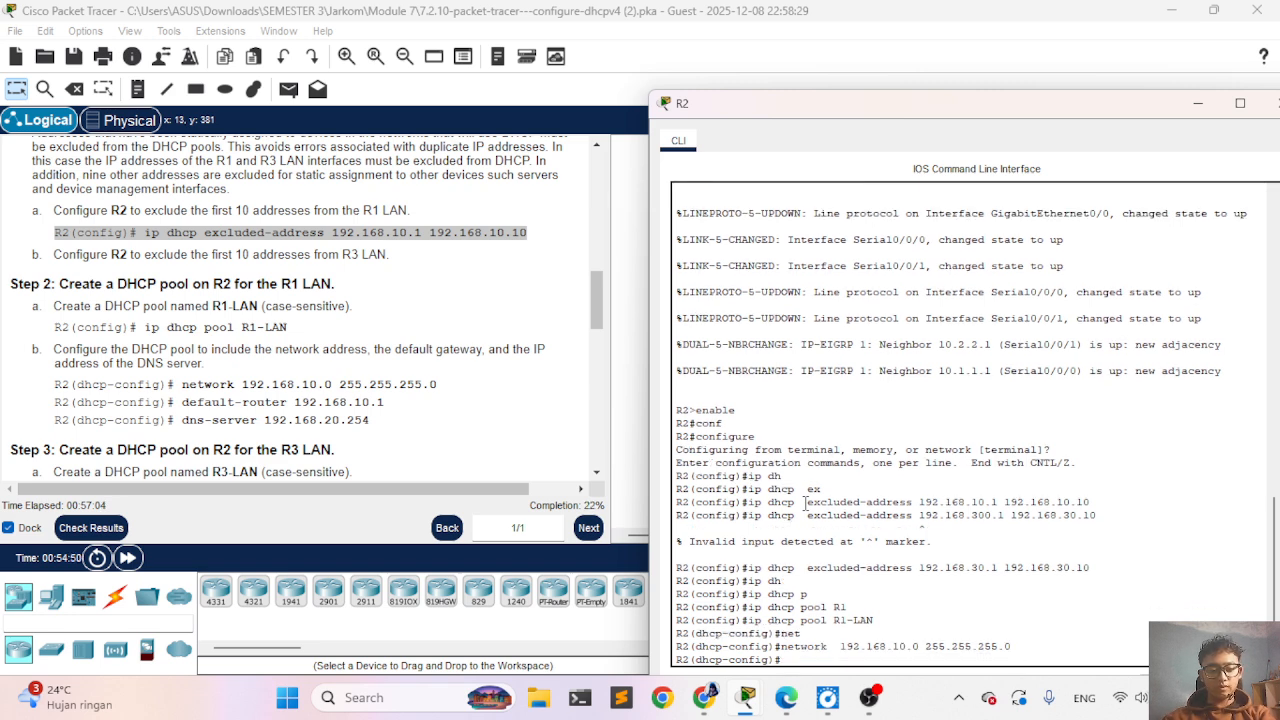
Step: Set the R1-LAN pool's default gateway to 192.168.10.1 with the default-router command
text(default-router)
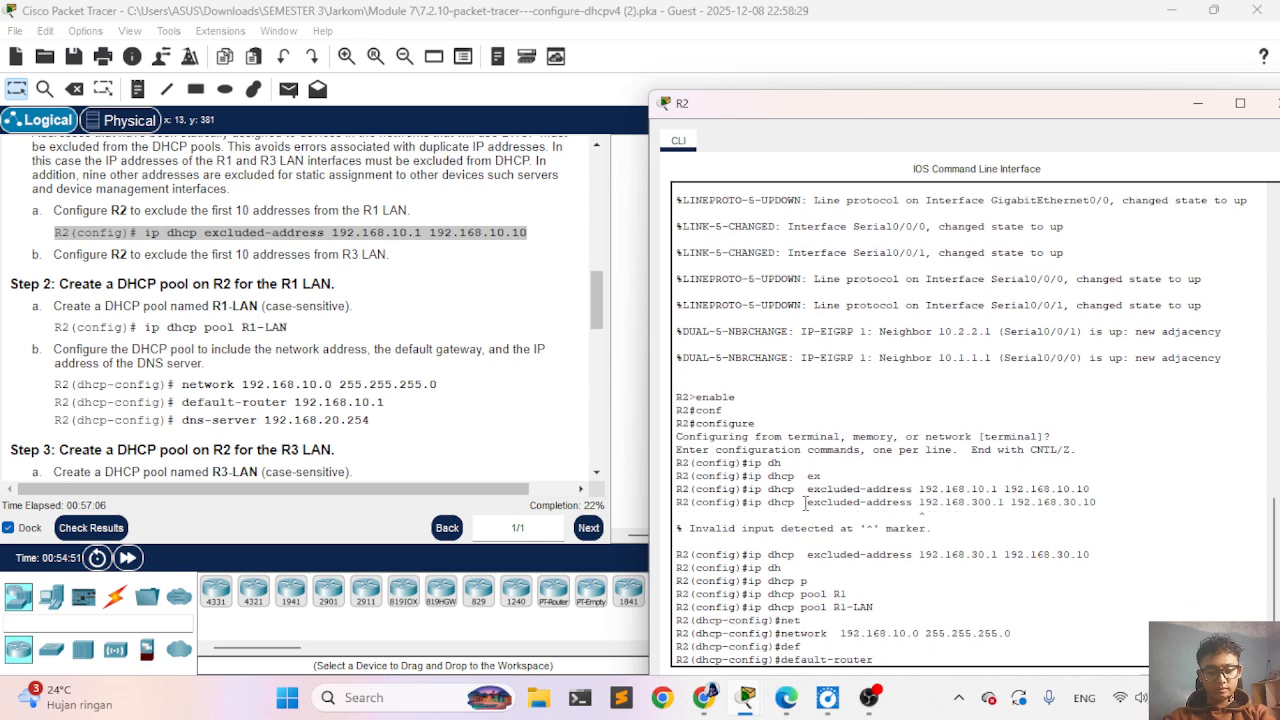
key(Tab)
text(192.168.10)
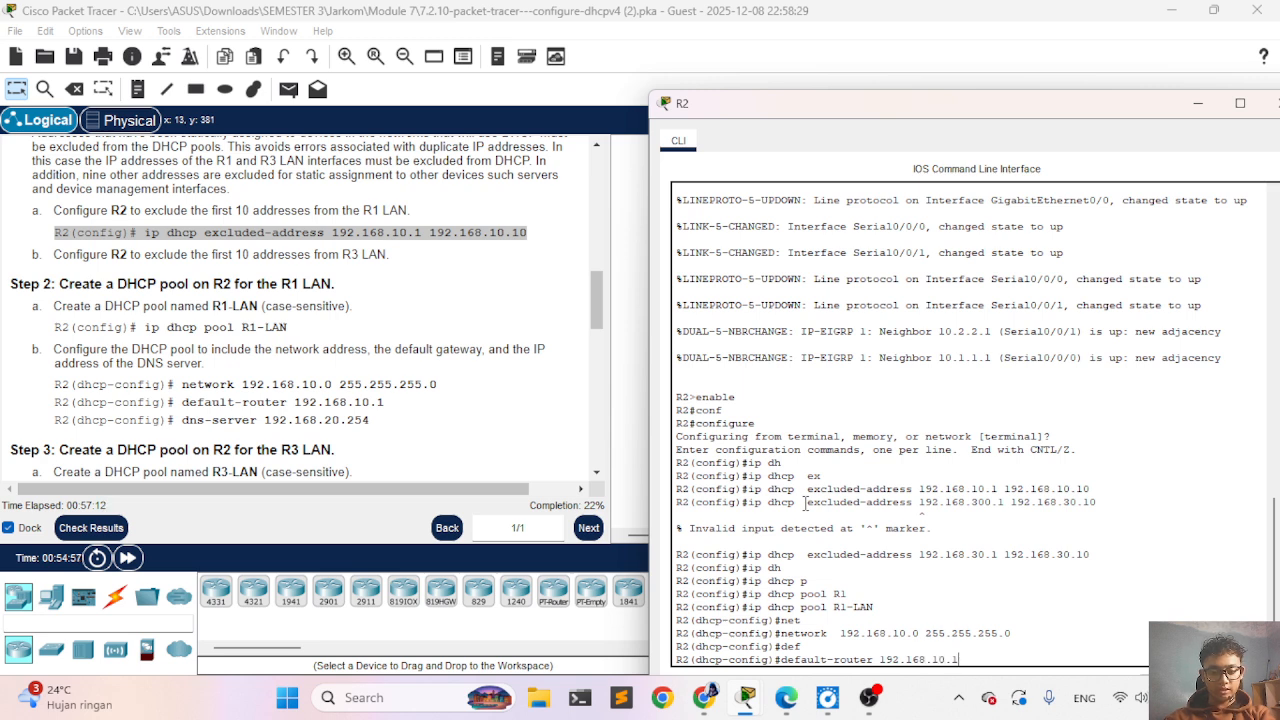
text(.1)
key(Return)
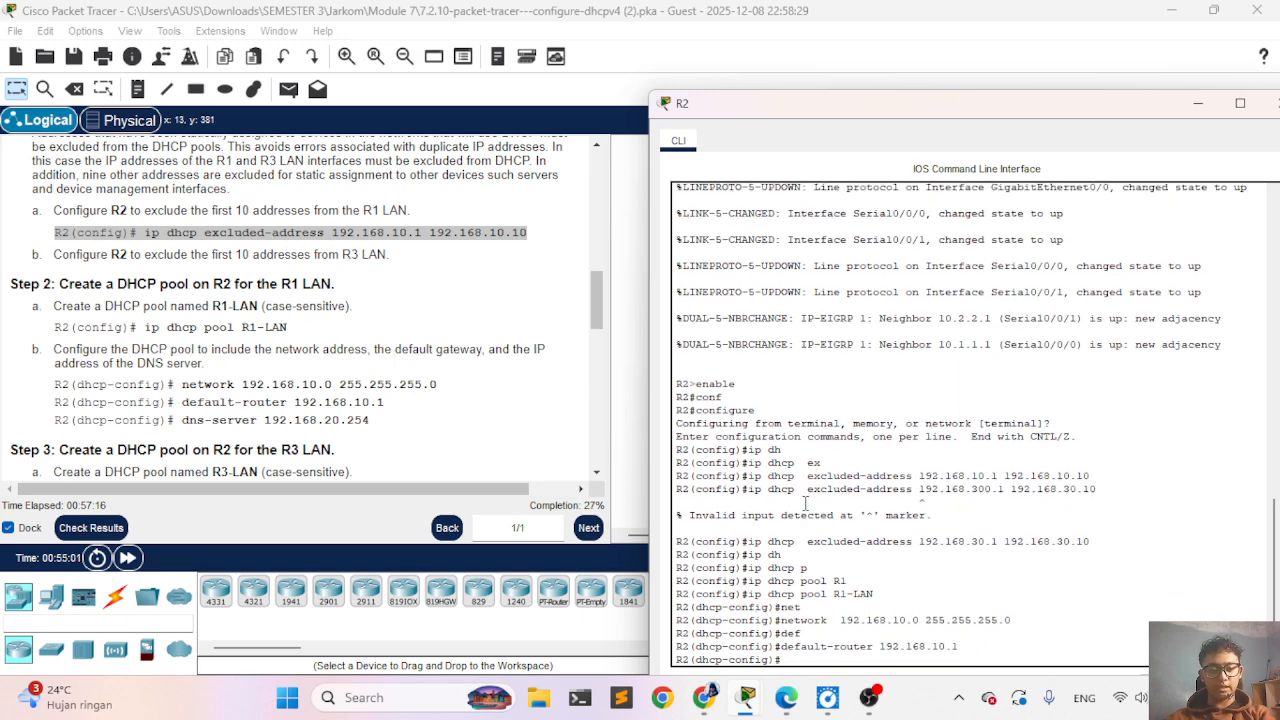
Step: Set the R1-LAN pool's DNS server to 192.168.20.254 with the dns-server command
scroll(519, 428, down, 2)
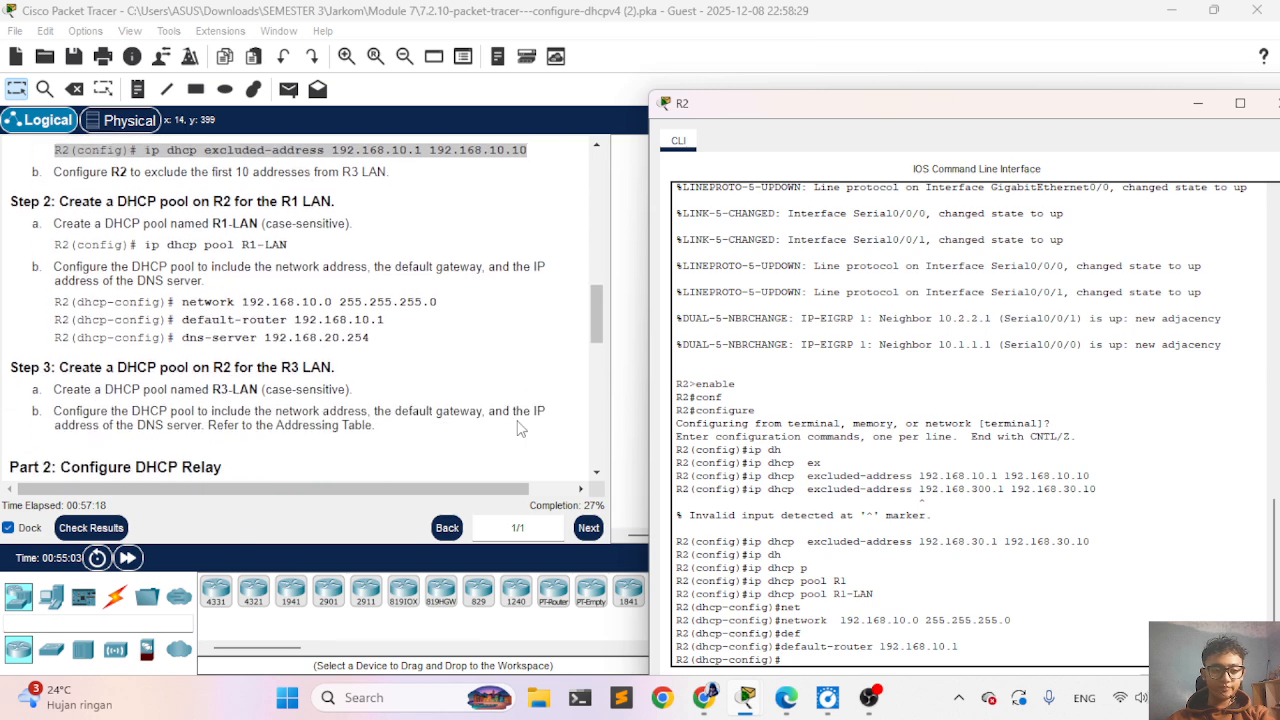
scroll(521, 428, down, 1)
scroll(904, 480, down, 1)
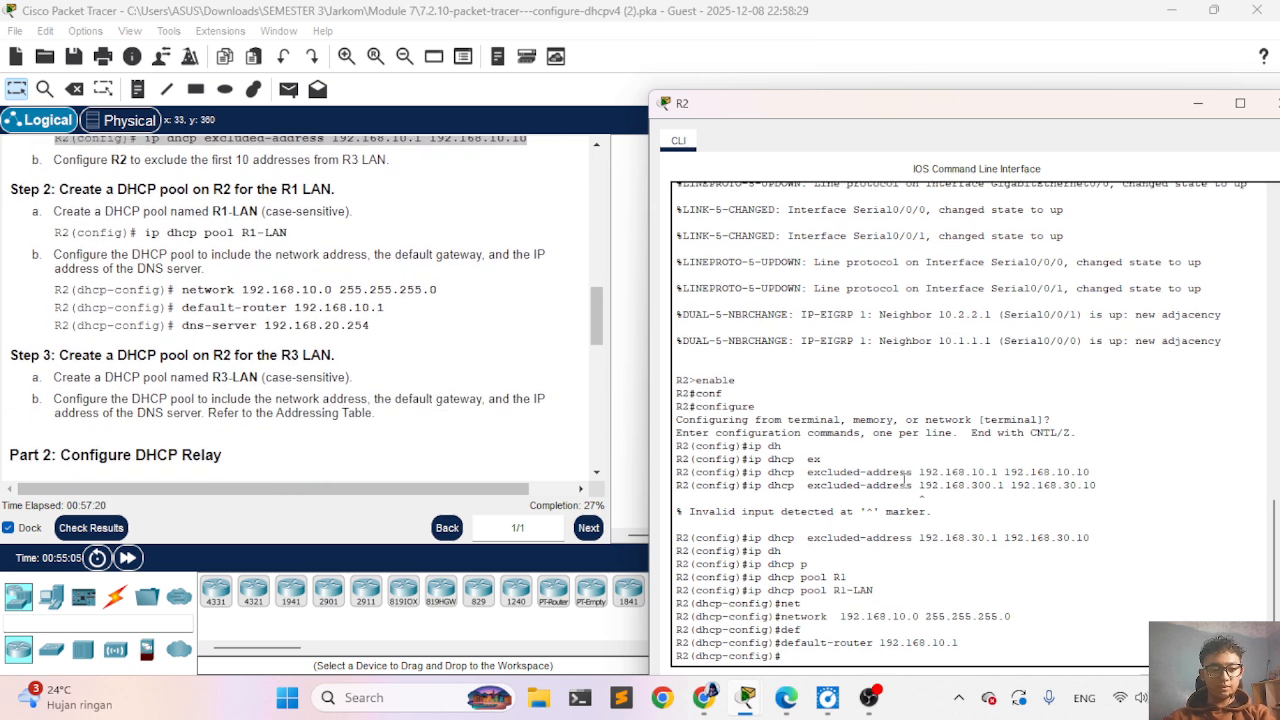
text(dn)
key(Tab)
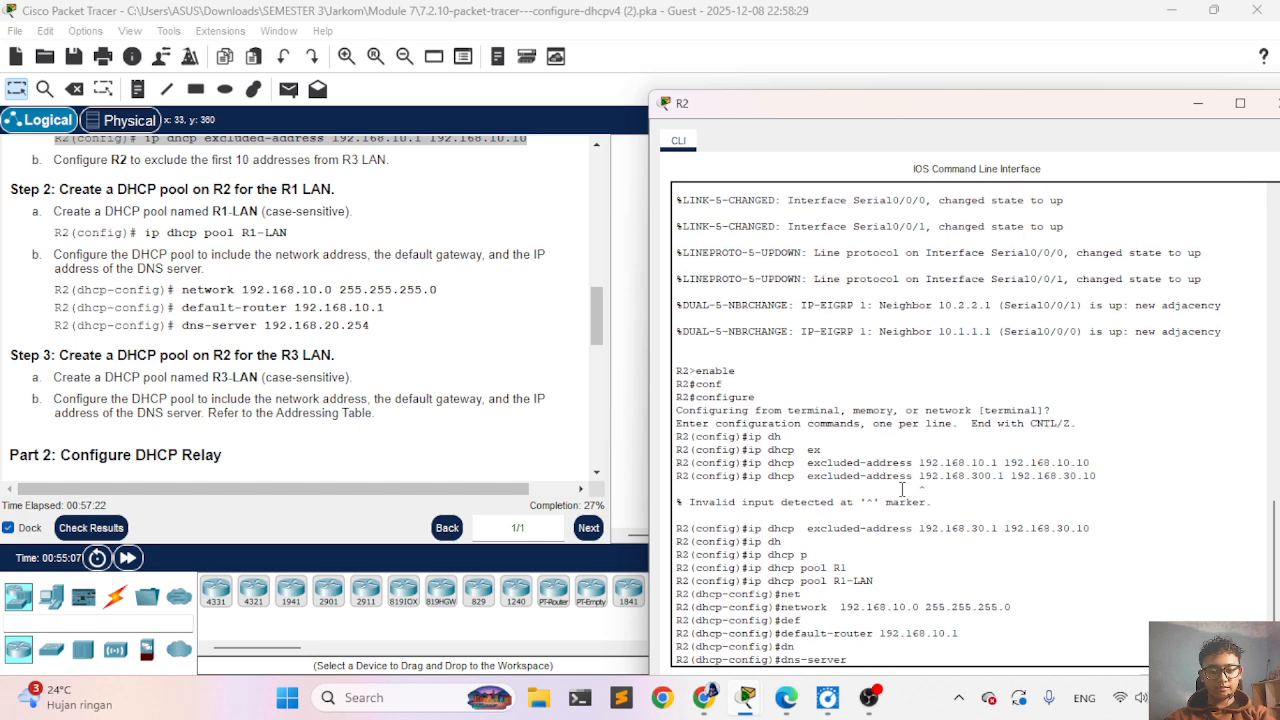
text(192.)
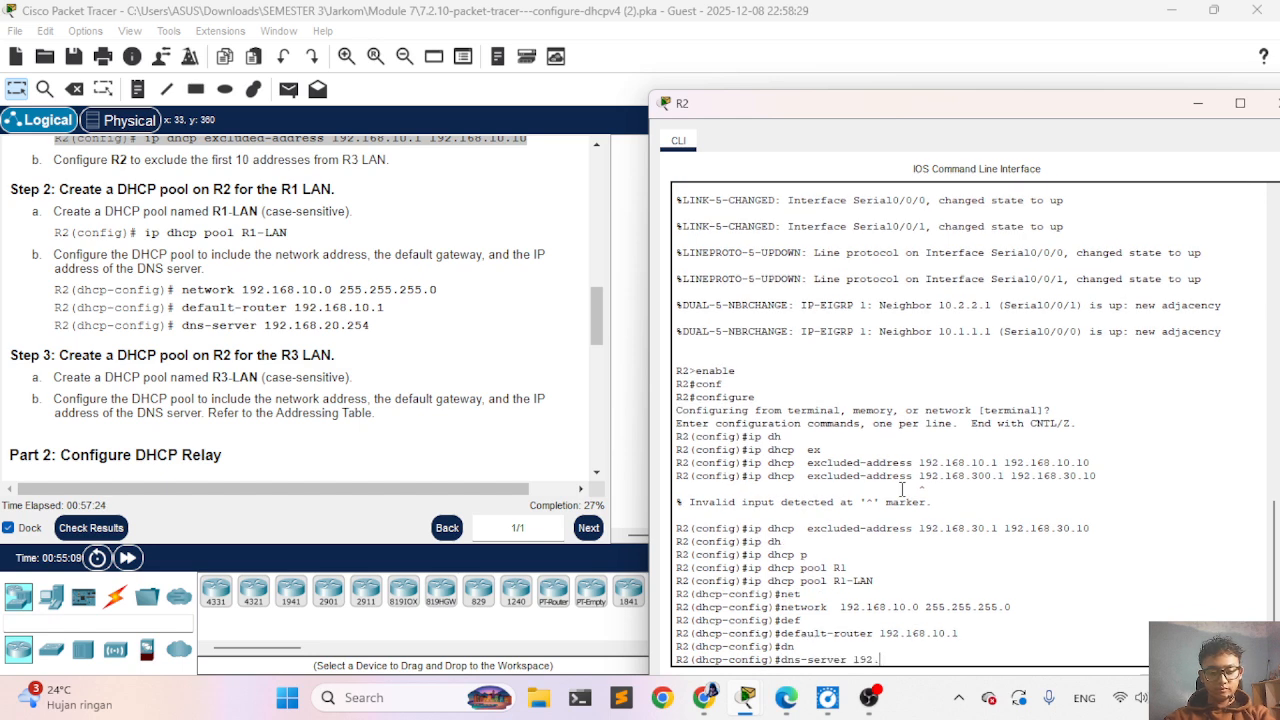
text(168.)
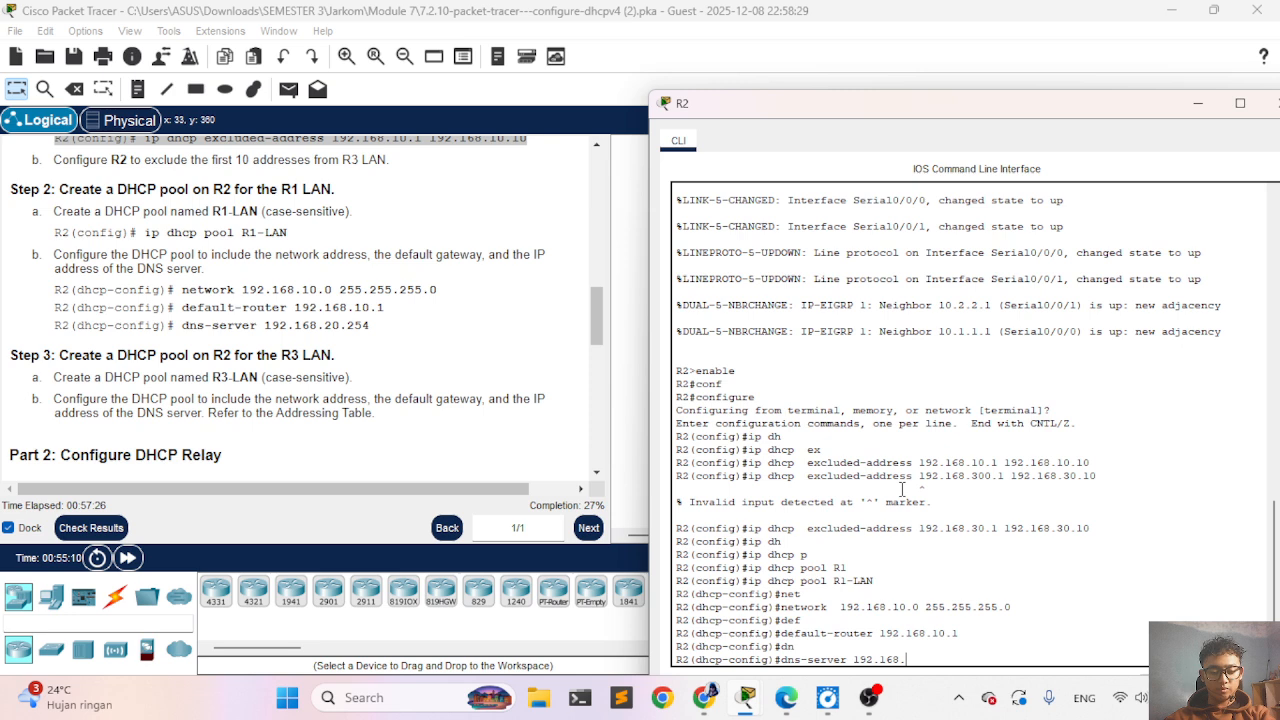
text(2-.254)
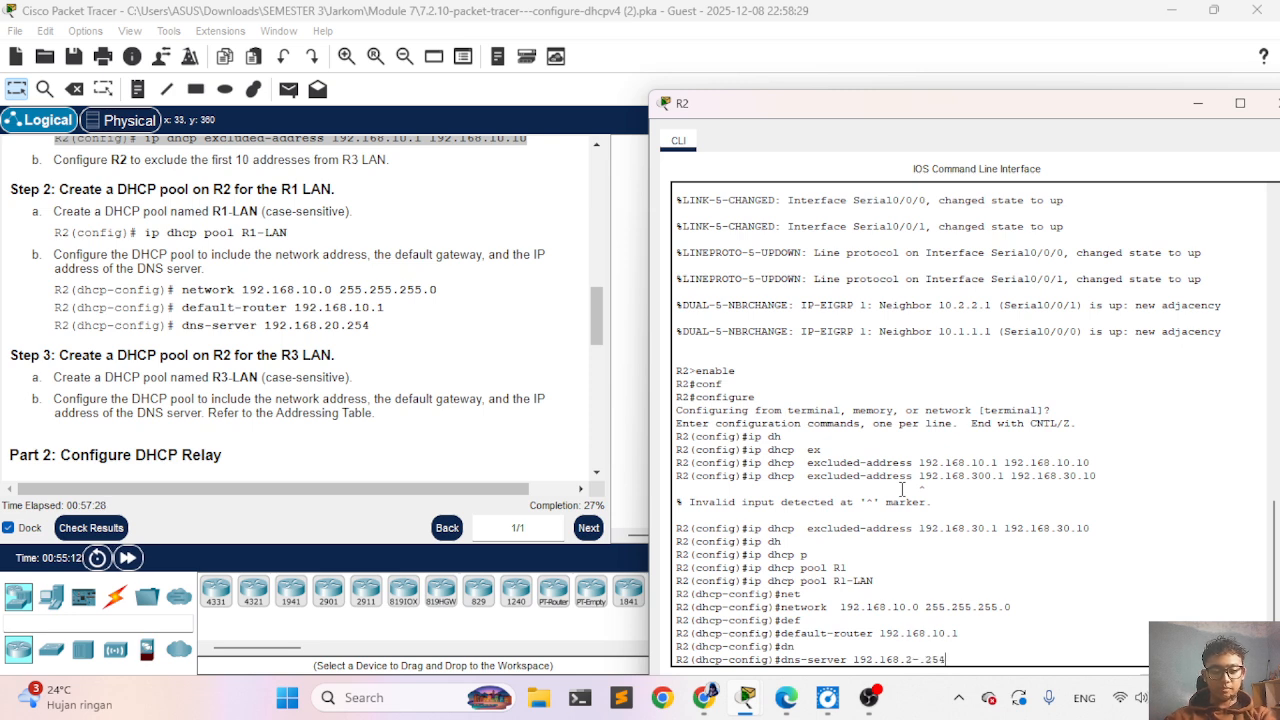
key(Left)
key(Left)
key(Left)
key(Left)
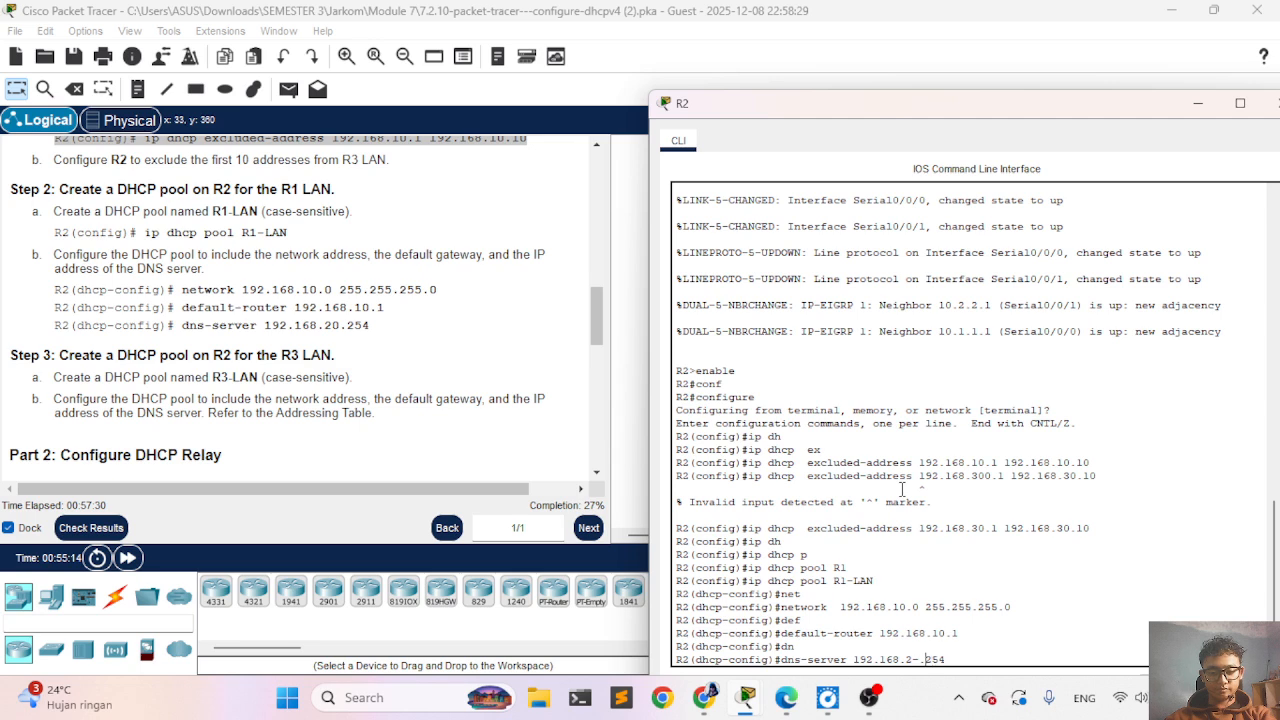
key(BackSpace)
text(0)
key(Return)
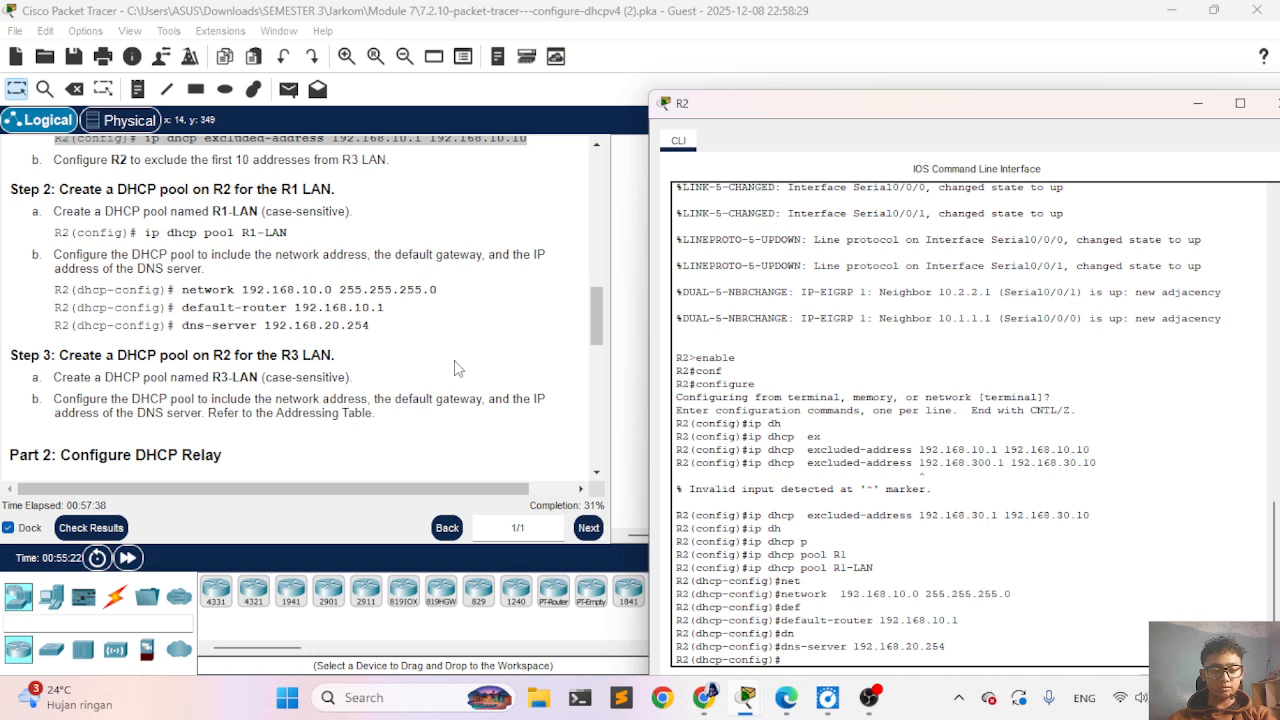
Step: Exit the R1-LAN pool configuration on R2 and create the DHCP pool R3-LAN with ip dhcp pool
scroll(455, 369, down, 1)
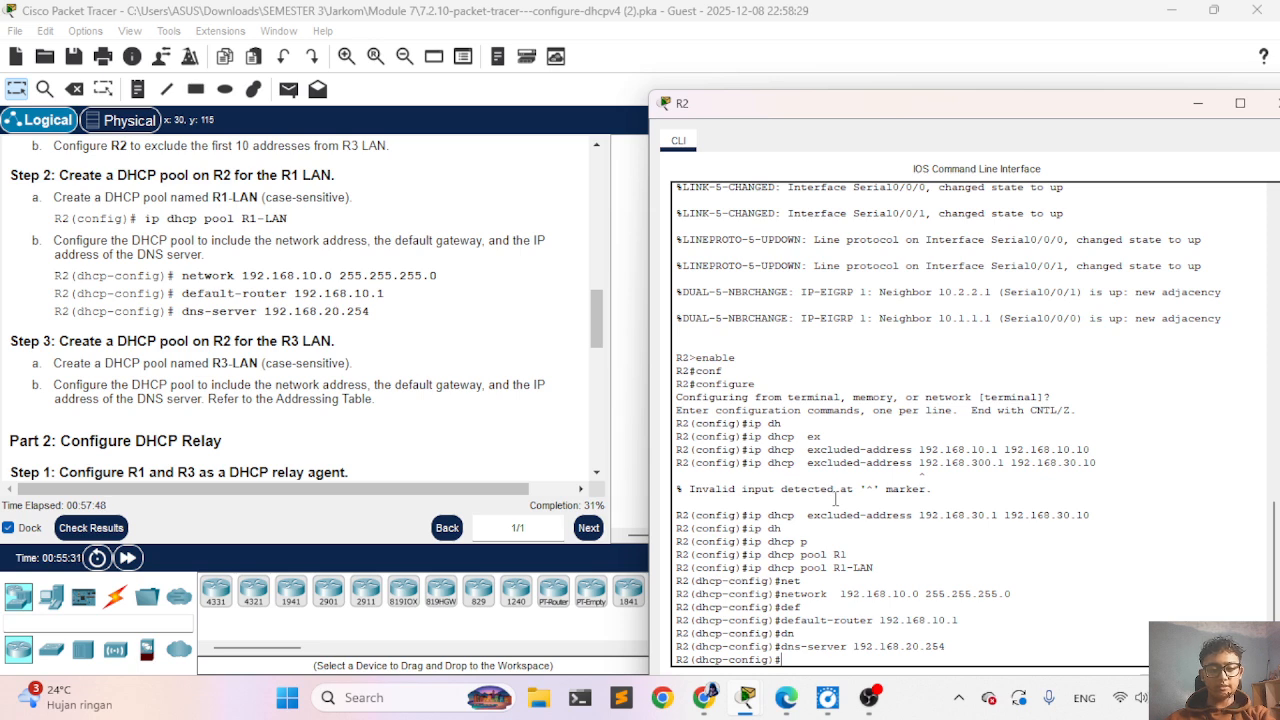
text(ex)
key(Tab)
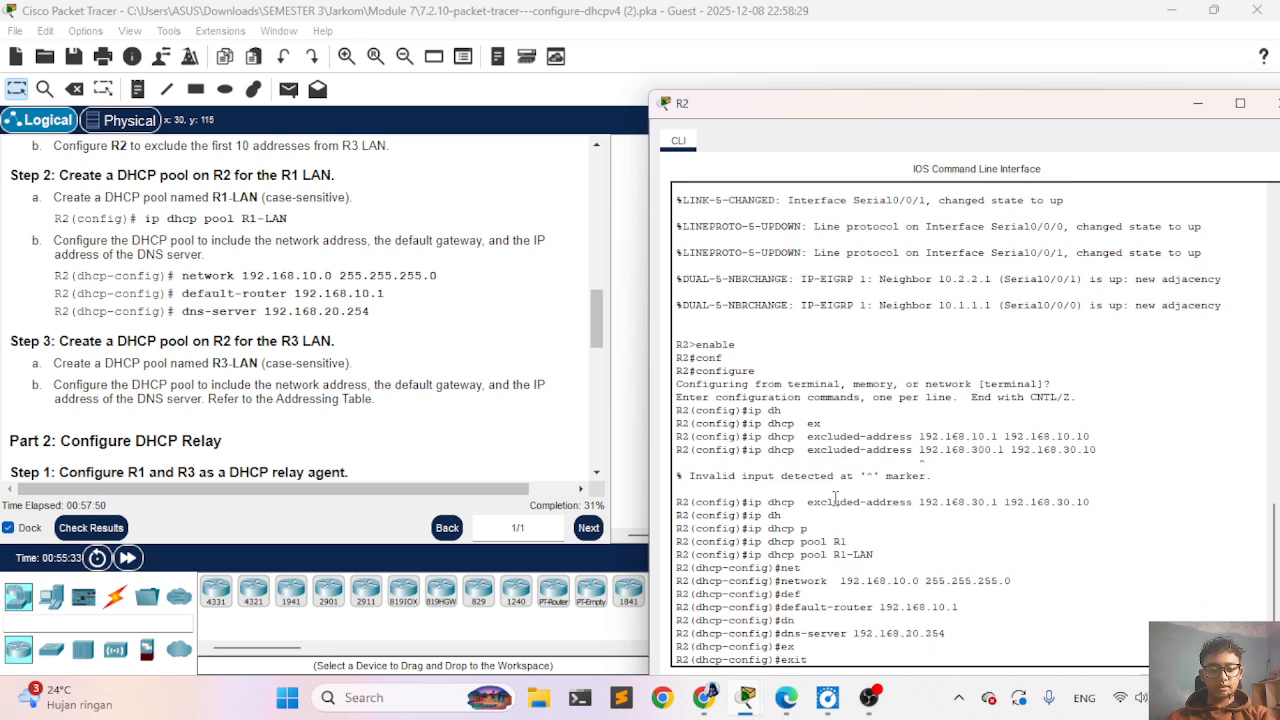
key(Return)
key(Up)
key(Up)
key(Up)
key(Up)
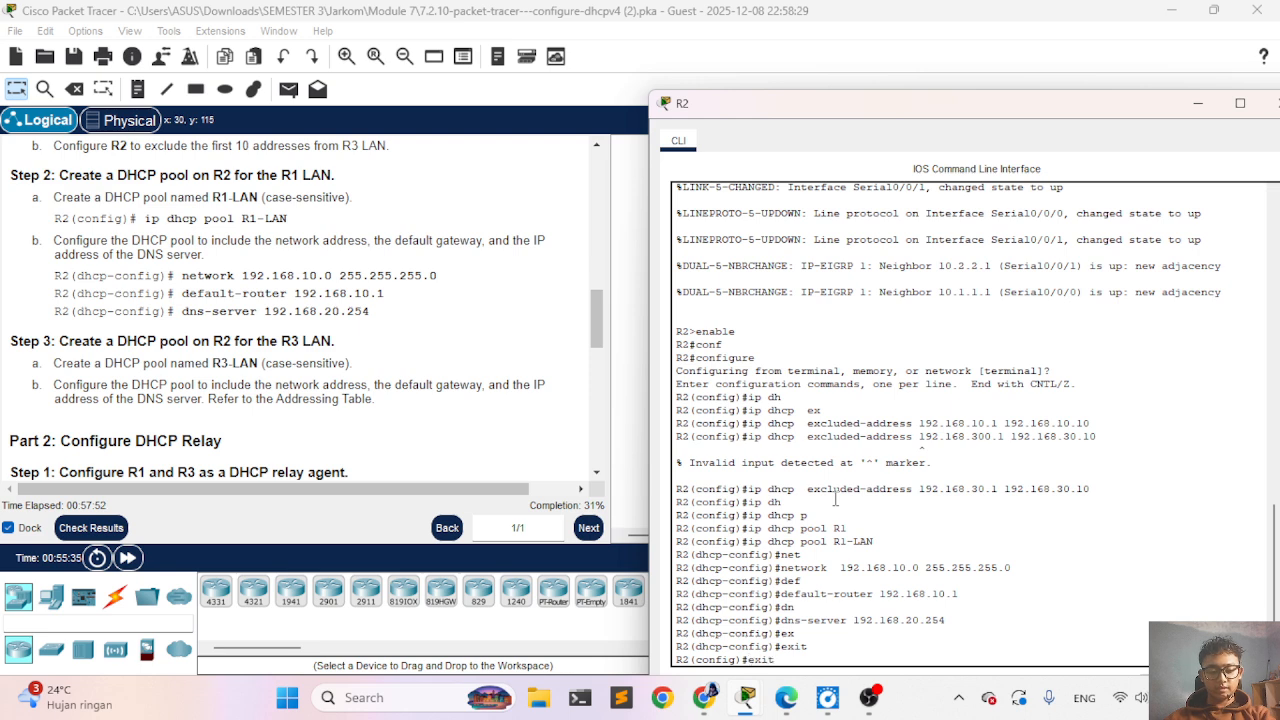
key(Up)
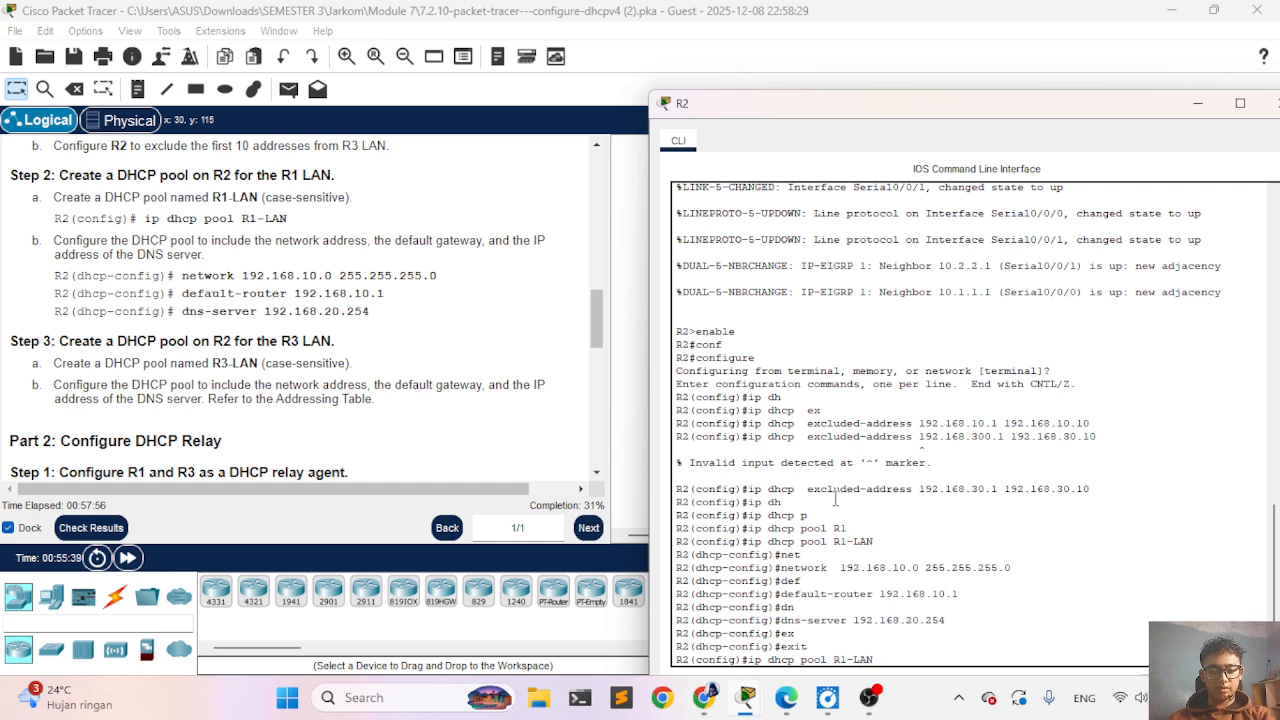
key(Left)
key(Left)
key(Left)
key(Left)
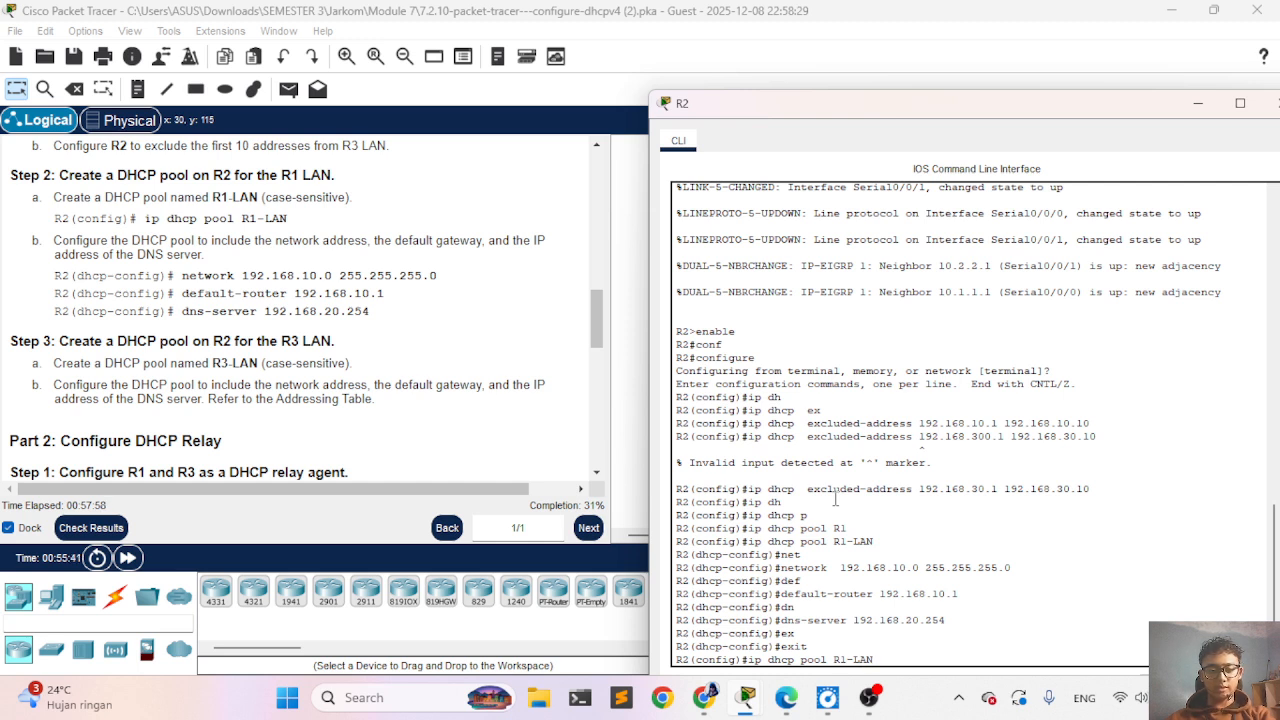
key(BackSpace)
text(3)
key(Return)
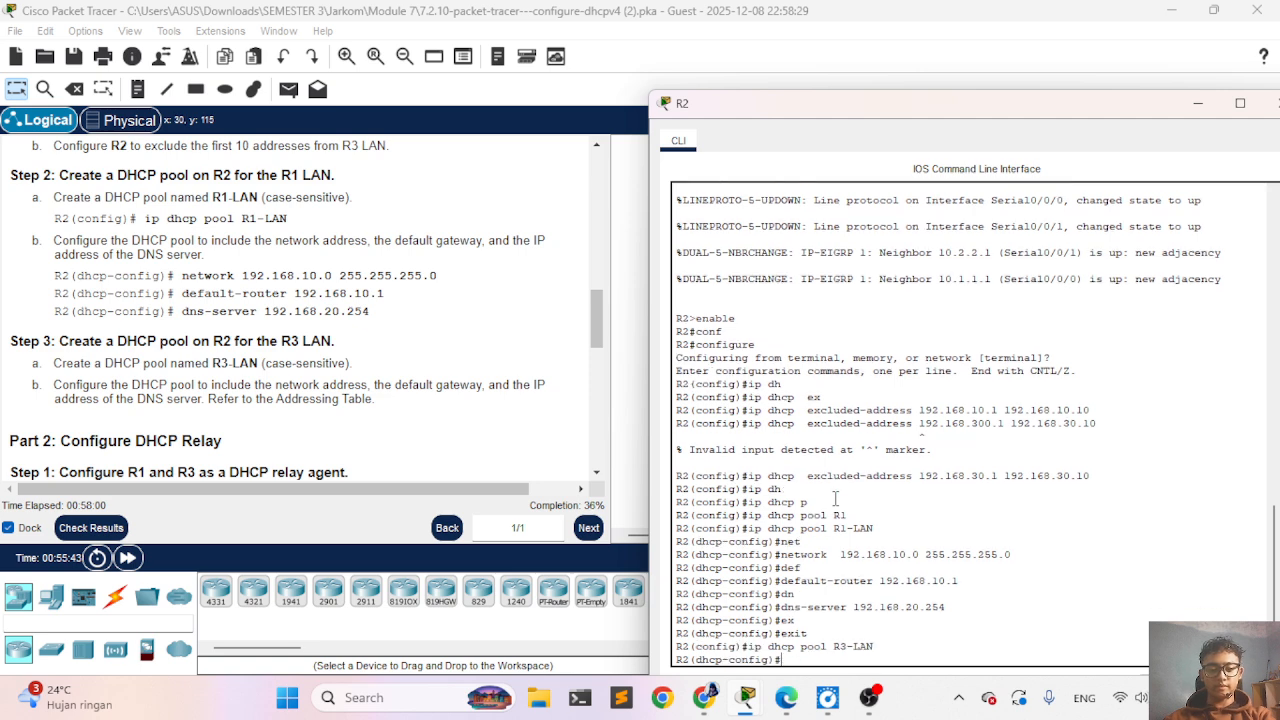
Step: Set the R3-LAN pool's network to 192.168.30.0 with mask 255.255.255.0
key(Up)
key(Up)
key(Up)
key(Up)
key(Up)
key(Up)
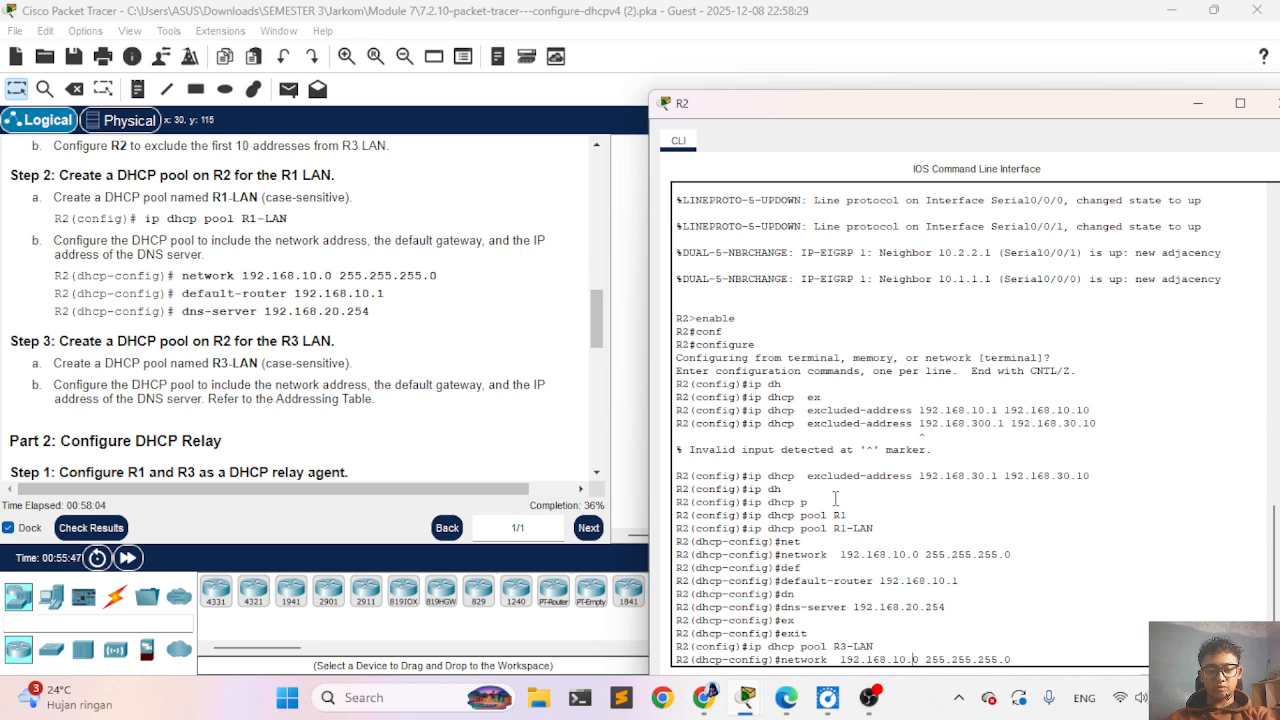
key(Left)
key(Left)
key(BackSpace)
text(3)
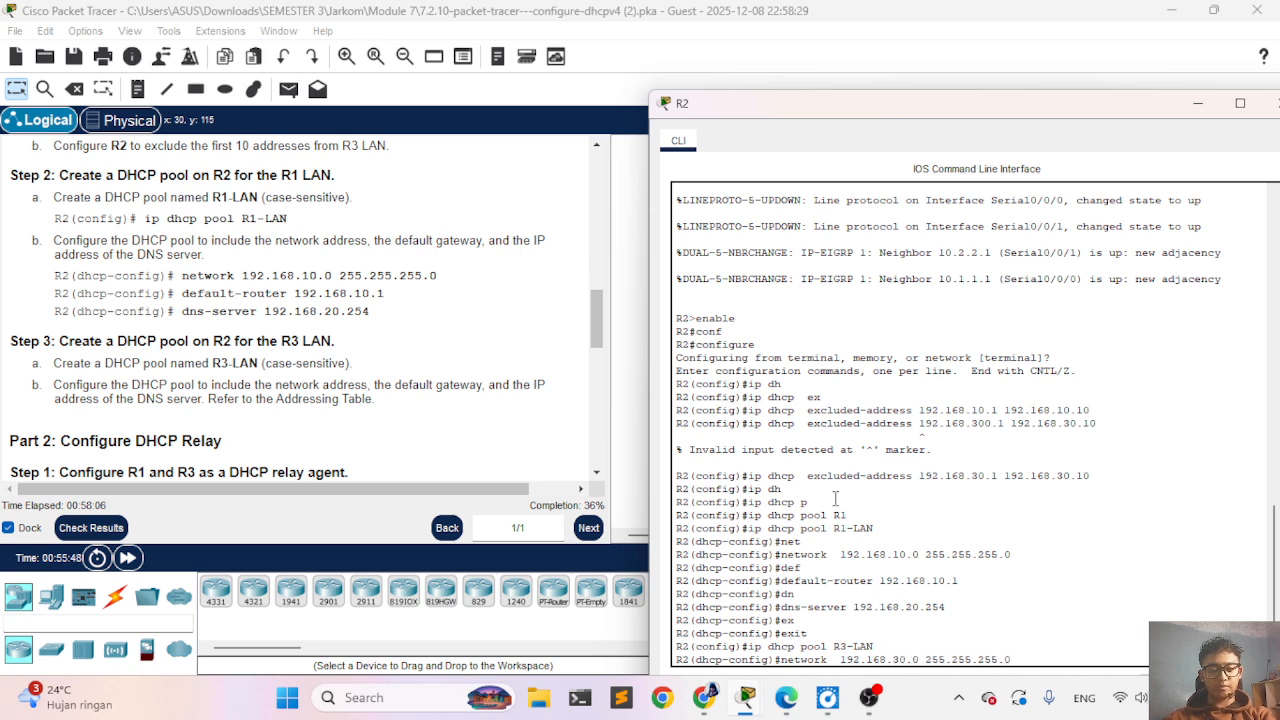
key(Return)
Step: Set the R3-LAN pool's default gateway to 192.168.30.1 with the default-router command
key(Up)
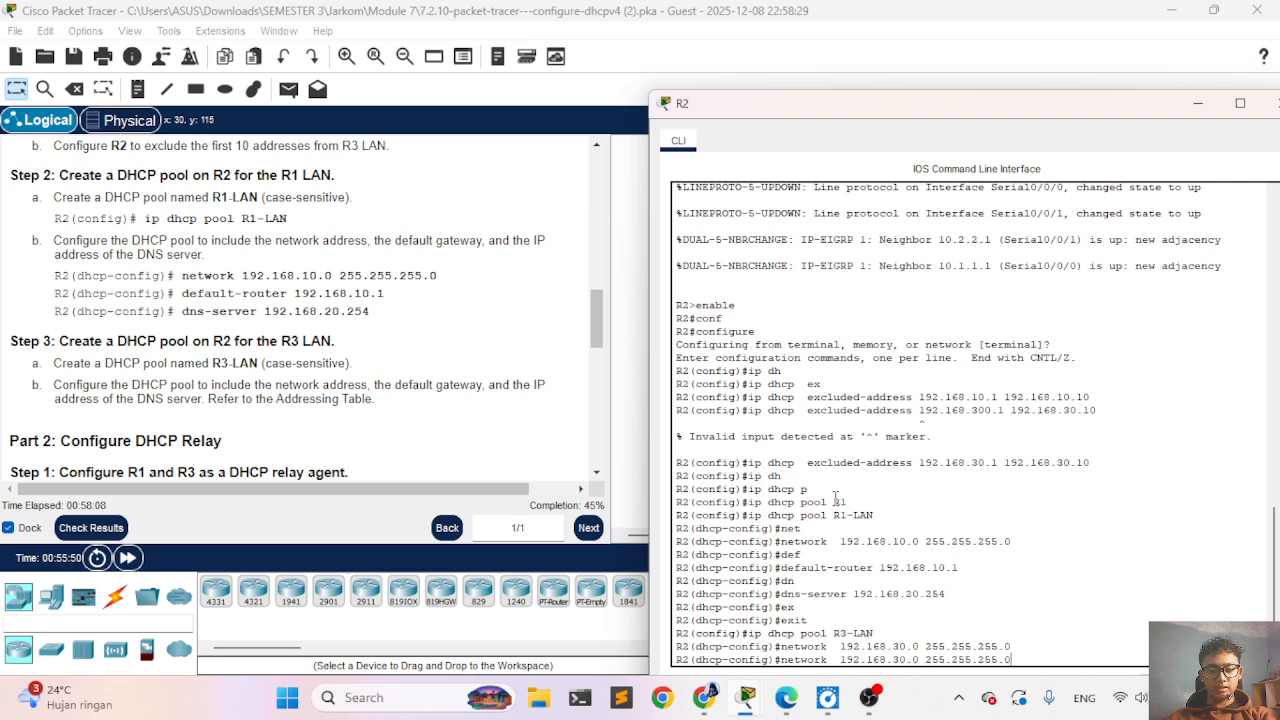
key(Up)
key(Up)
key(Up)
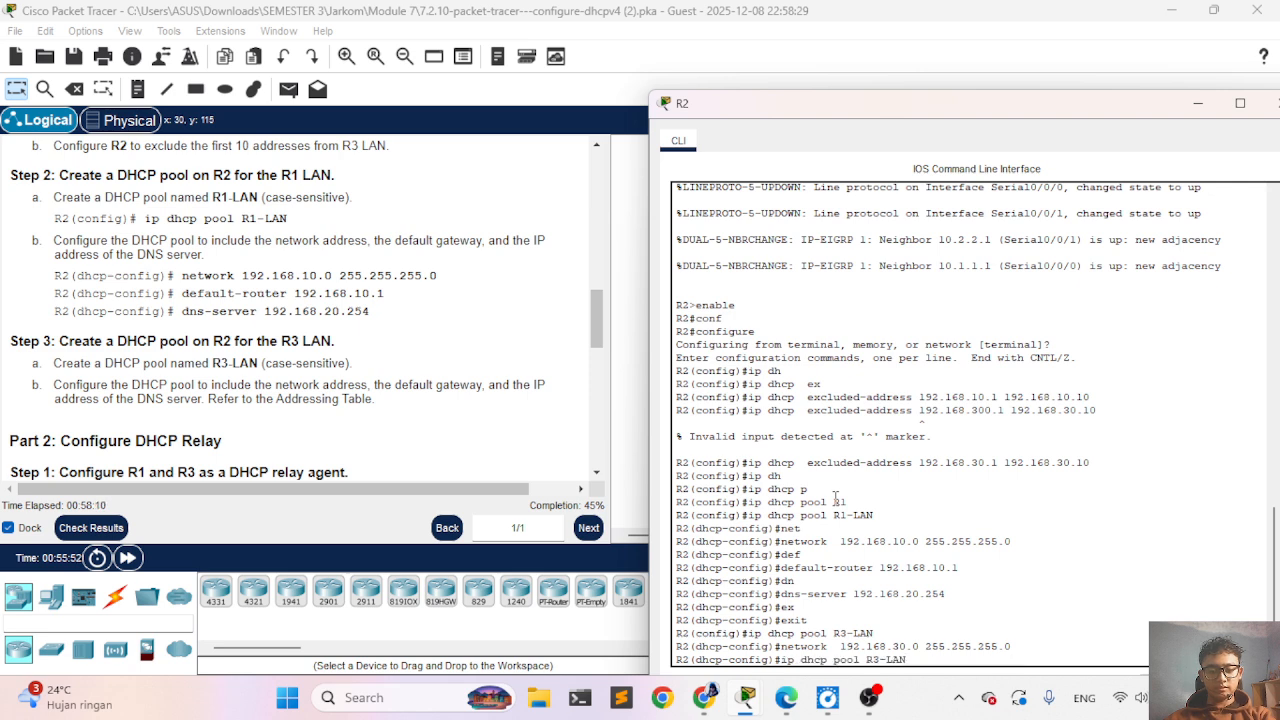
key(Up)
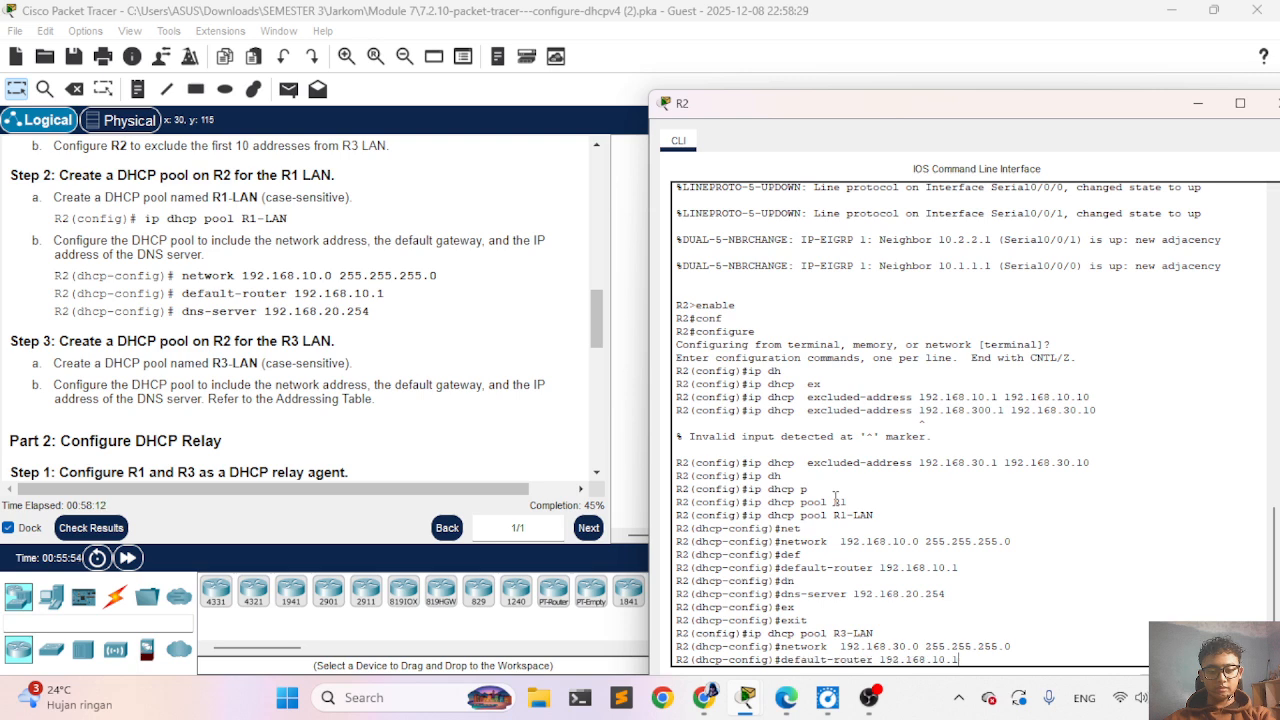
key(Left)
key(Left)
key(BackSpace)
key(BackSpace)
key(BackSpace)
key(BackSpace)
text(30.1)
key(Return)
Step: Set the R3-LAN pool's DNS server to 192.168.20.254 with the dns-server command
key(Up)
key(Up)
key(Up)
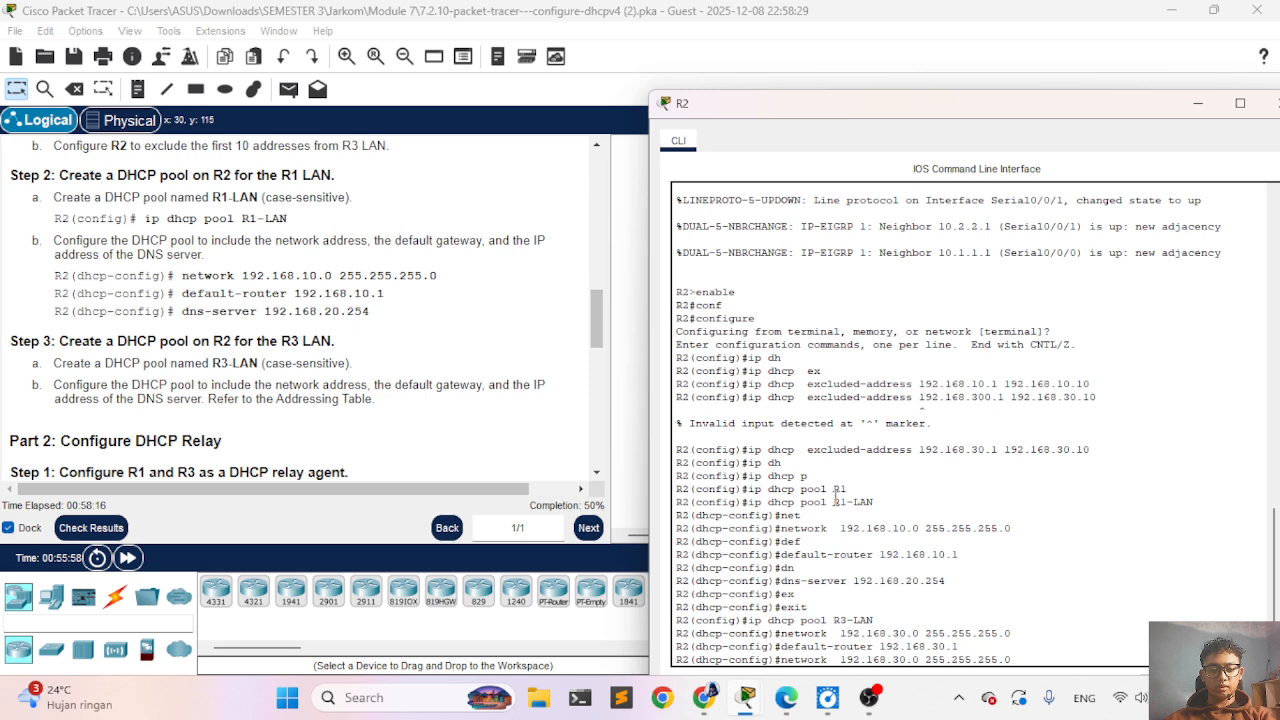
key(Up)
key(Up)
key(Up)
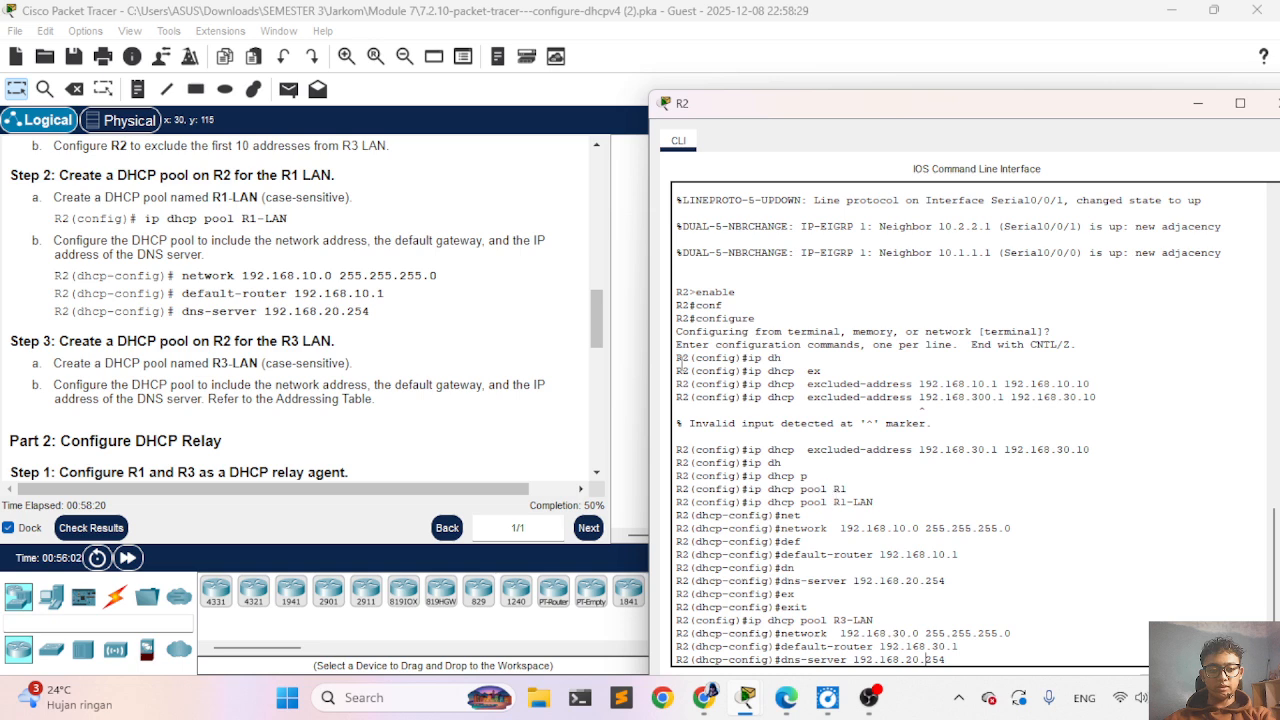
key(Return)
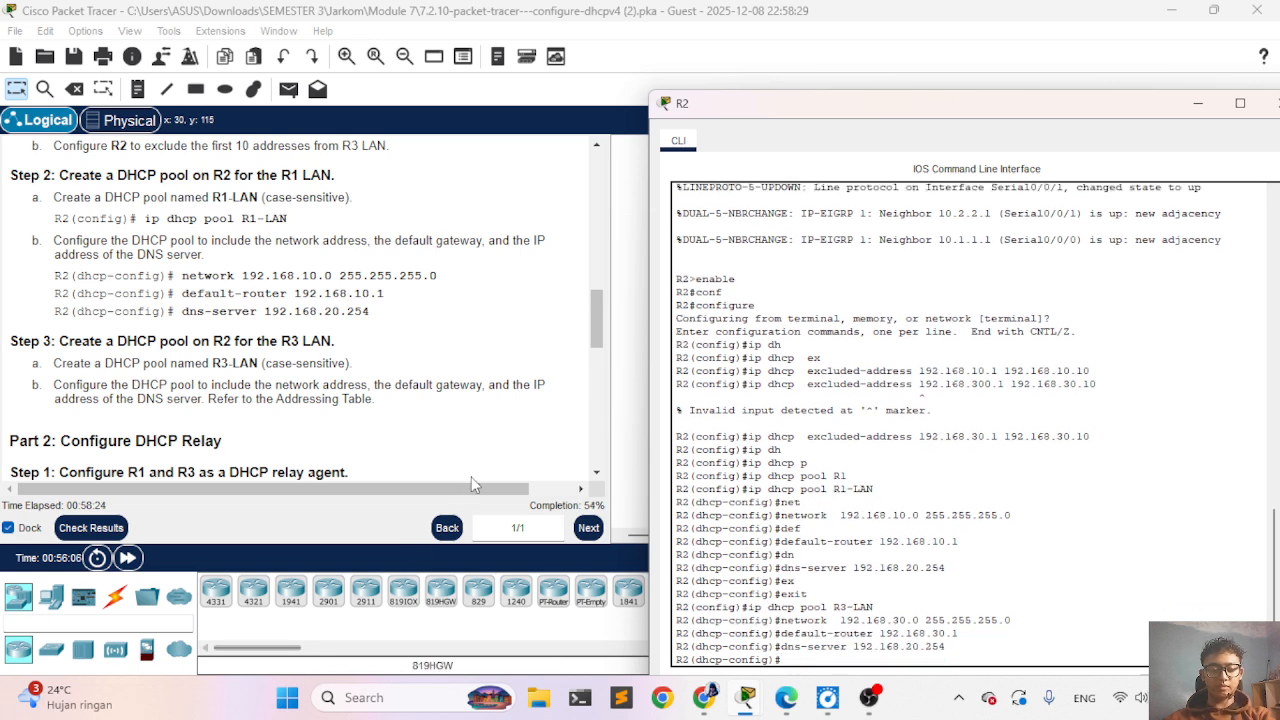
Step: Read the Part 2 DHCP relay instructions, minimize the R2 window and open router R1's command line
scroll(446, 462, down, 3)
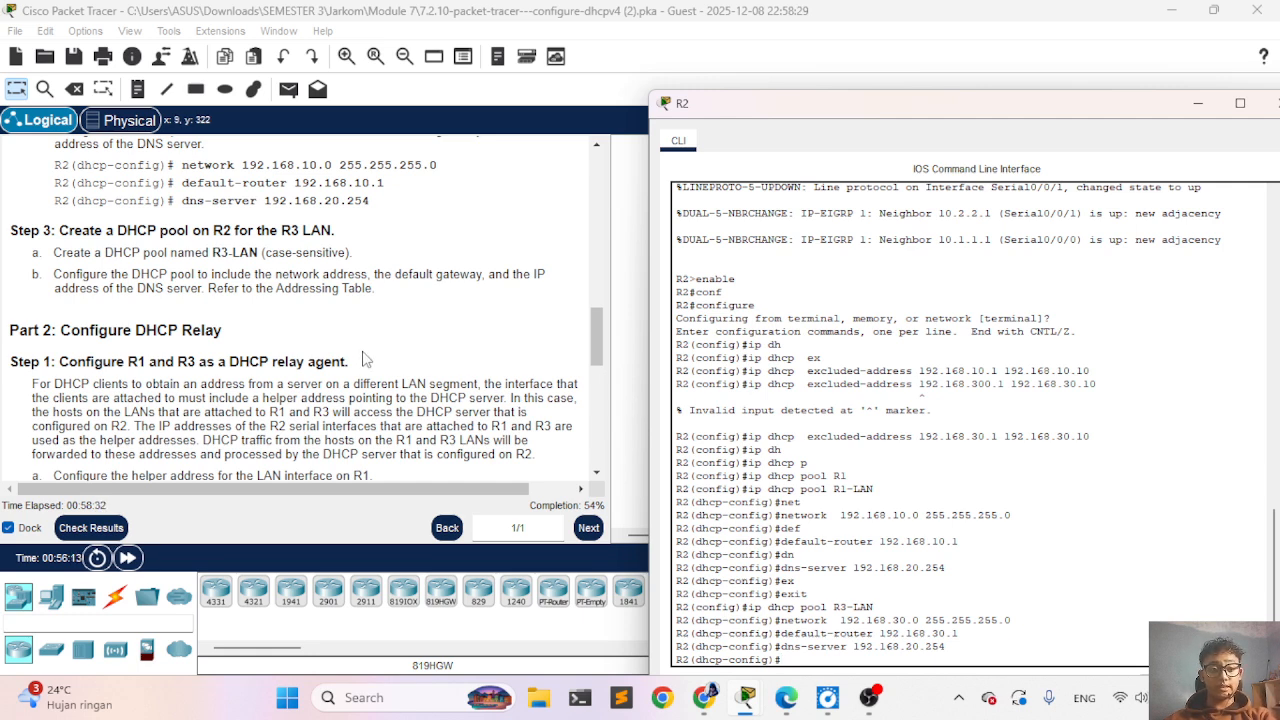
scroll(300, 363, down, 2)
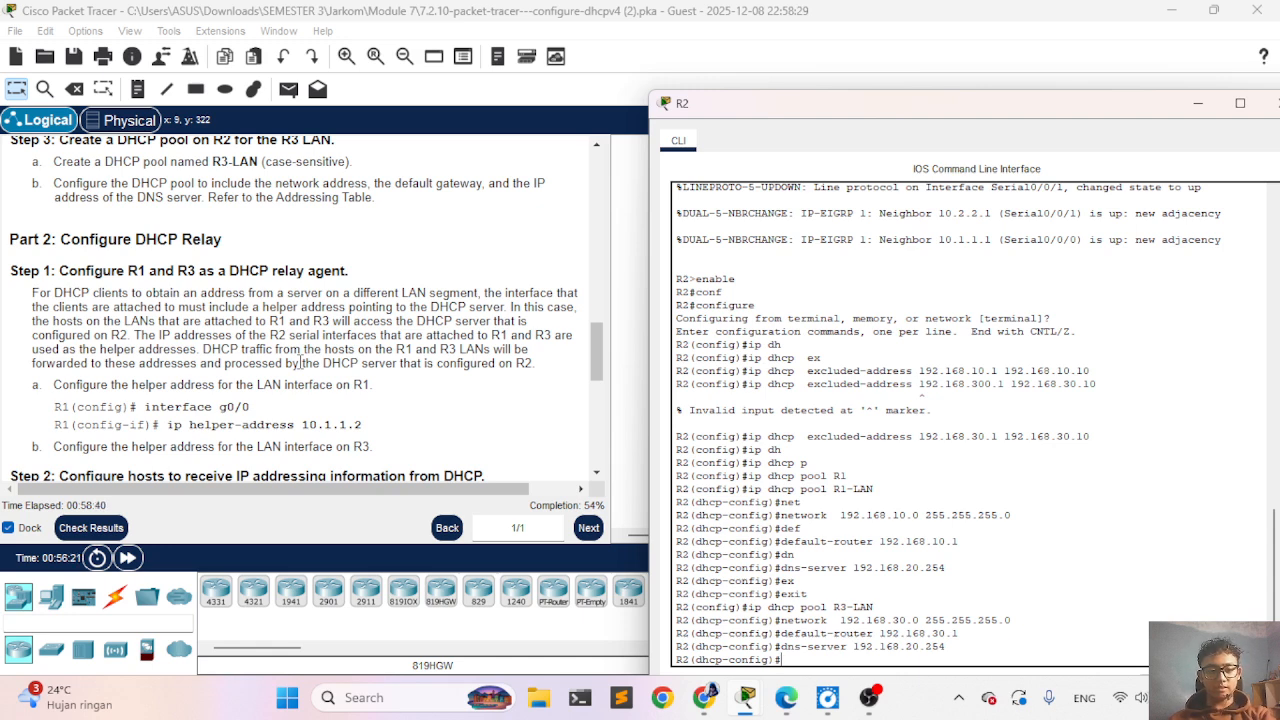
scroll(300, 363, down, 1)
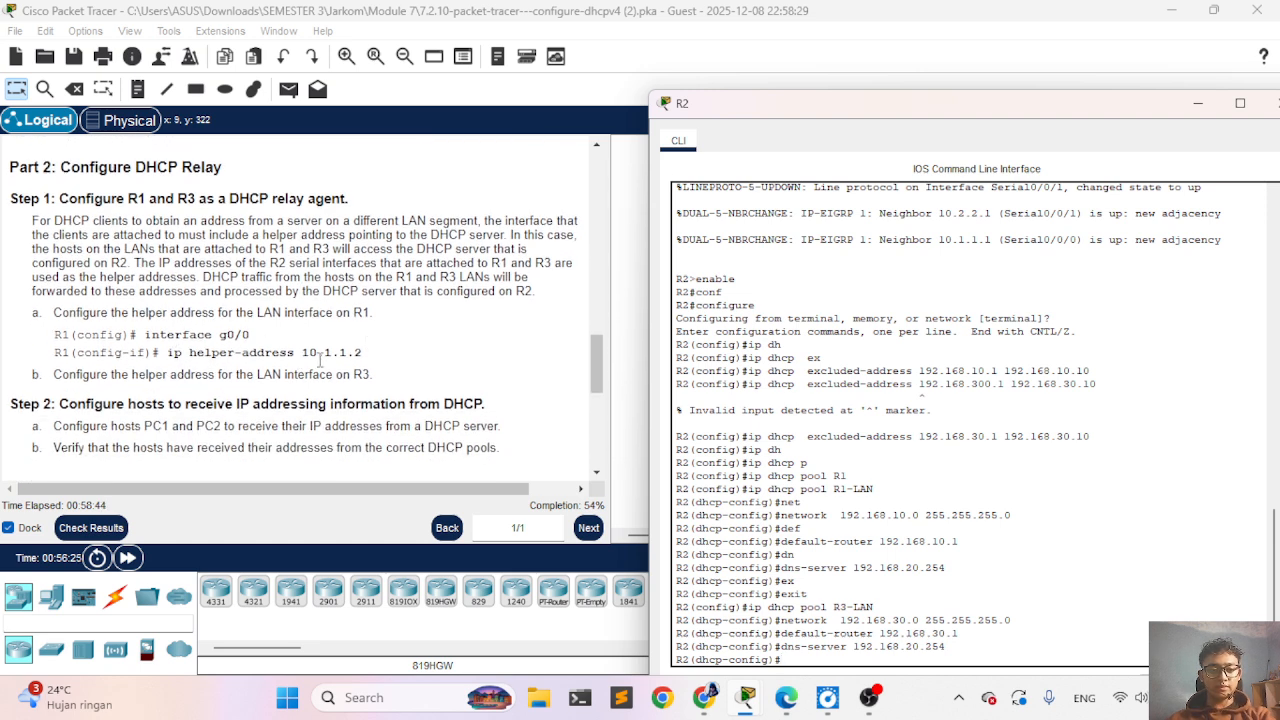
click(1198, 104)
click(828, 258)
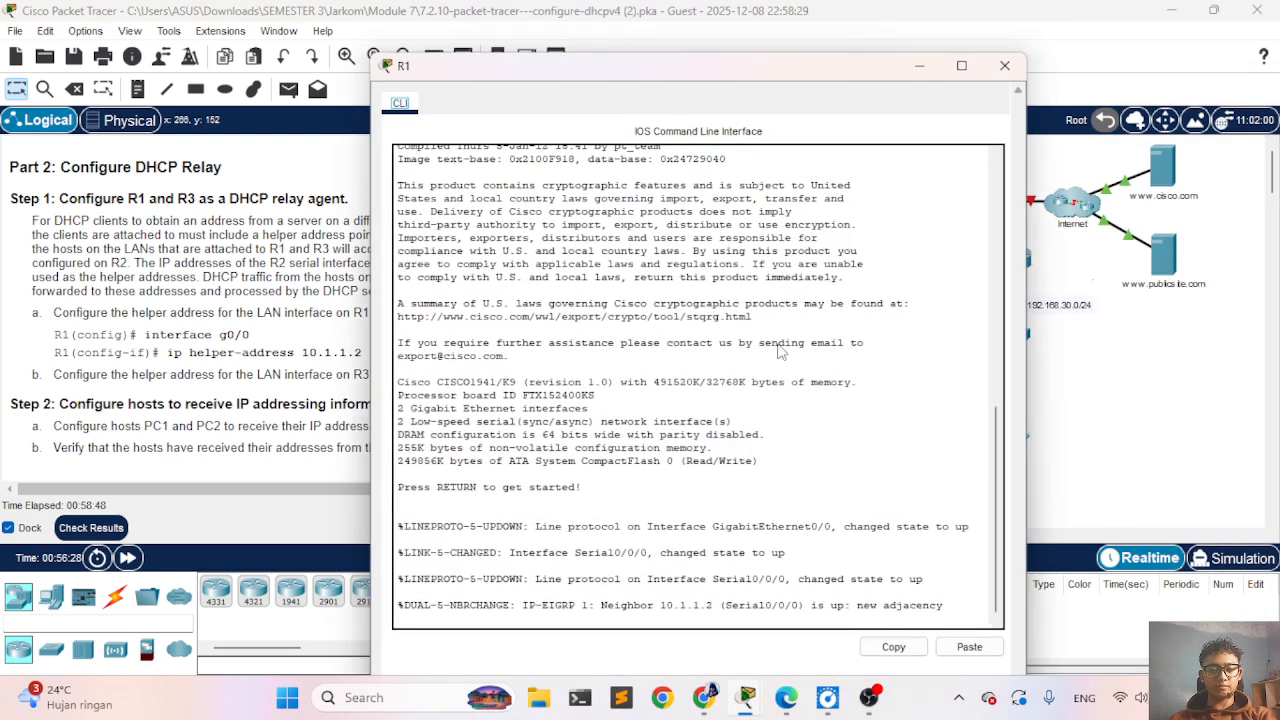
Step: Enter privileged EXEC mode and global configuration mode from the terminal on R1
key(Return)
text(enab)
key(Tab)
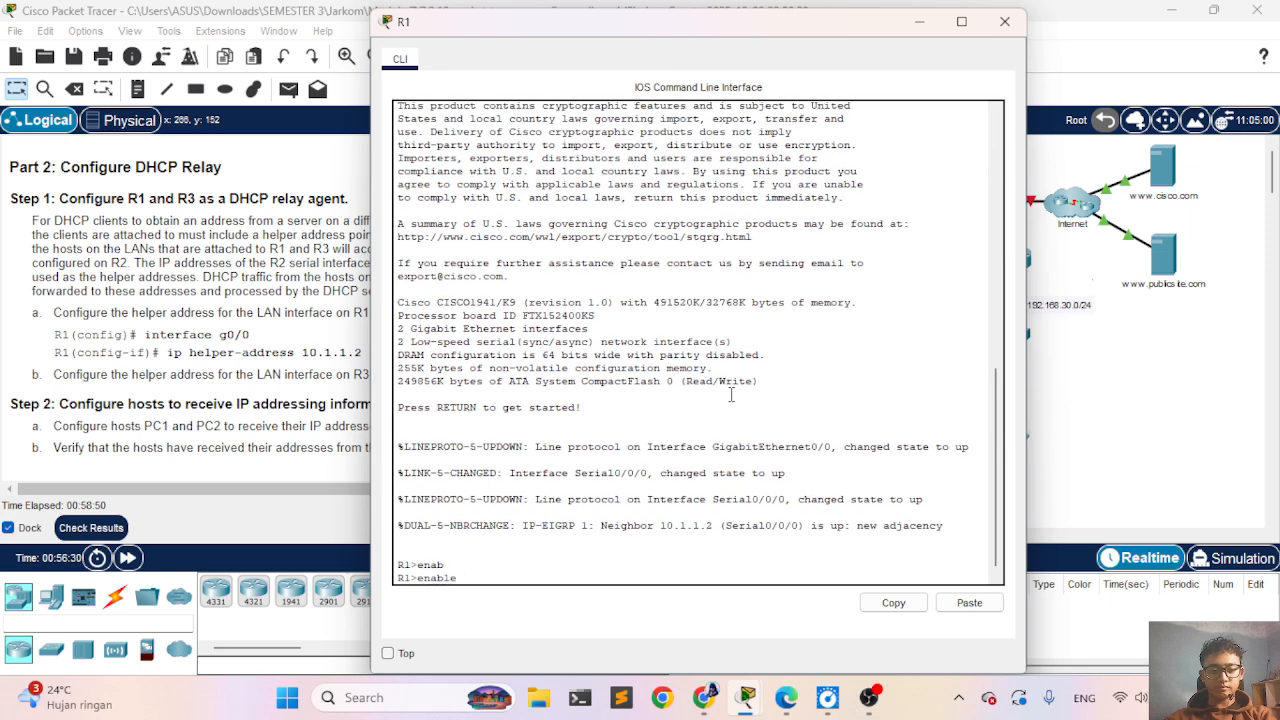
key(Return)
text(int)
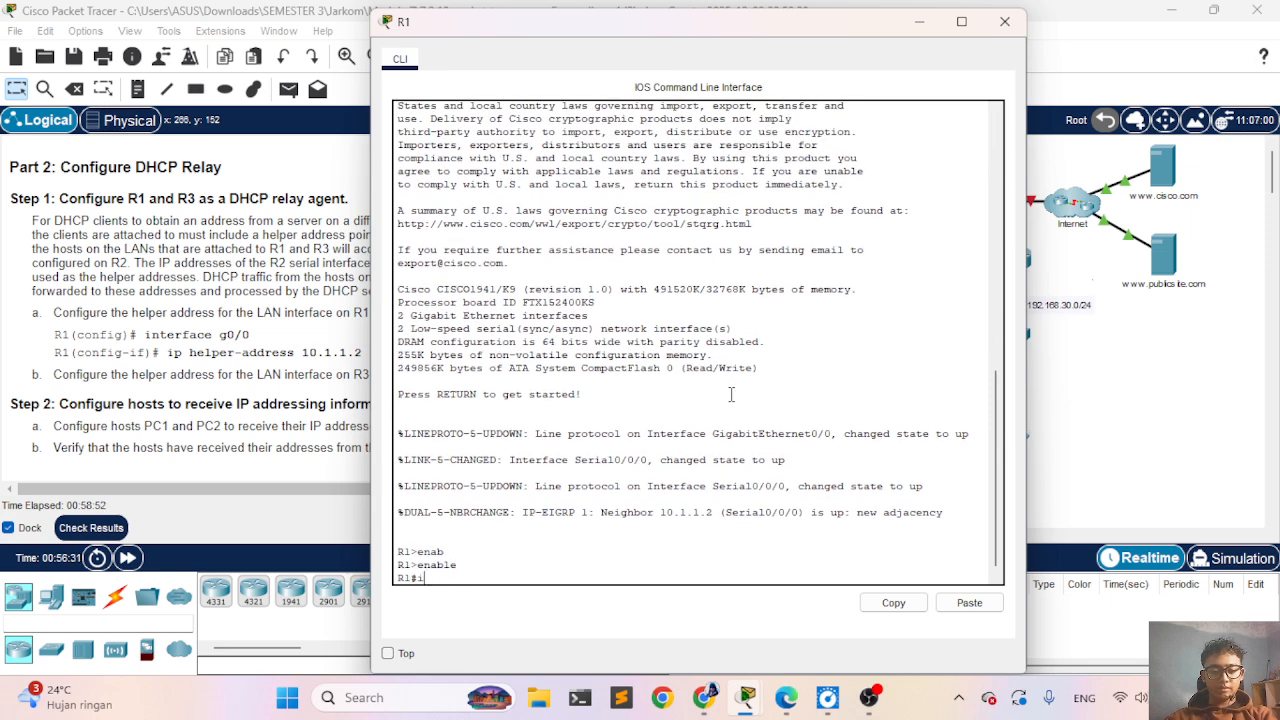
key(Tab)
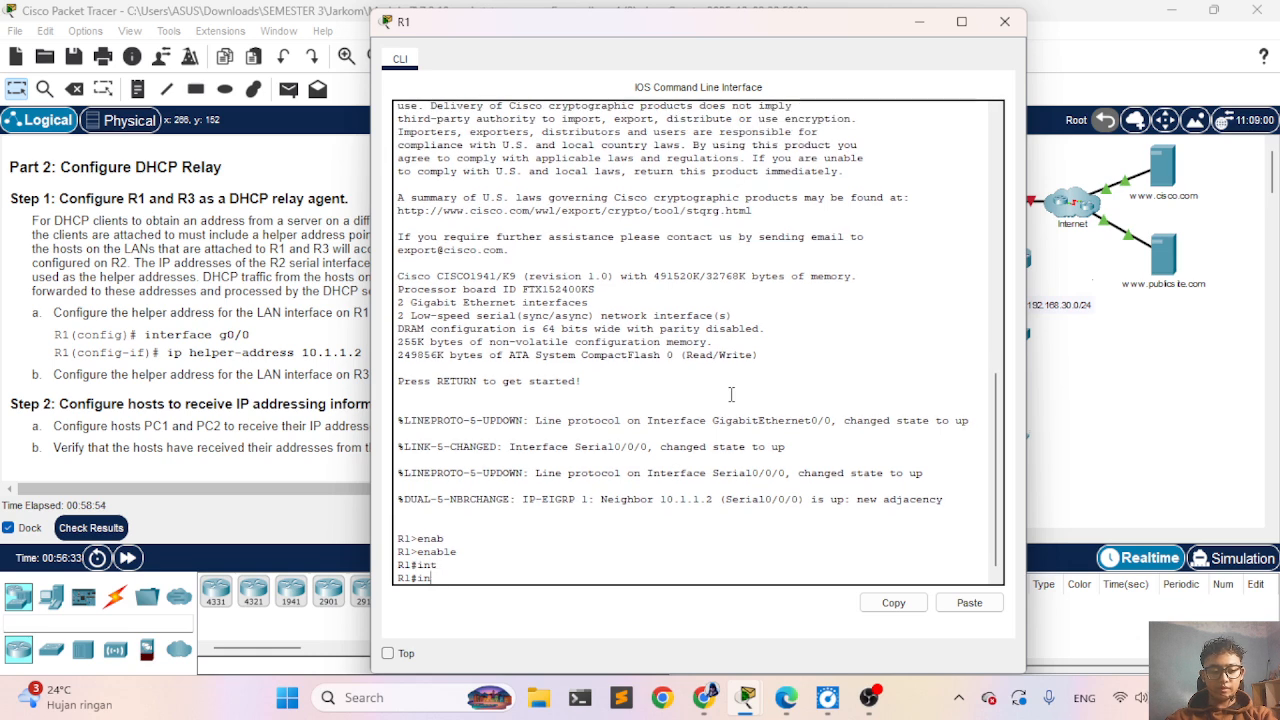
text(conf)
key(Tab)
key(Return)
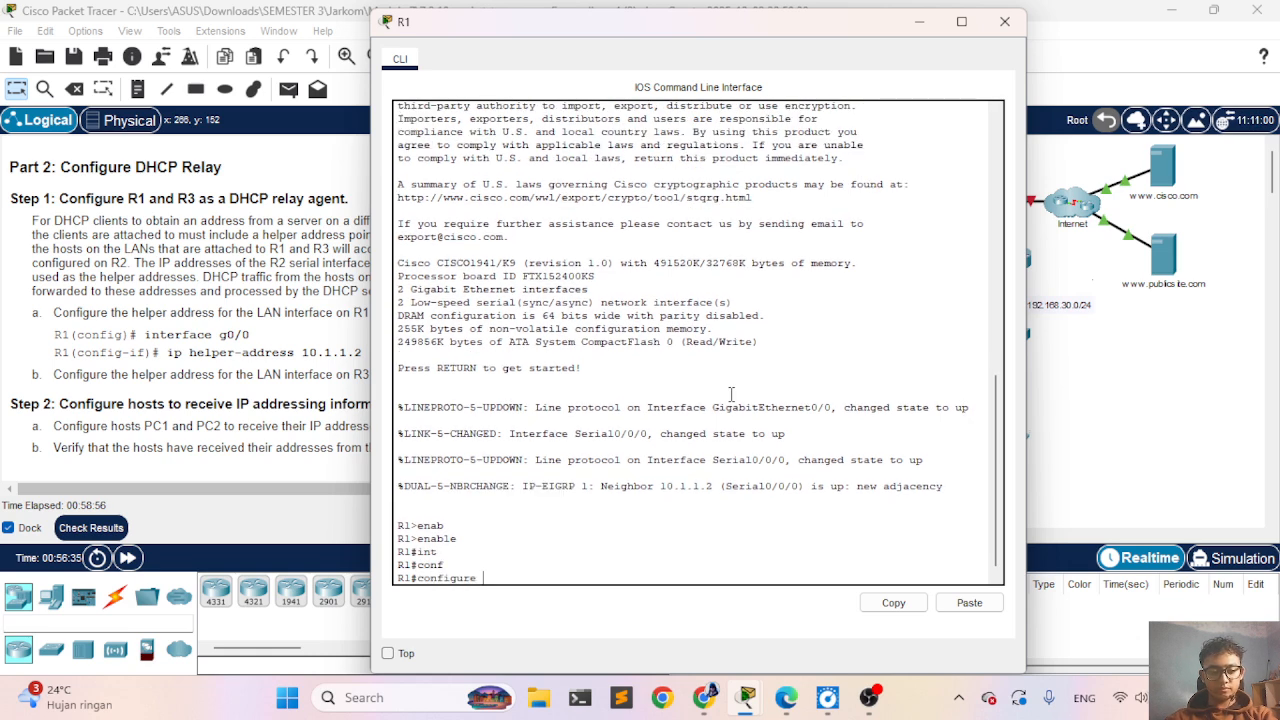
key(Return)
Step: Enter interface configuration mode for gigabitEthernet 0/0 on R1
text(int)
key(Tab)
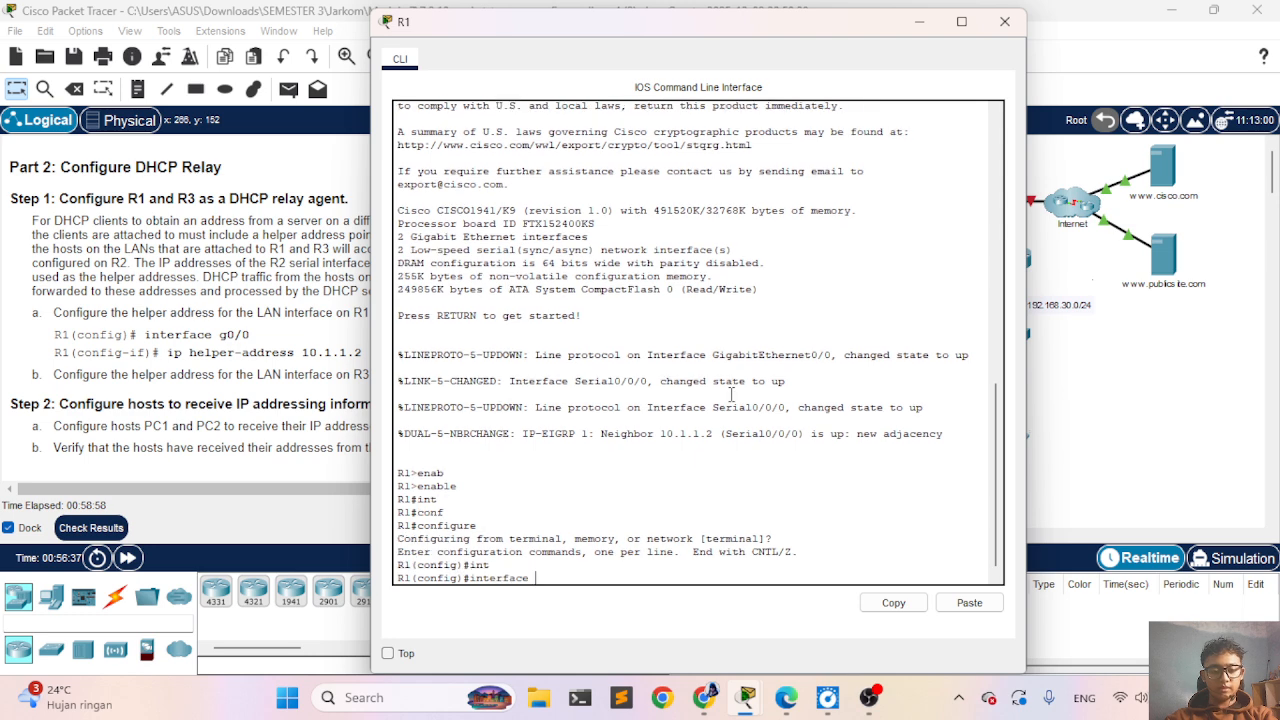
text(g)
key(Tab)
text(0/)
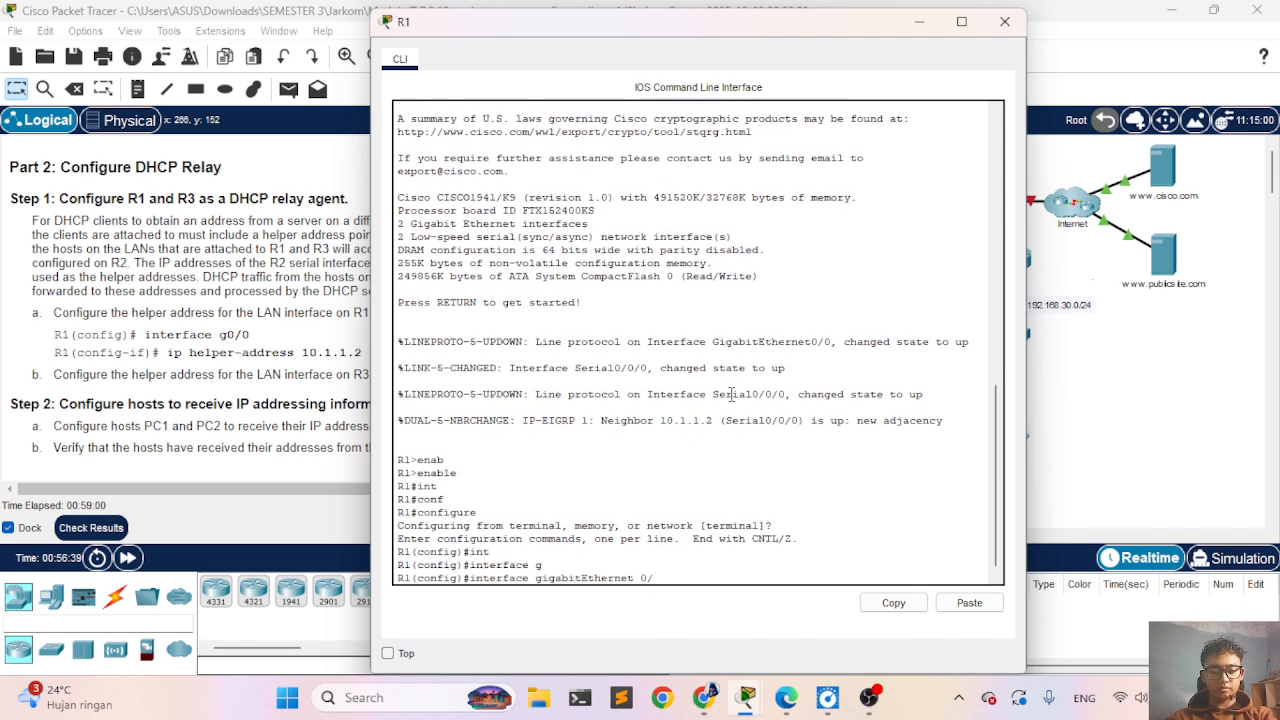
text(0)
key(Return)
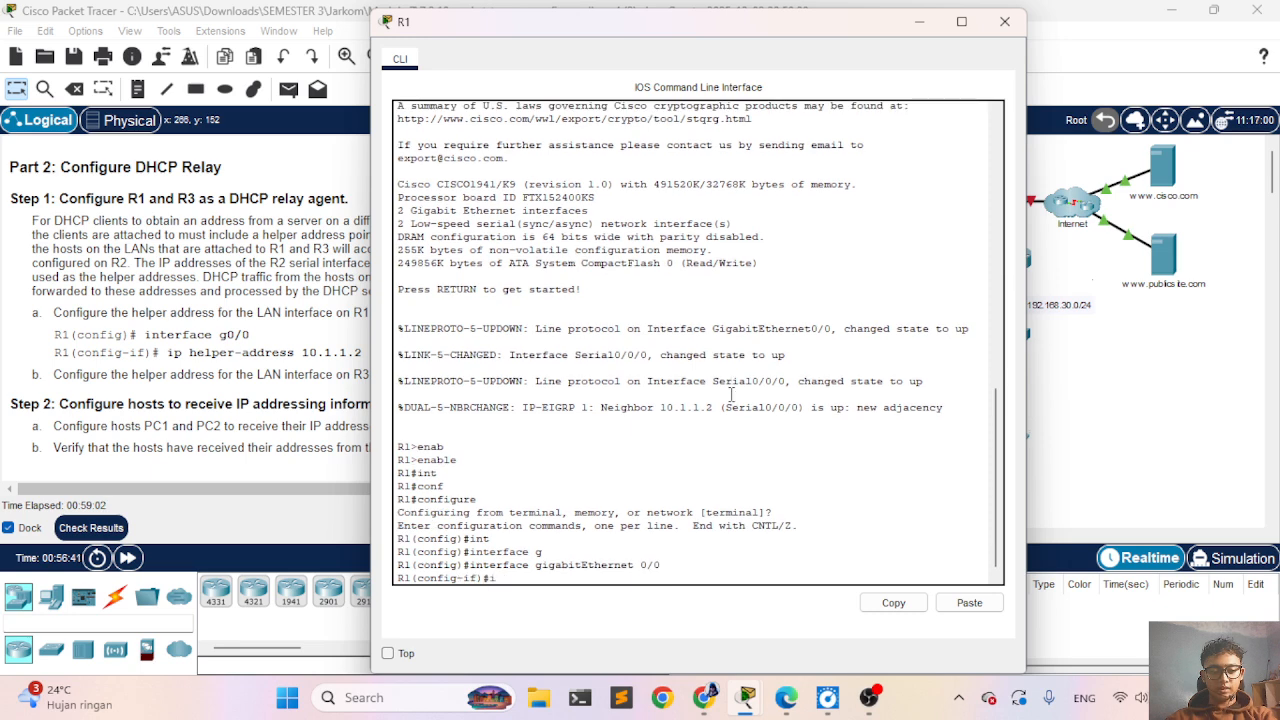
Step: Set the helper address 10.1.1.2 on R1's gigabitEthernet 0/0 interface with the ip helper-address command
text(ip h)
key(Tab)
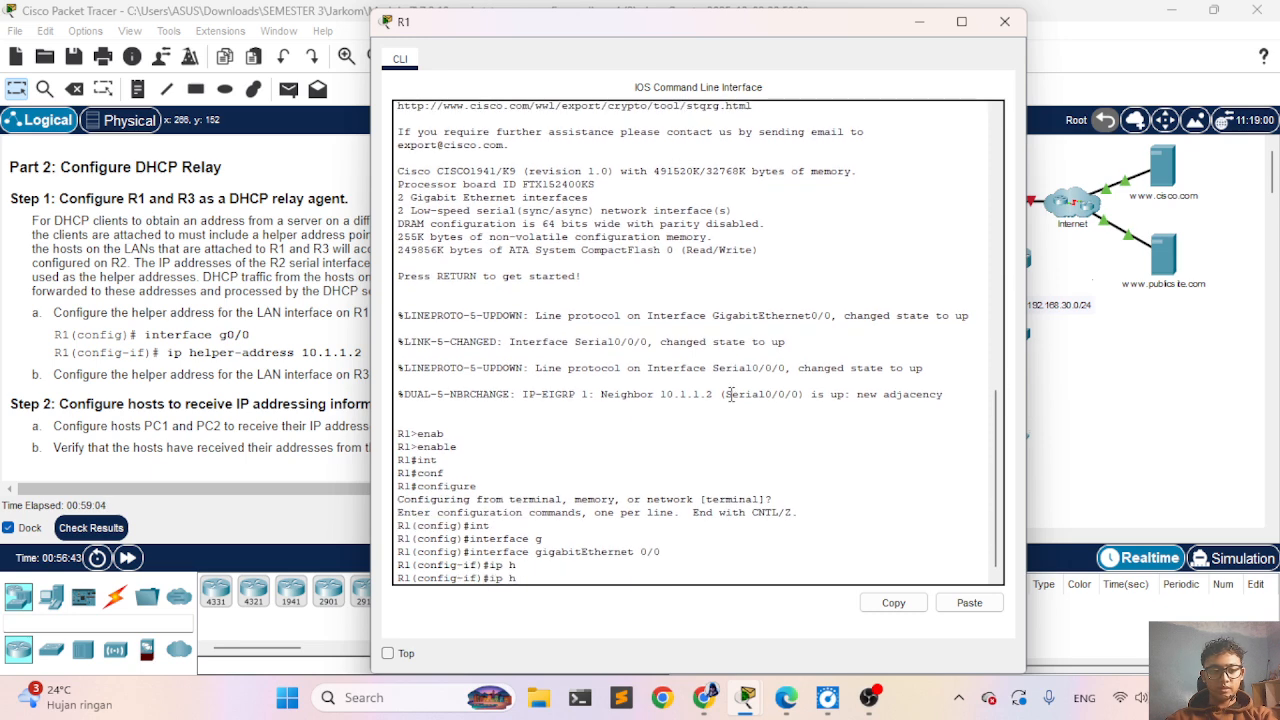
text(e)
key(Tab)
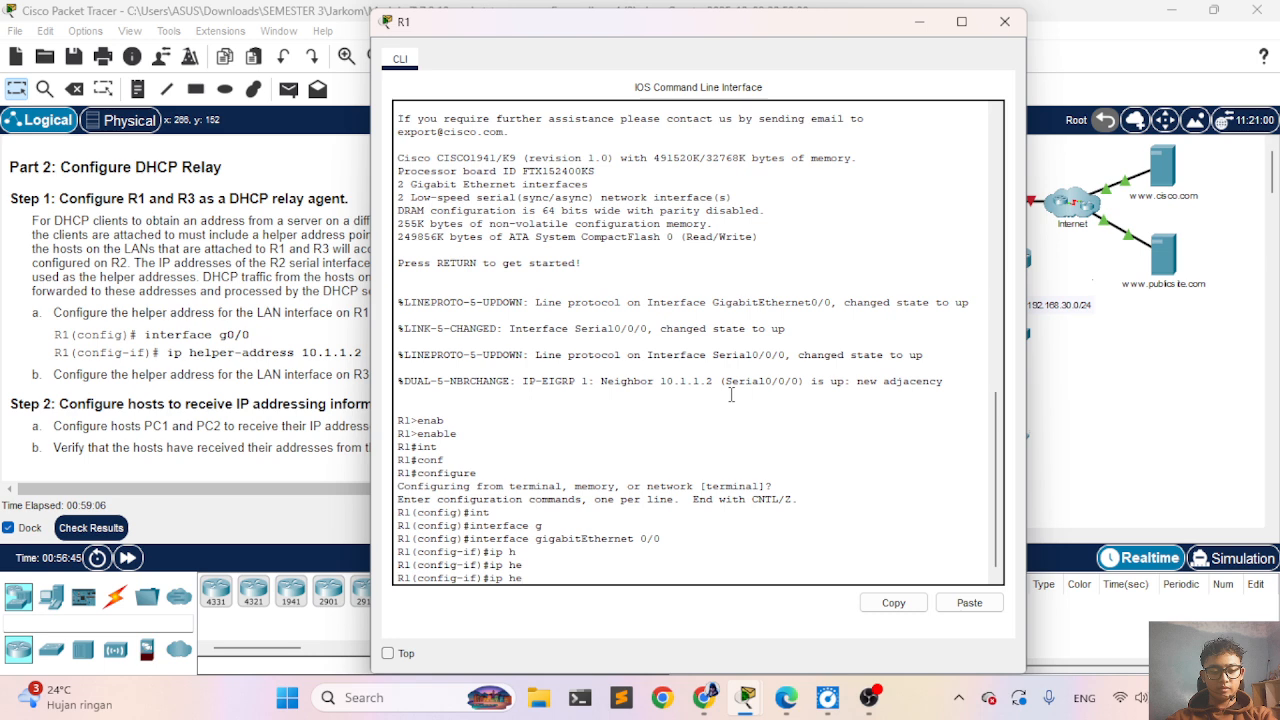
text(lpe)
key(Tab)
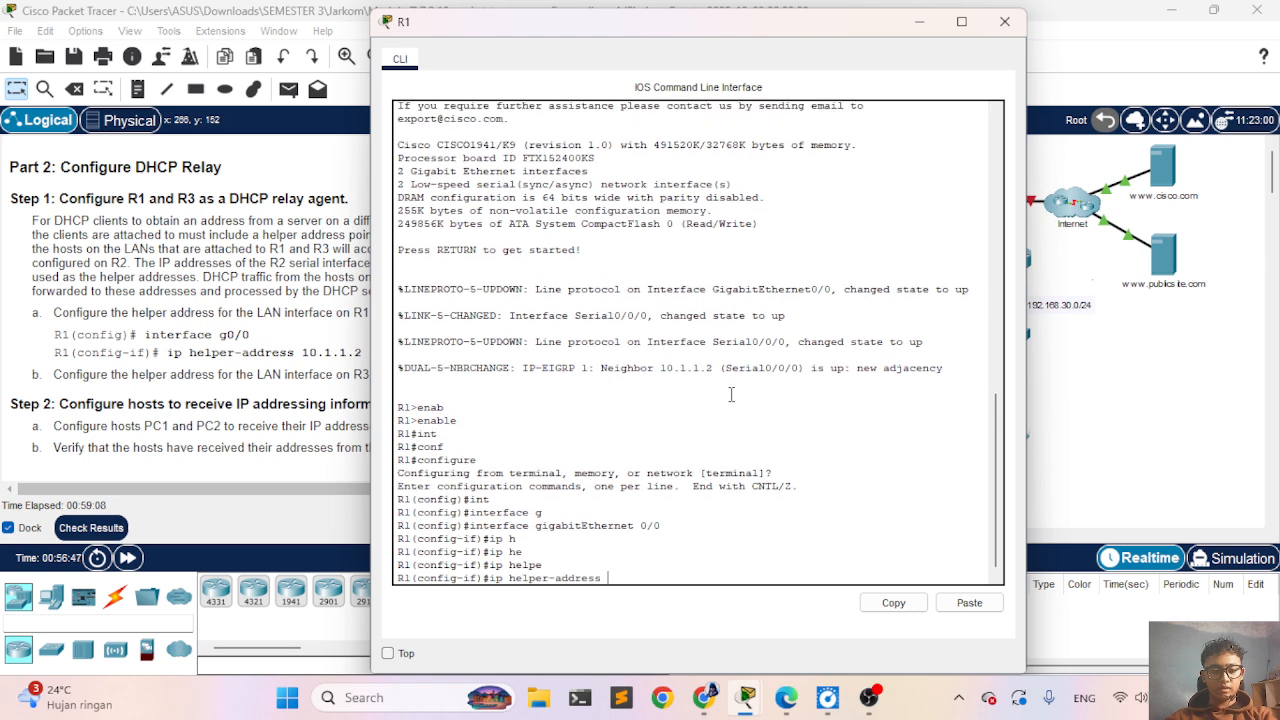
text(10.1.1)
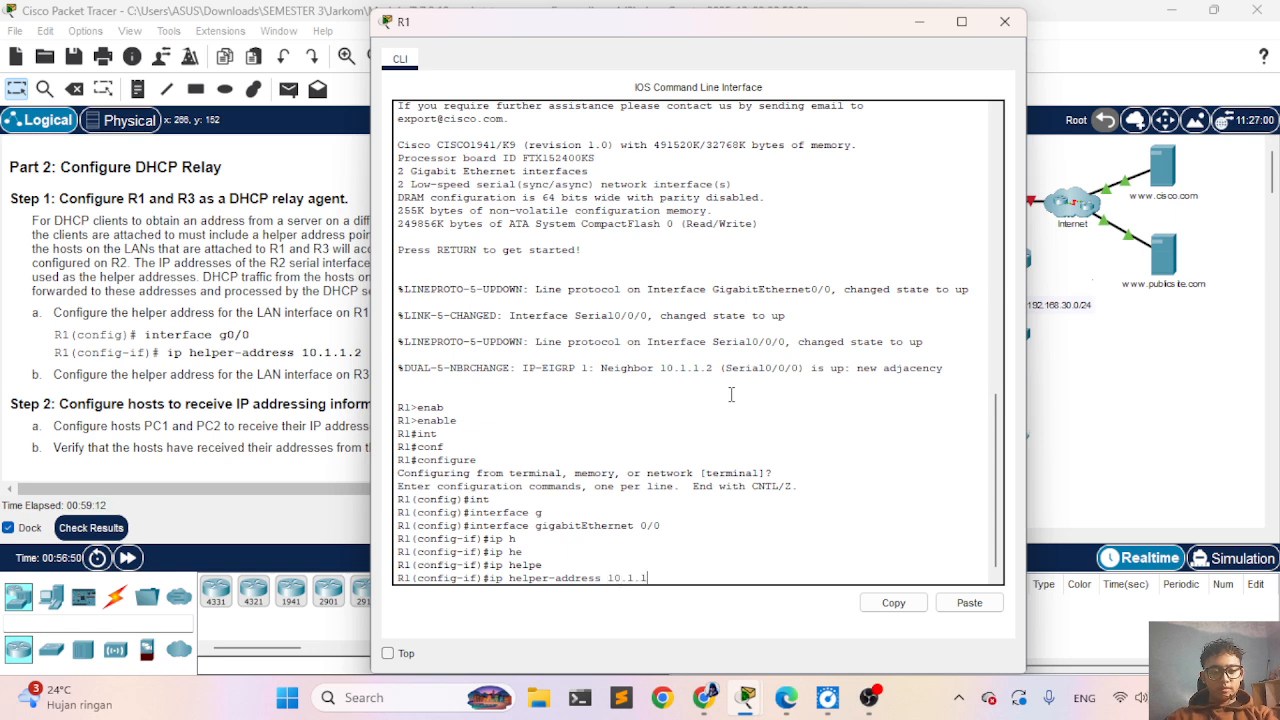
text(.2)
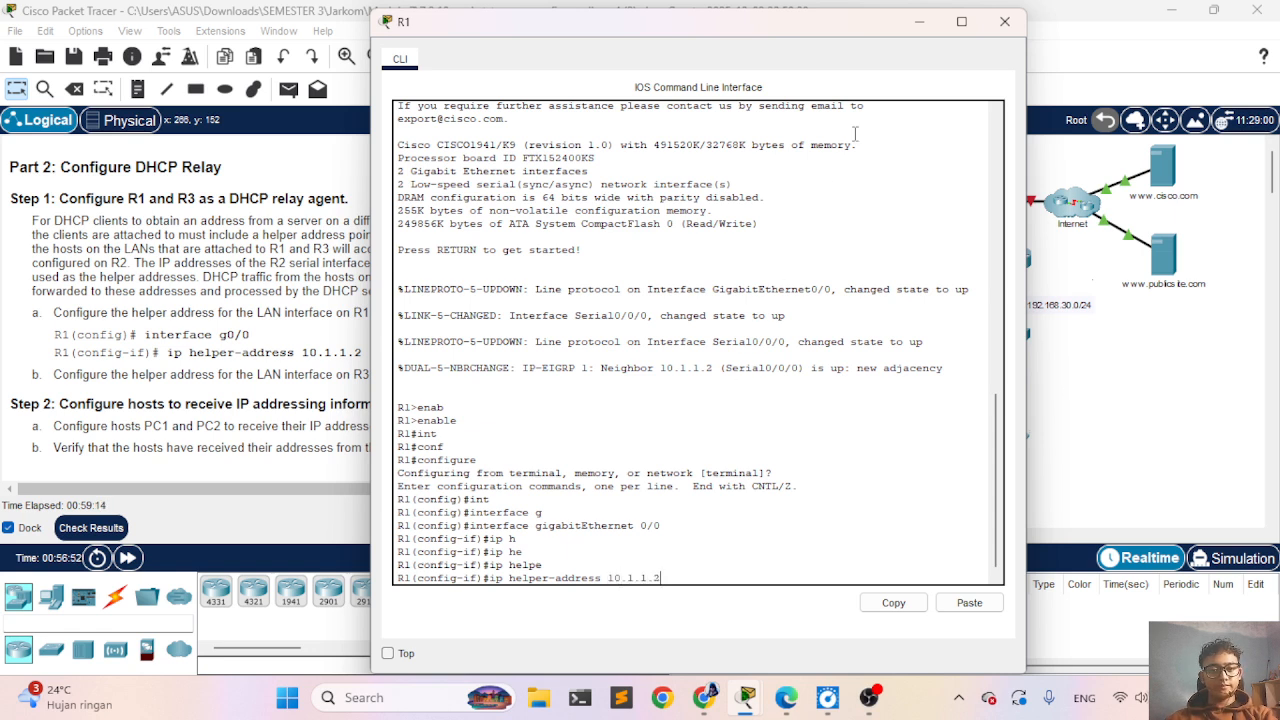
drag(822, 24, 951, 50)
key(Return)
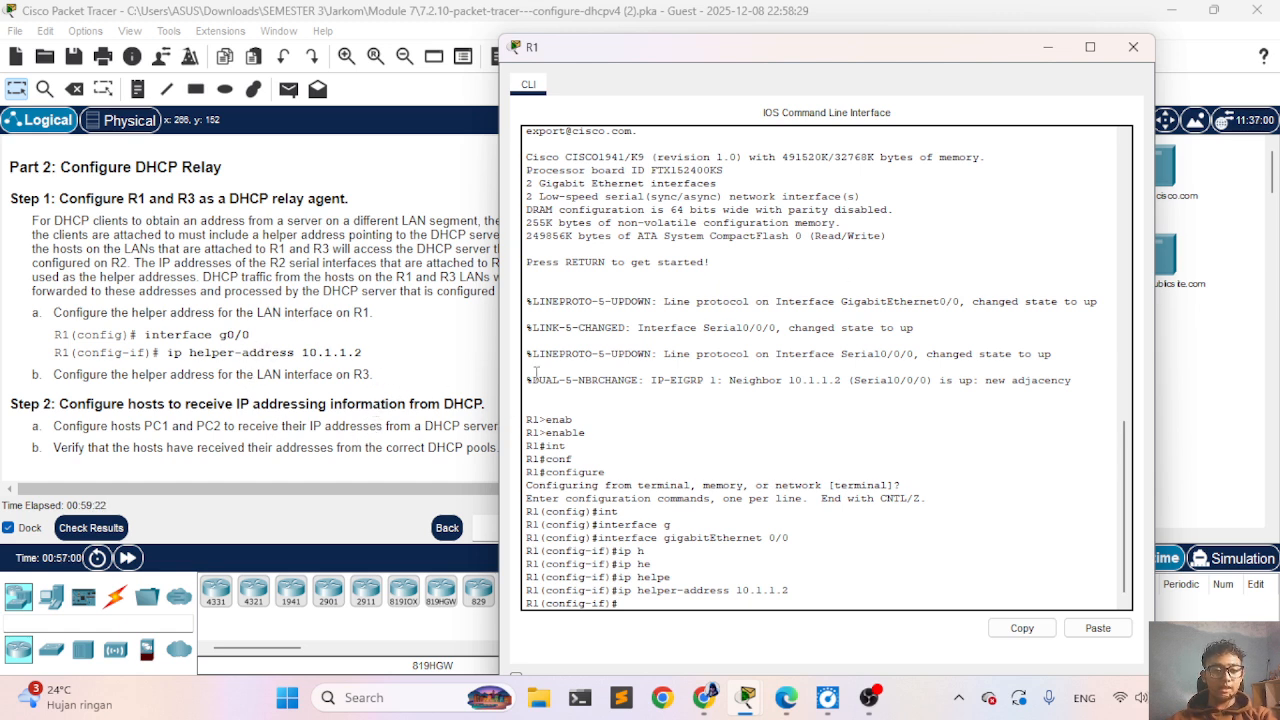
Step: Open router R3's command line from the topology and enter privileged EXEC mode
click(1187, 360)
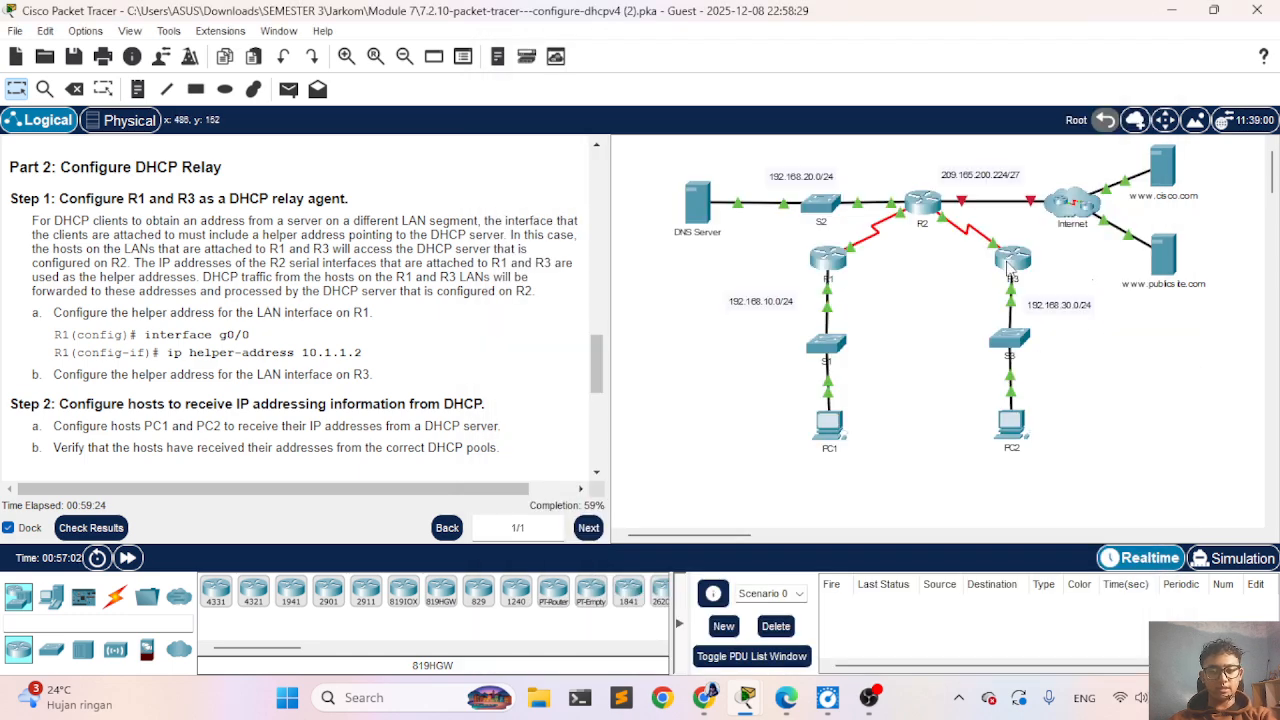
click(1011, 262)
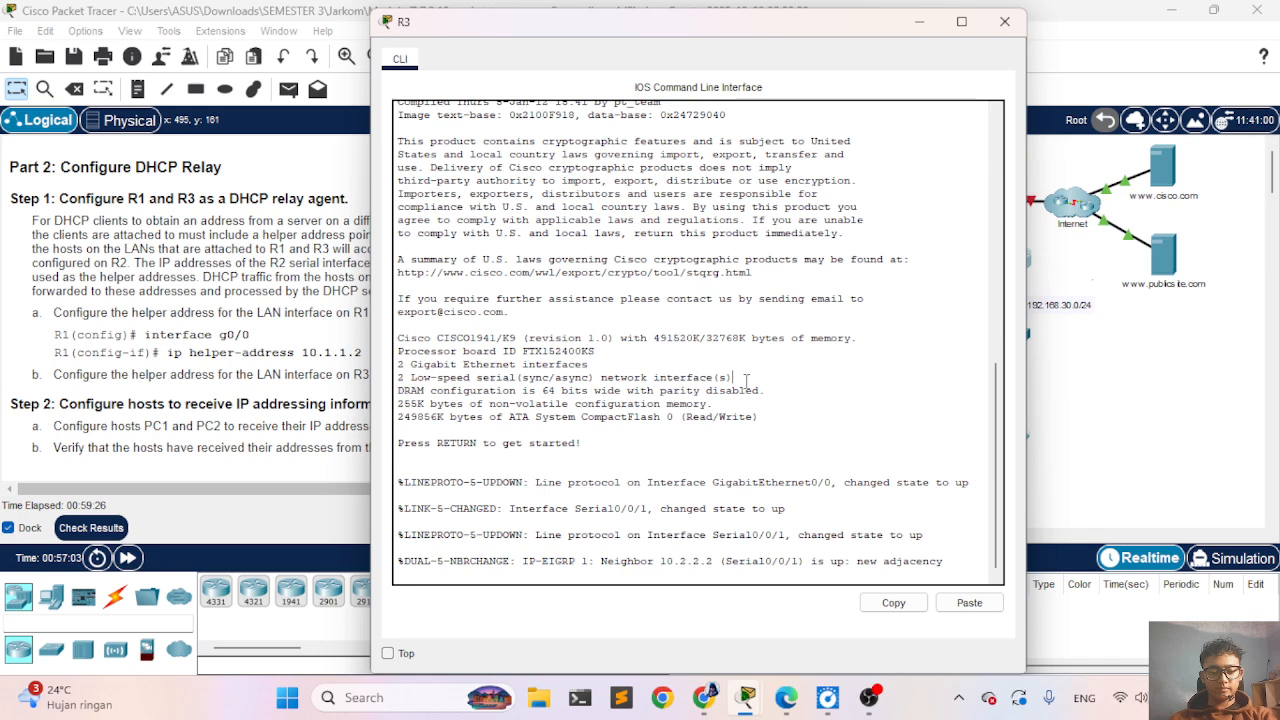
key(Return)
text(enab)
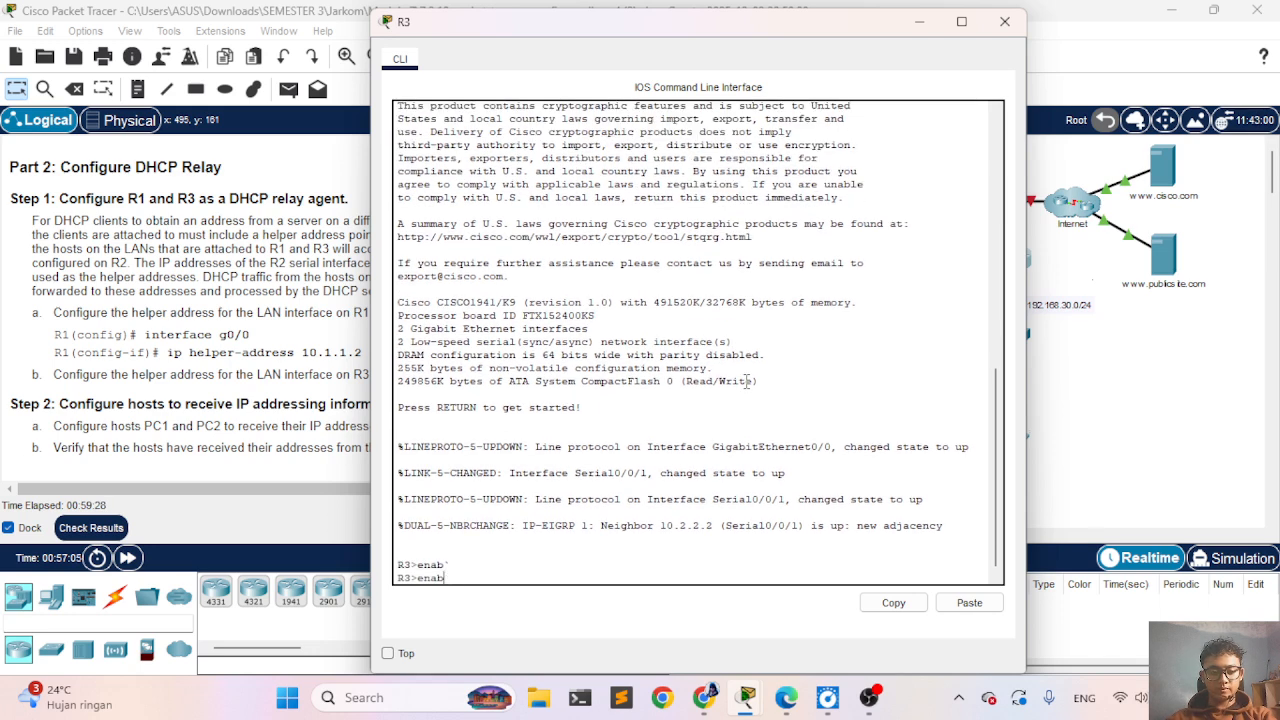
text(b)
key(Tab)
key(Return)
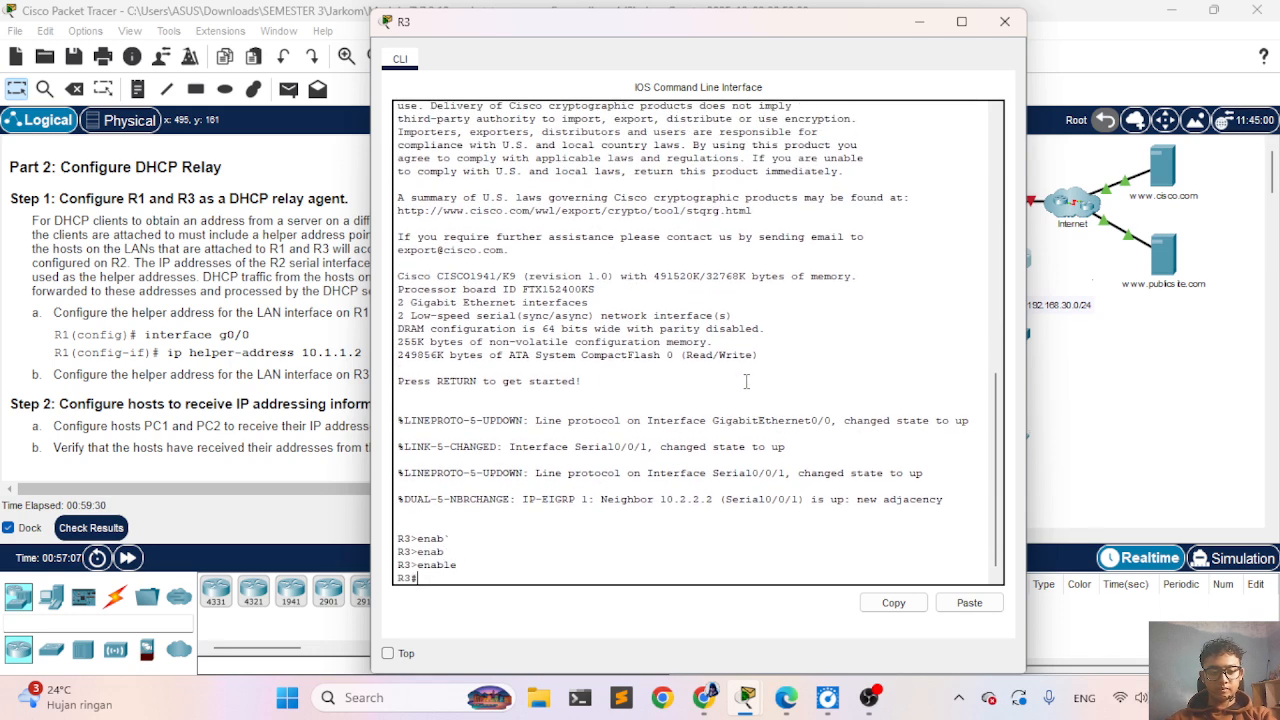
Step: Enter global configuration mode from the terminal on R3
text(comf)
key(Return)
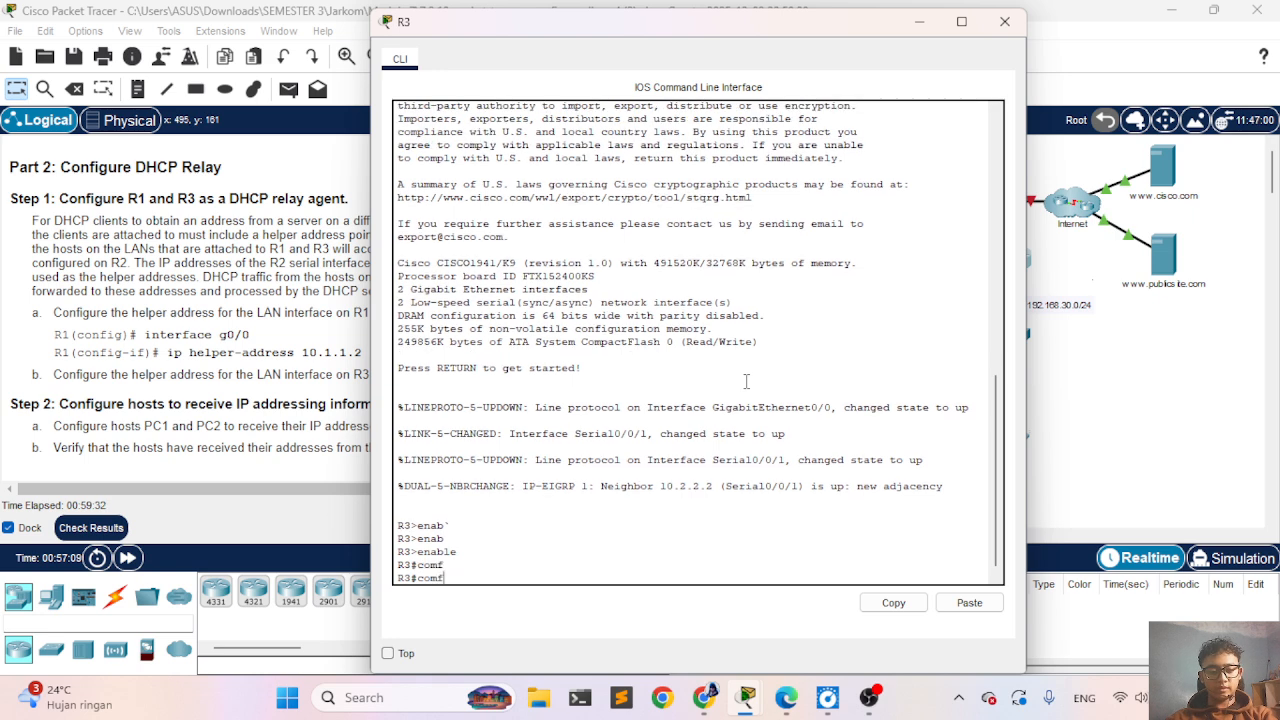
text(con)
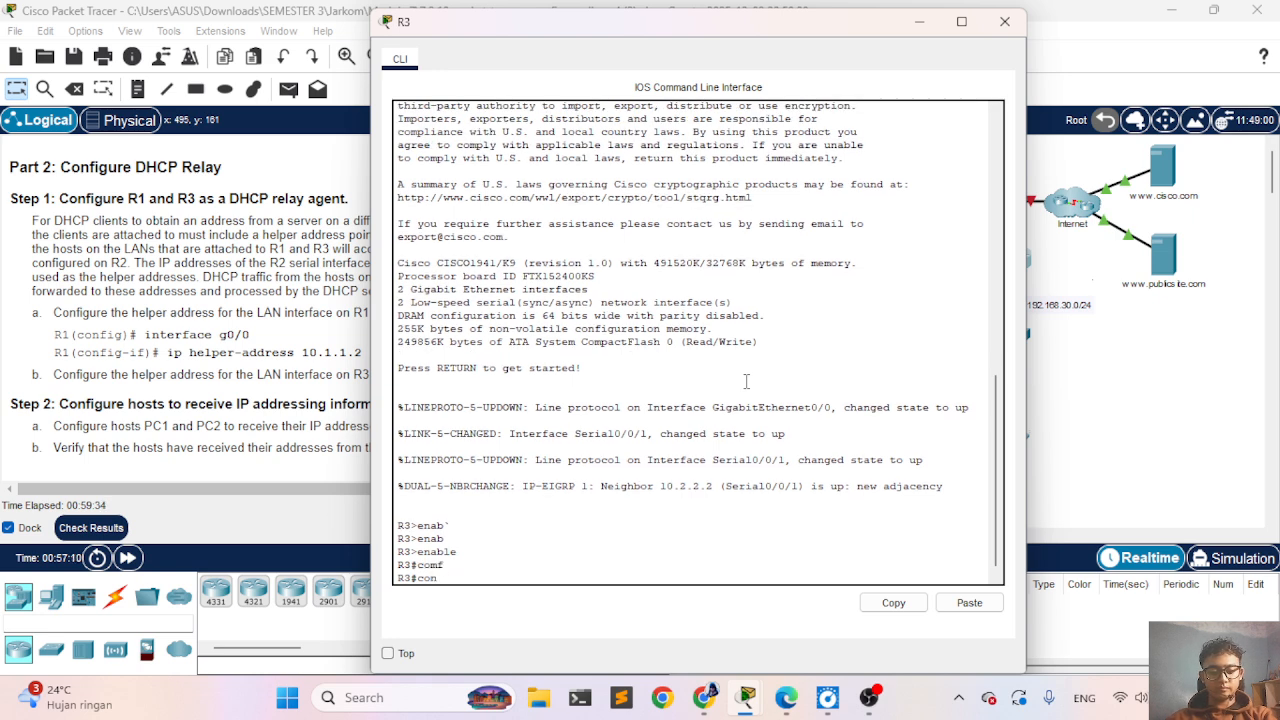
text(f)
key(Tab)
key(Return)
key(Return)
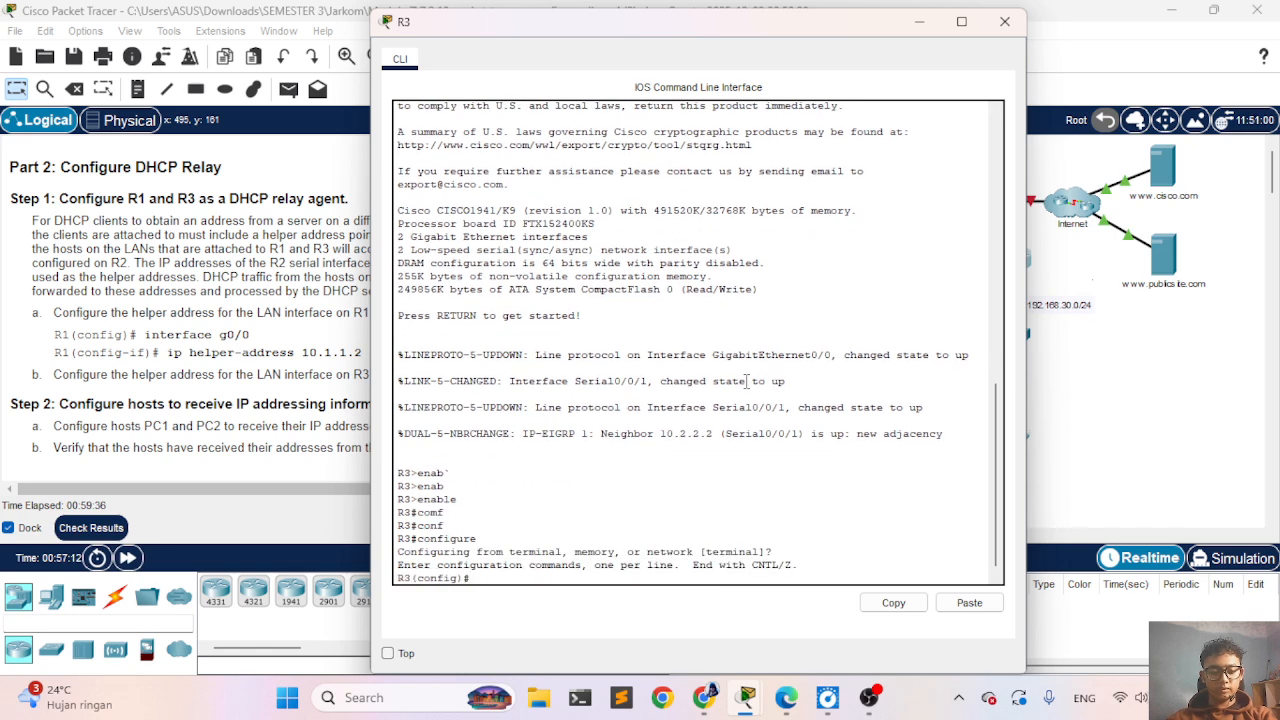
Step: Enter interface configuration mode for gigabitEthernet 0/0 on R3
text(in)
key(Tab)
text(g)
key(Tab)
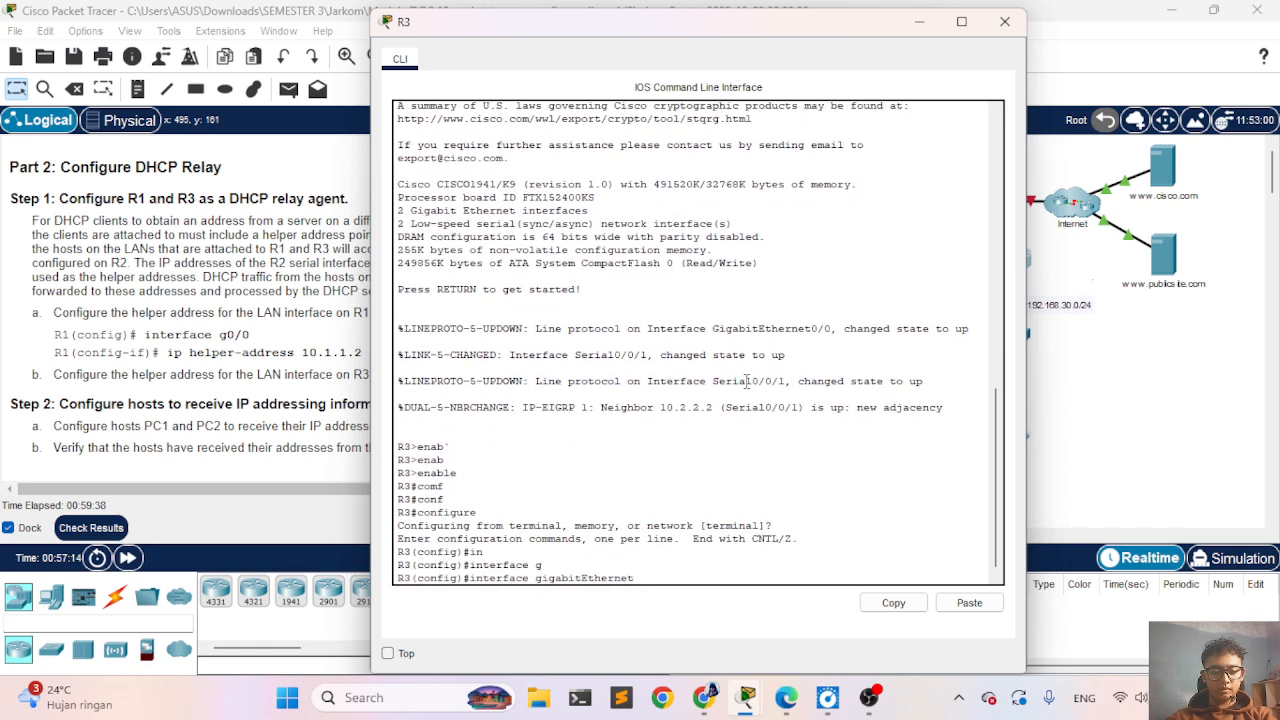
text(0/0)
key(Return)
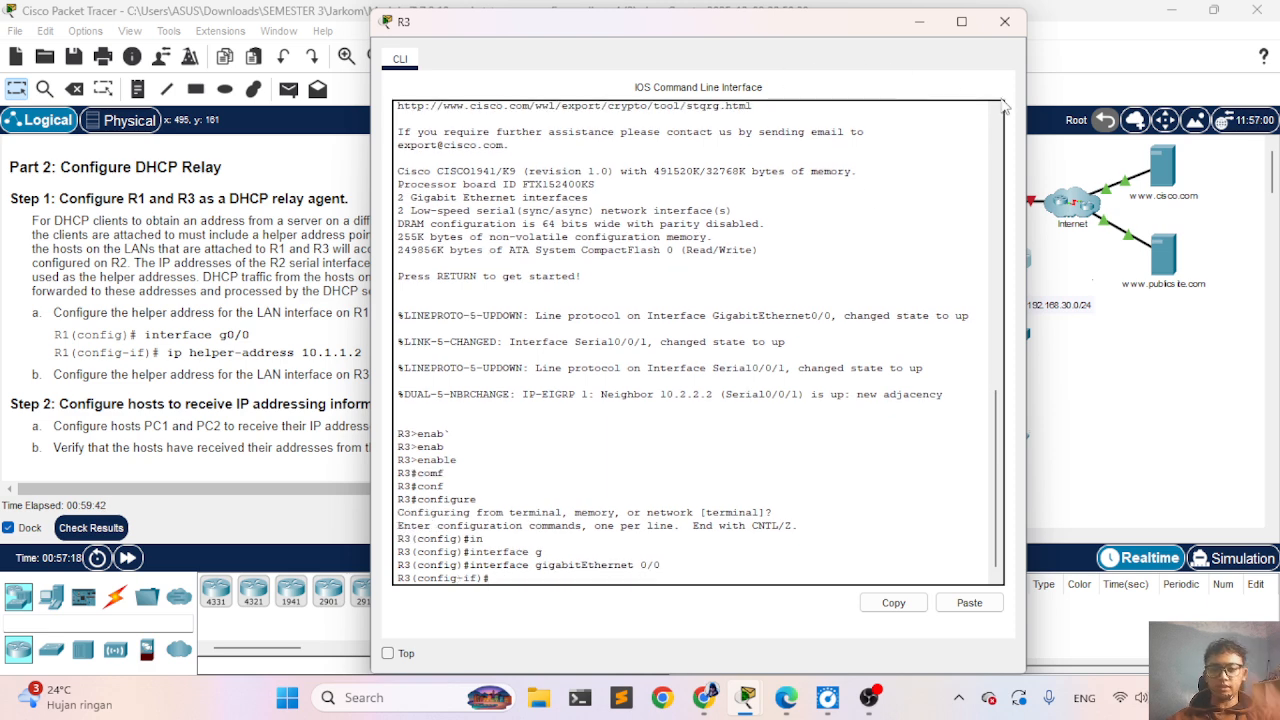
Step: Set the helper address 10.1.1.2 on R3's gigabitEthernet 0/0 interface, keeping the activity instructions in view
drag(766, 30, 1068, 84)
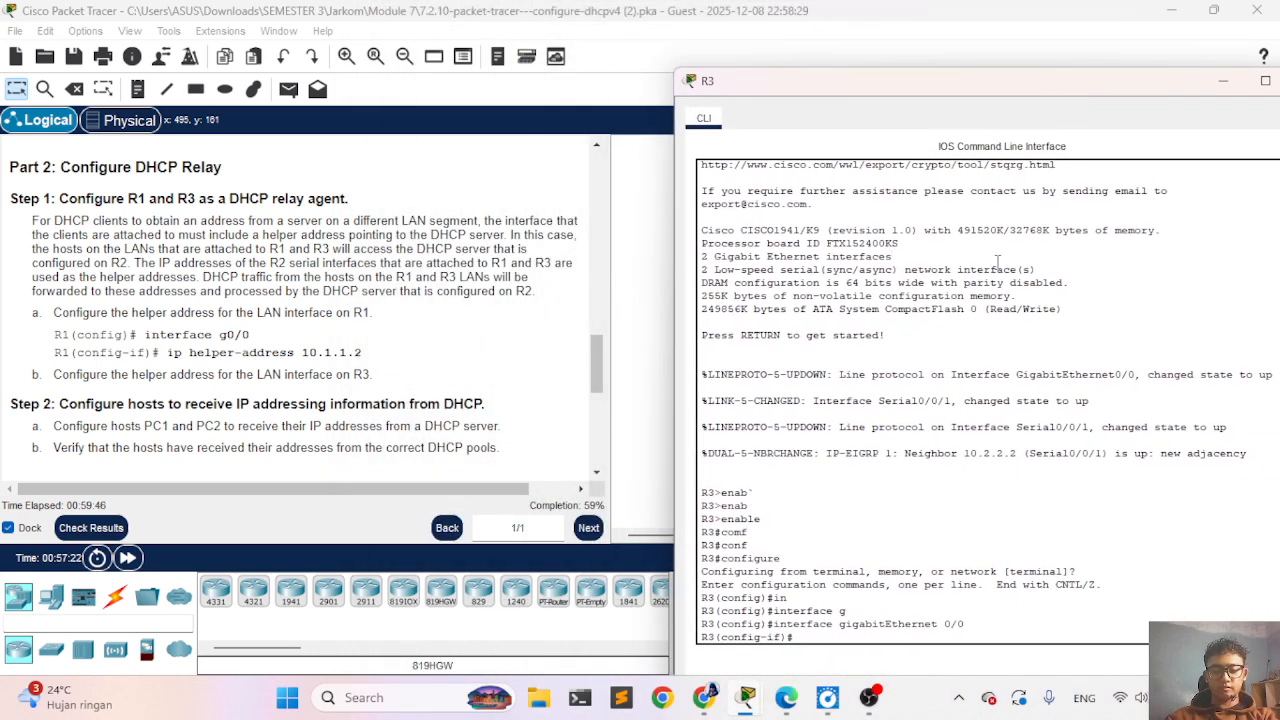
text(ip hel)
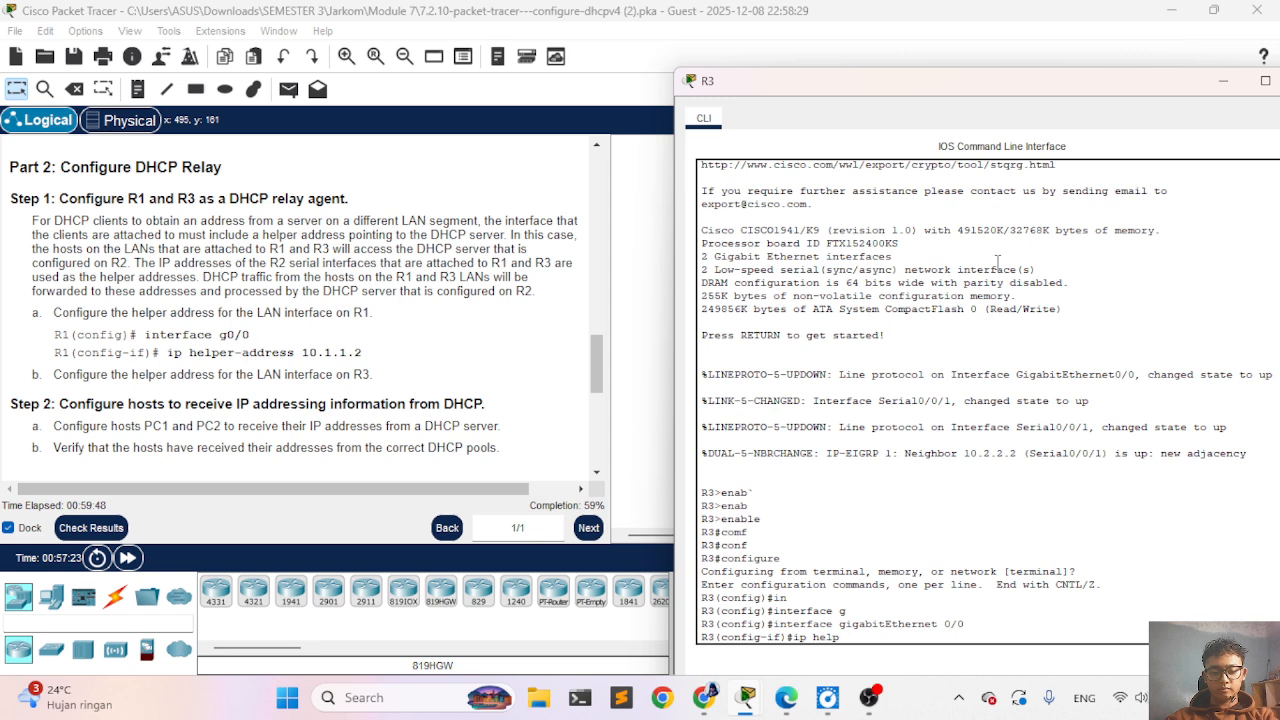
text(p)
key(Tab)
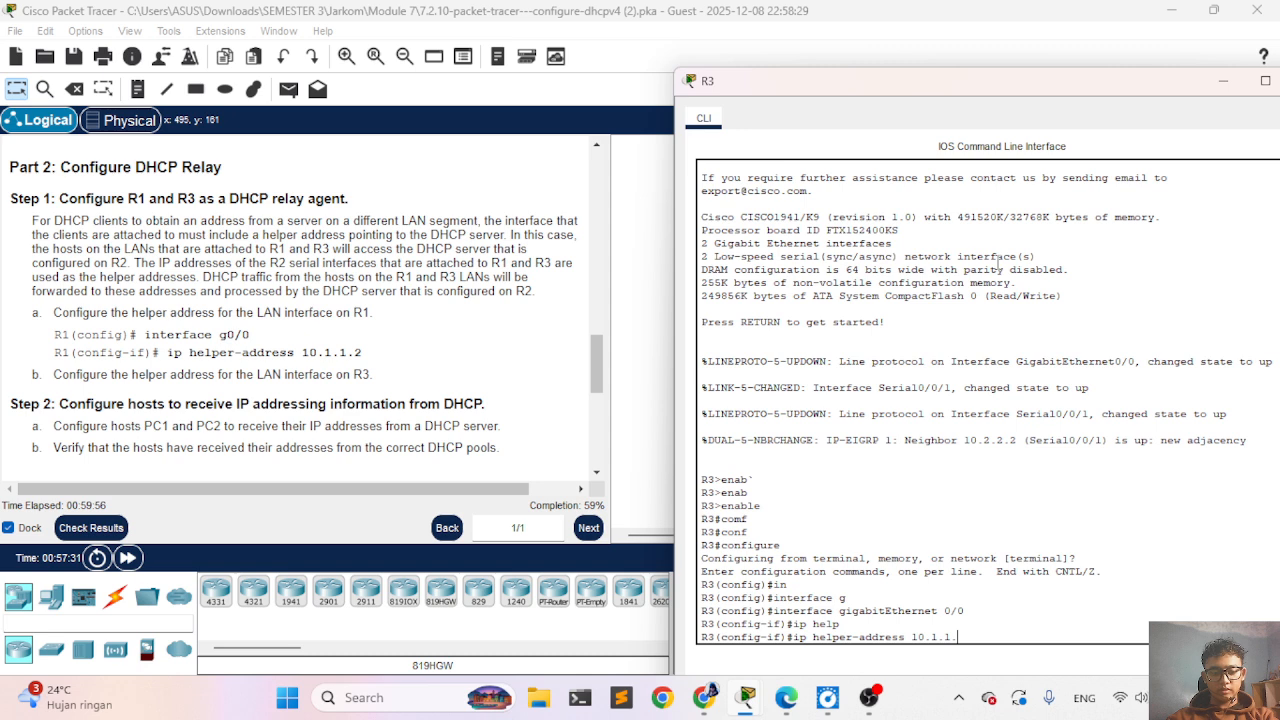
key(Return)
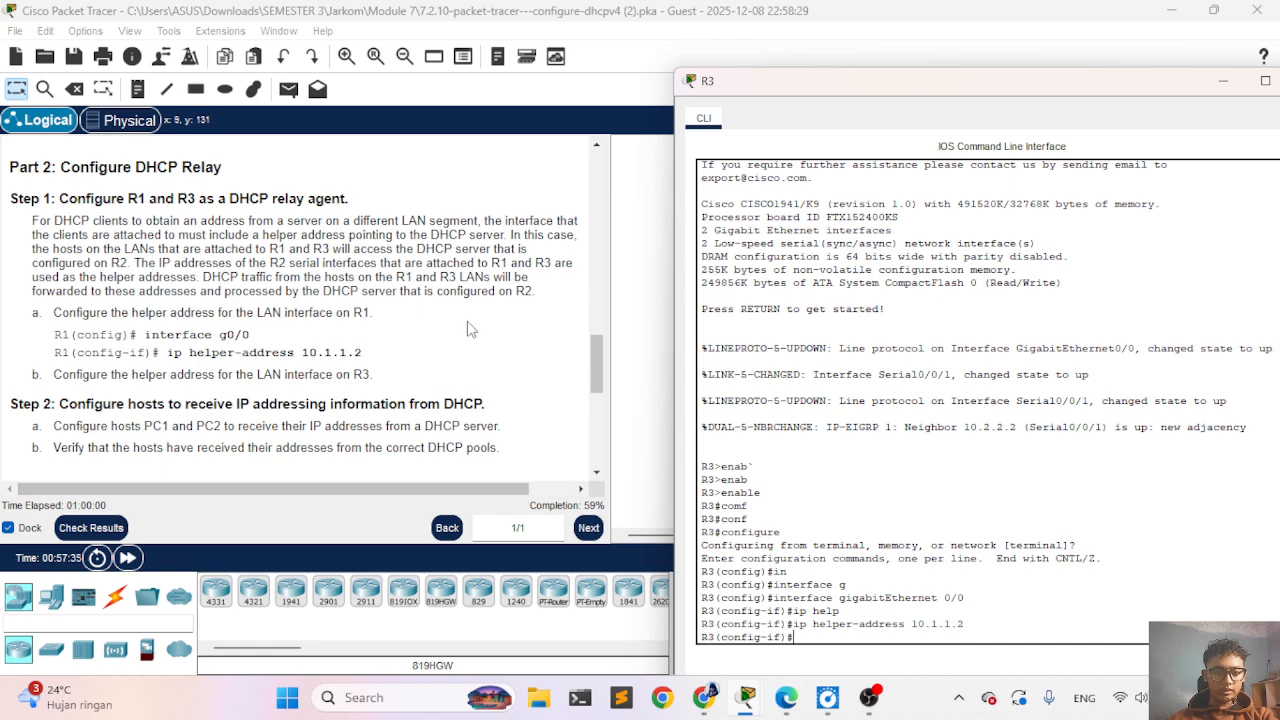
Step: Review the Addressing Table and reread the instructions on the DHCP pools, DHCP relay, host addressing and the router as DHCP client
scroll(471, 329, up, 10)
scroll(471, 329, up, 5)
scroll(471, 329, right, 2)
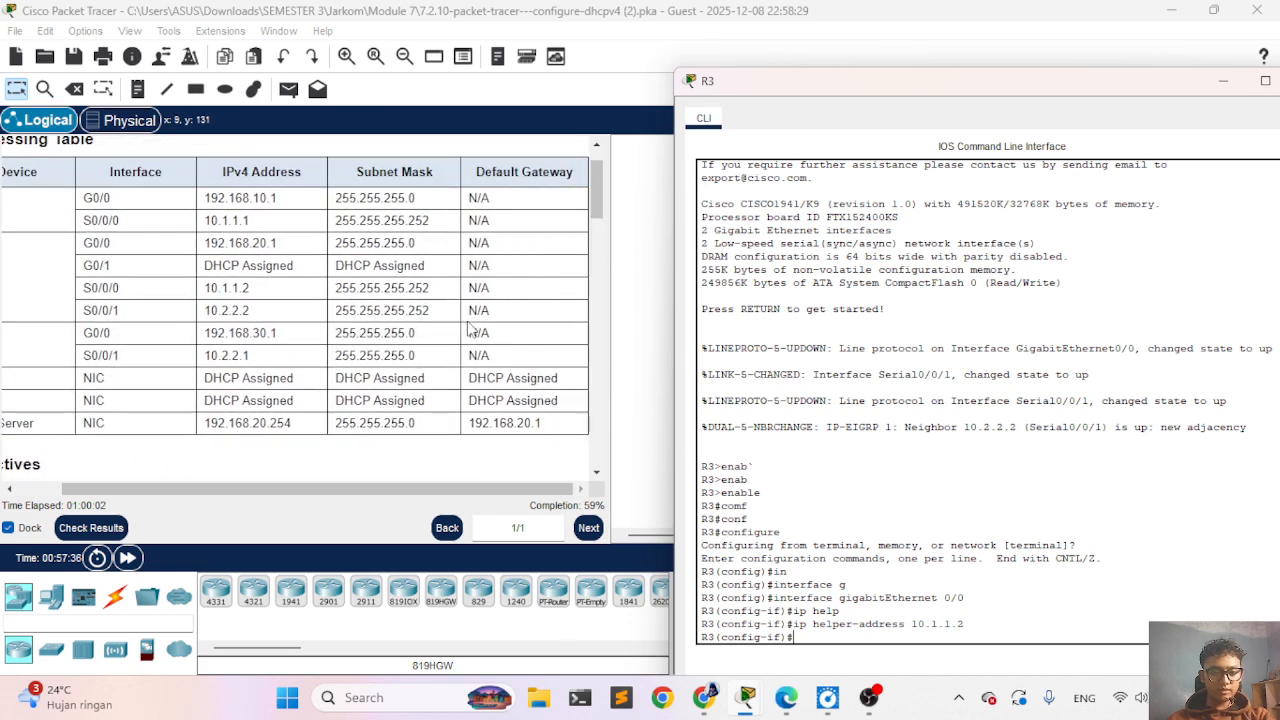
scroll(468, 329, left, 2)
scroll(470, 329, down, 8)
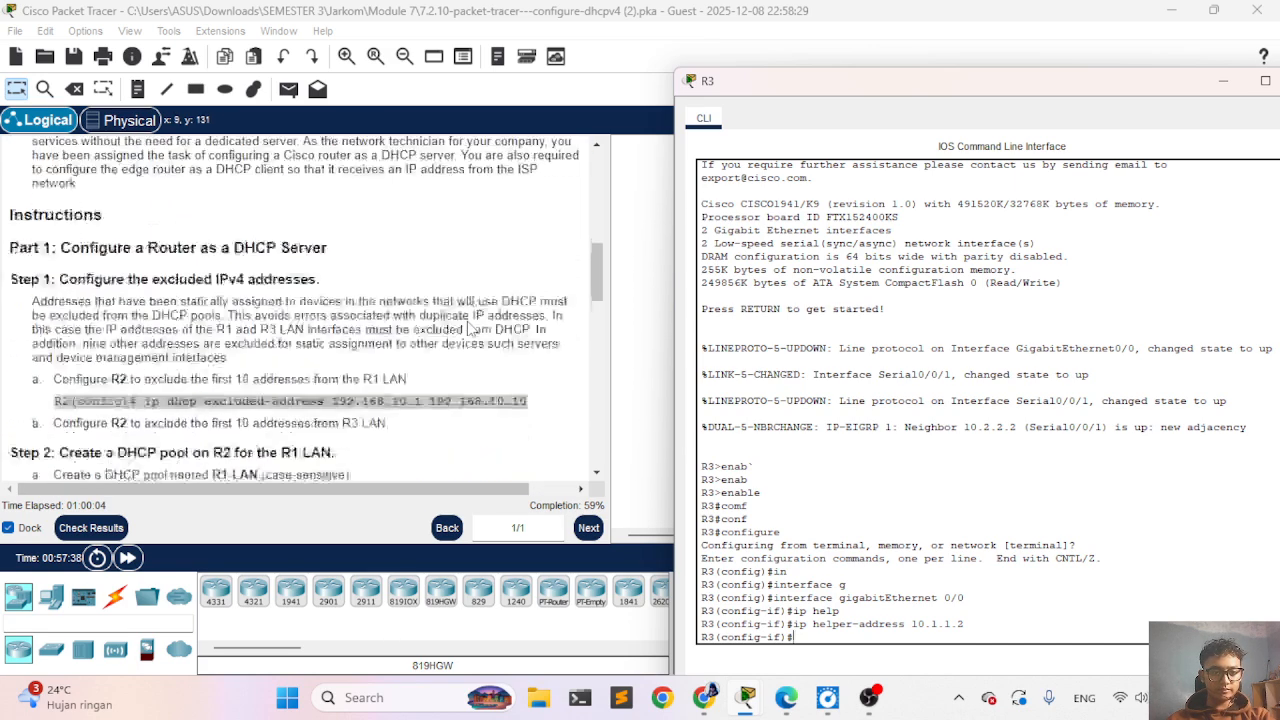
scroll(470, 329, down, 3)
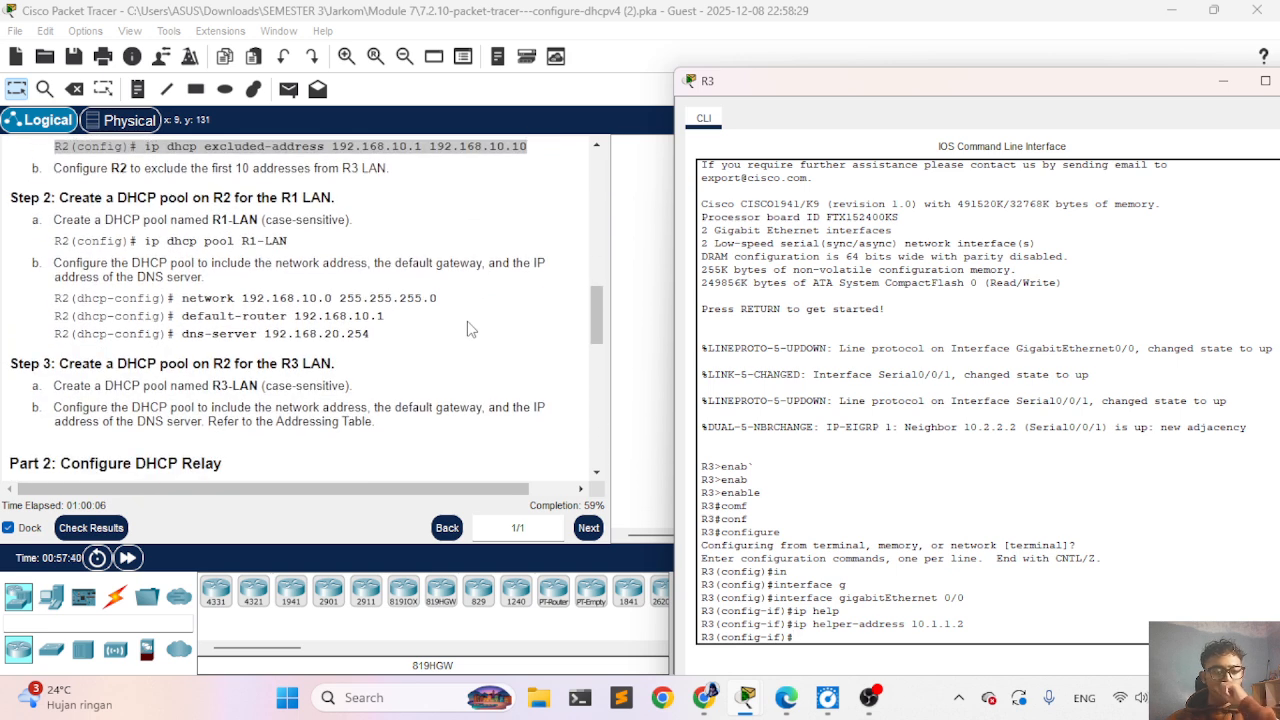
scroll(360, 404, down, 3)
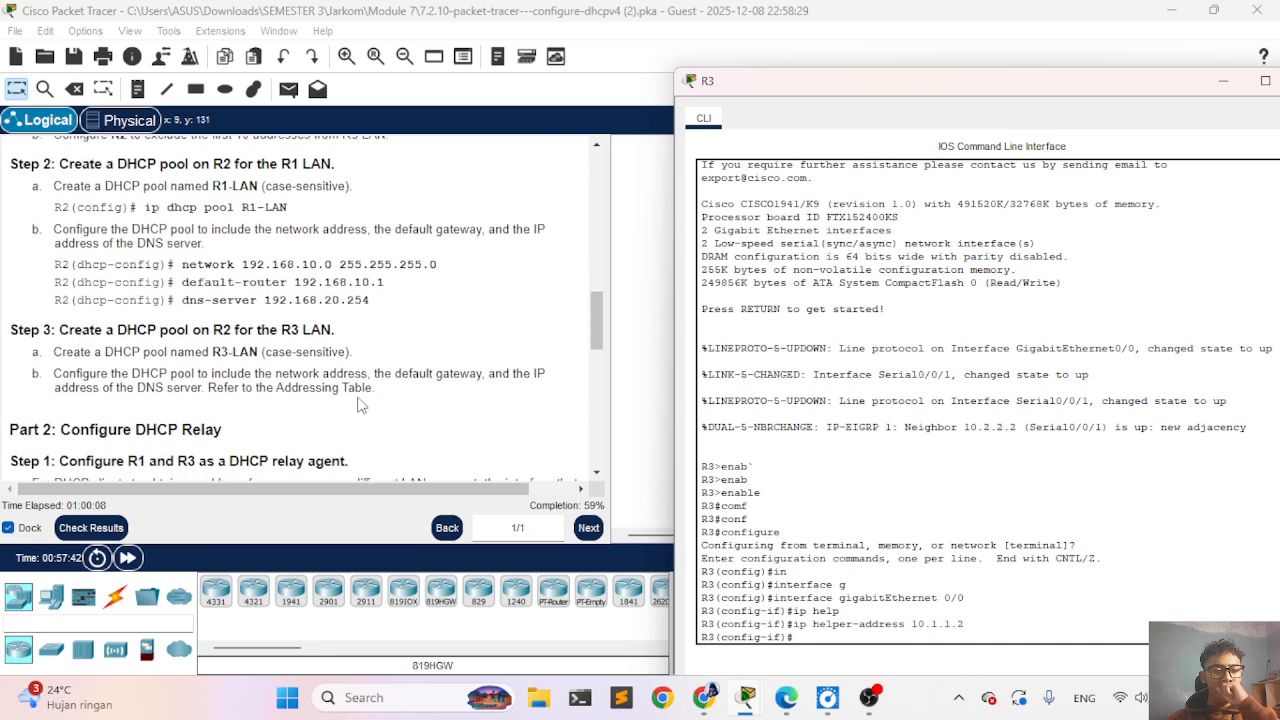
scroll(360, 404, up, 5)
scroll(360, 404, up, 2)
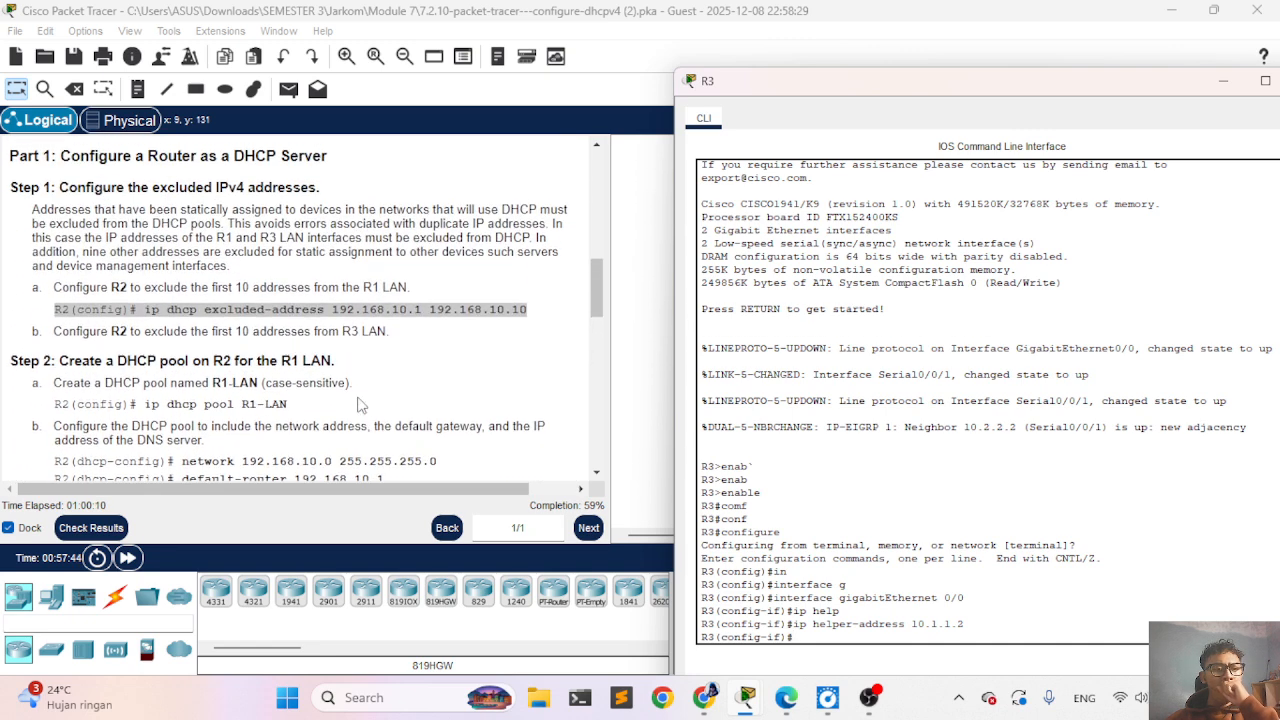
scroll(360, 404, down, 2)
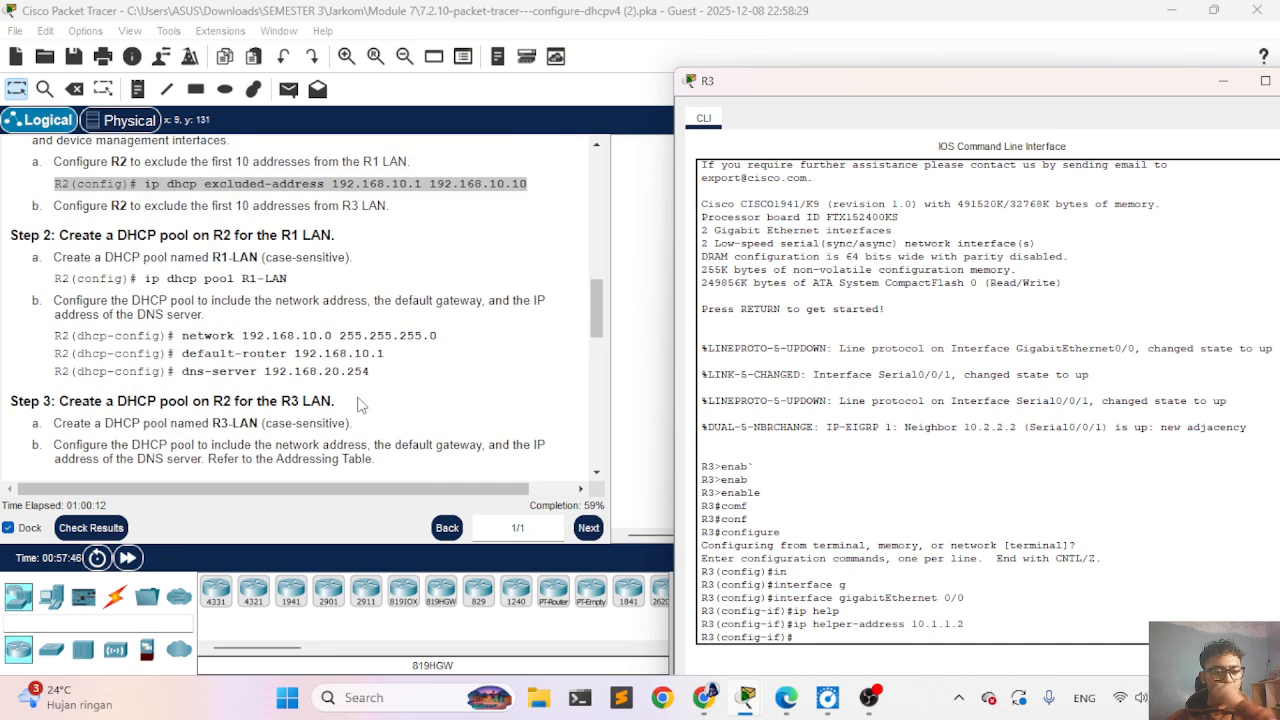
scroll(360, 404, down, 1)
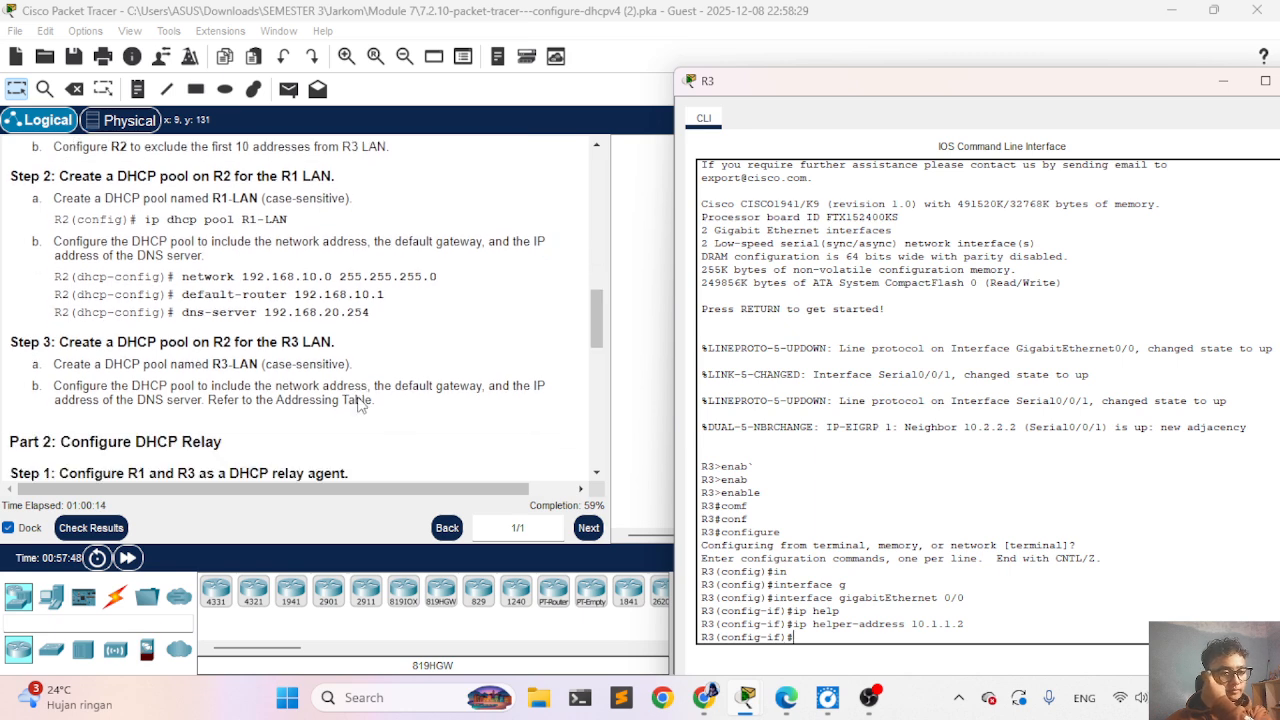
scroll(360, 404, down, 5)
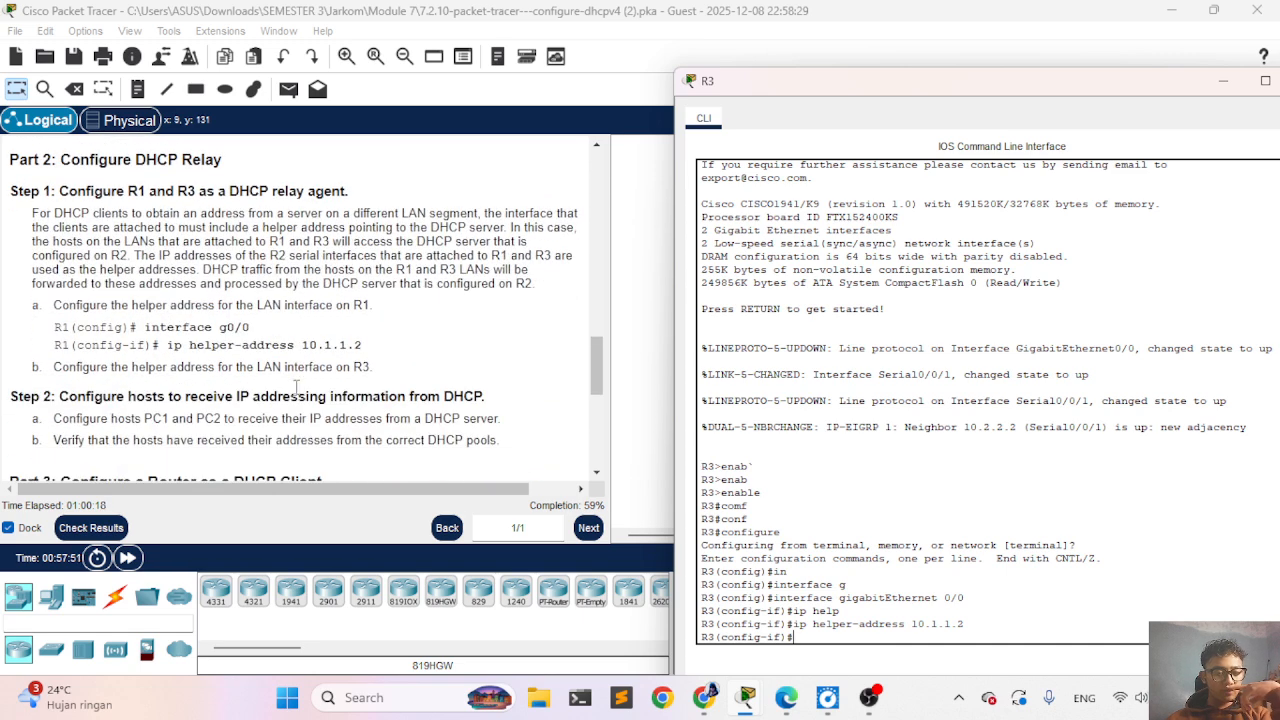
scroll(296, 387, down, 1)
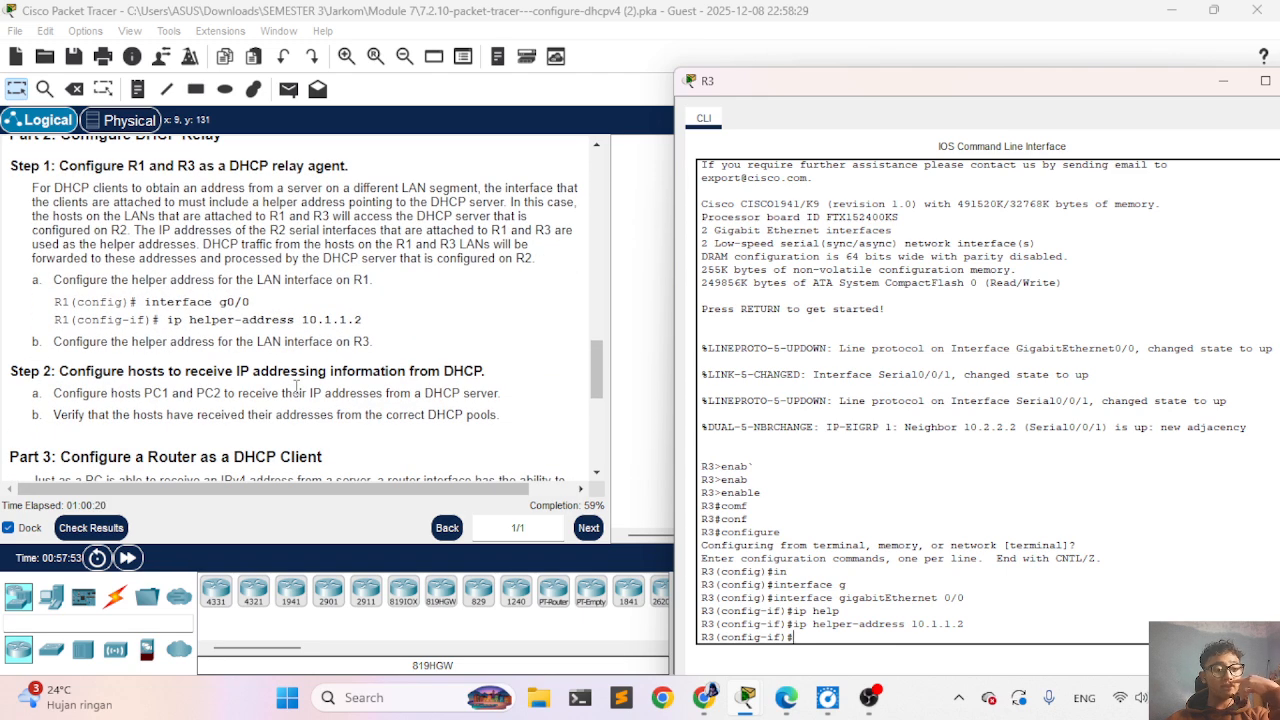
scroll(296, 387, down, 2)
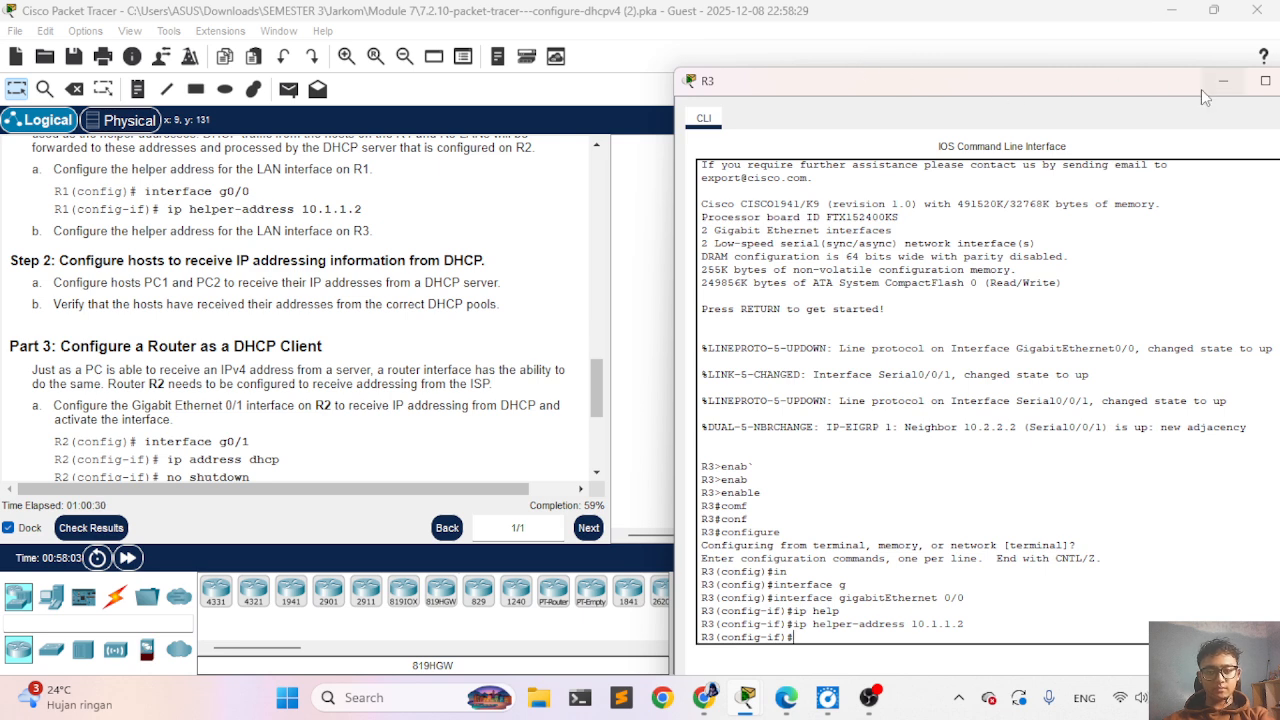
Step: Switch PC1's IPv4 configuration to DHCP so it requests its addressing from the server, and close PC1's window
click(1265, 80)
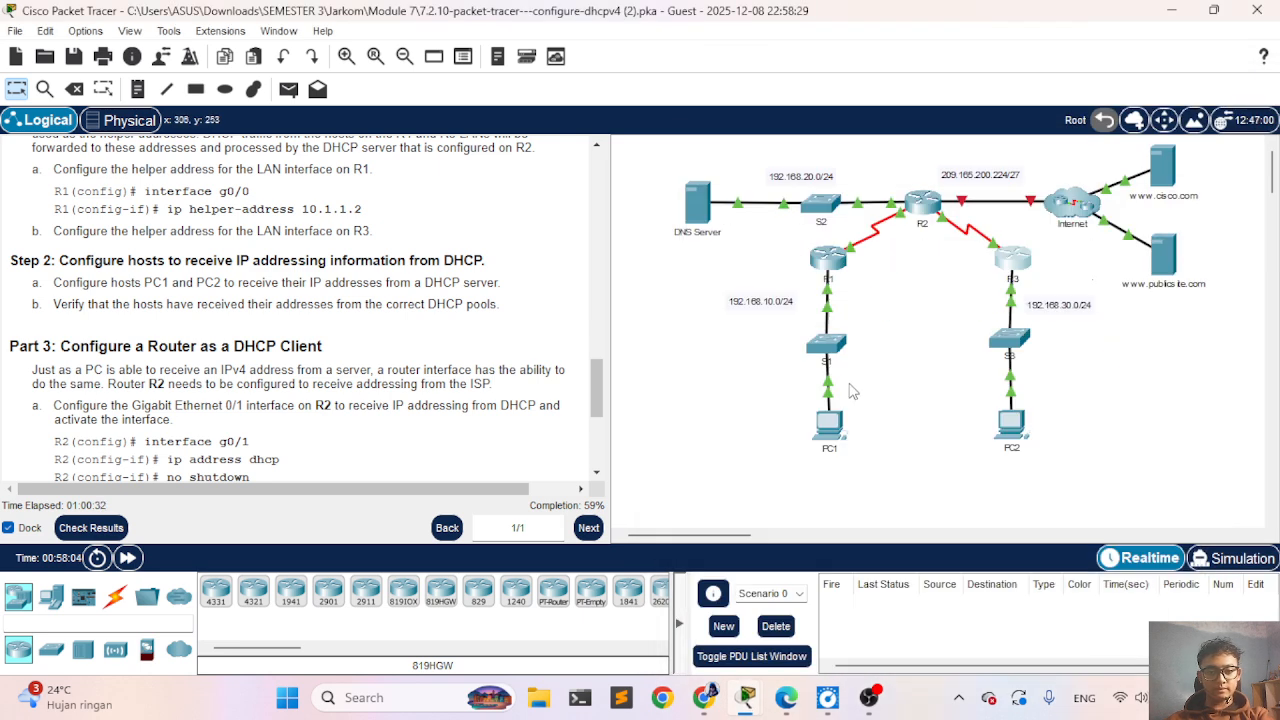
click(828, 436)
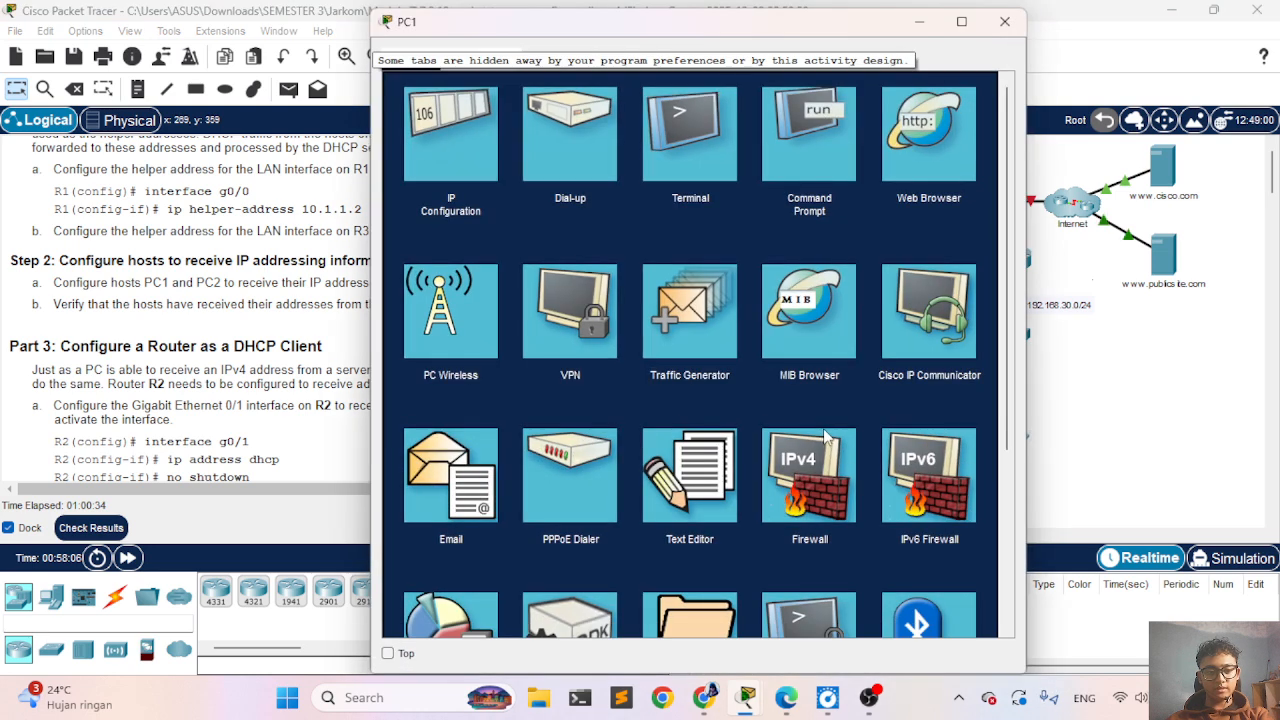
click(469, 161)
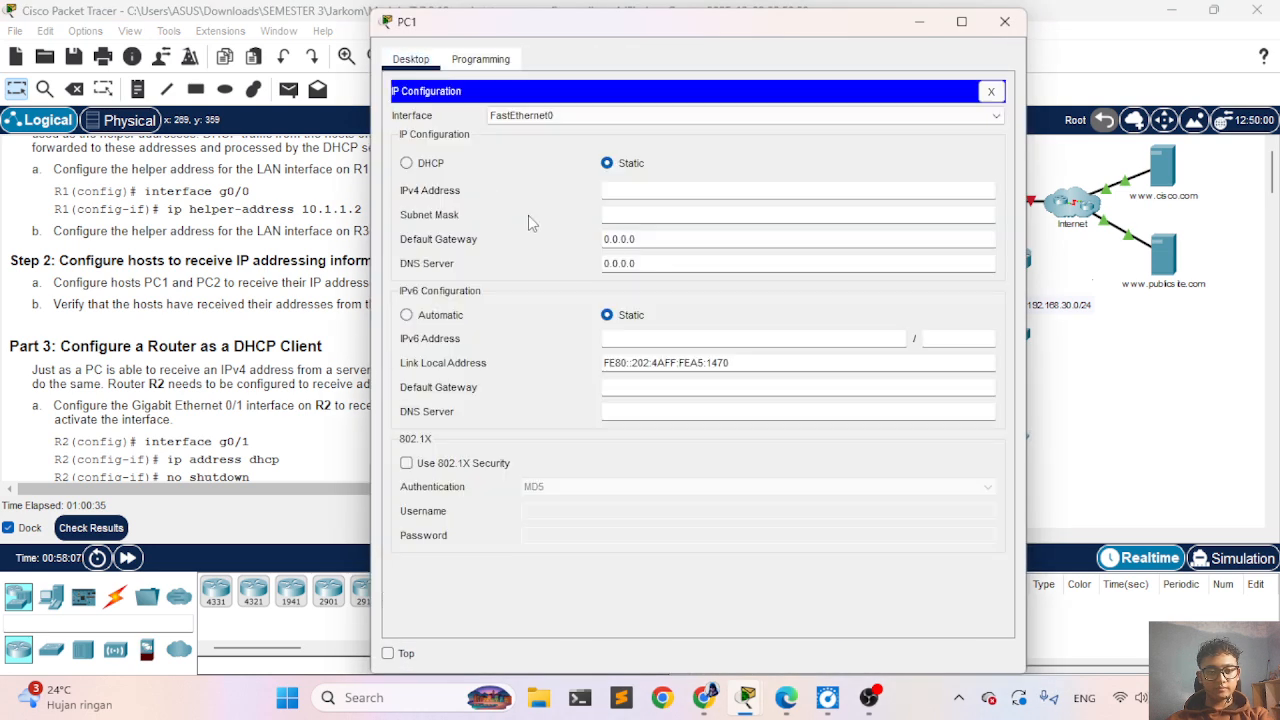
click(408, 165)
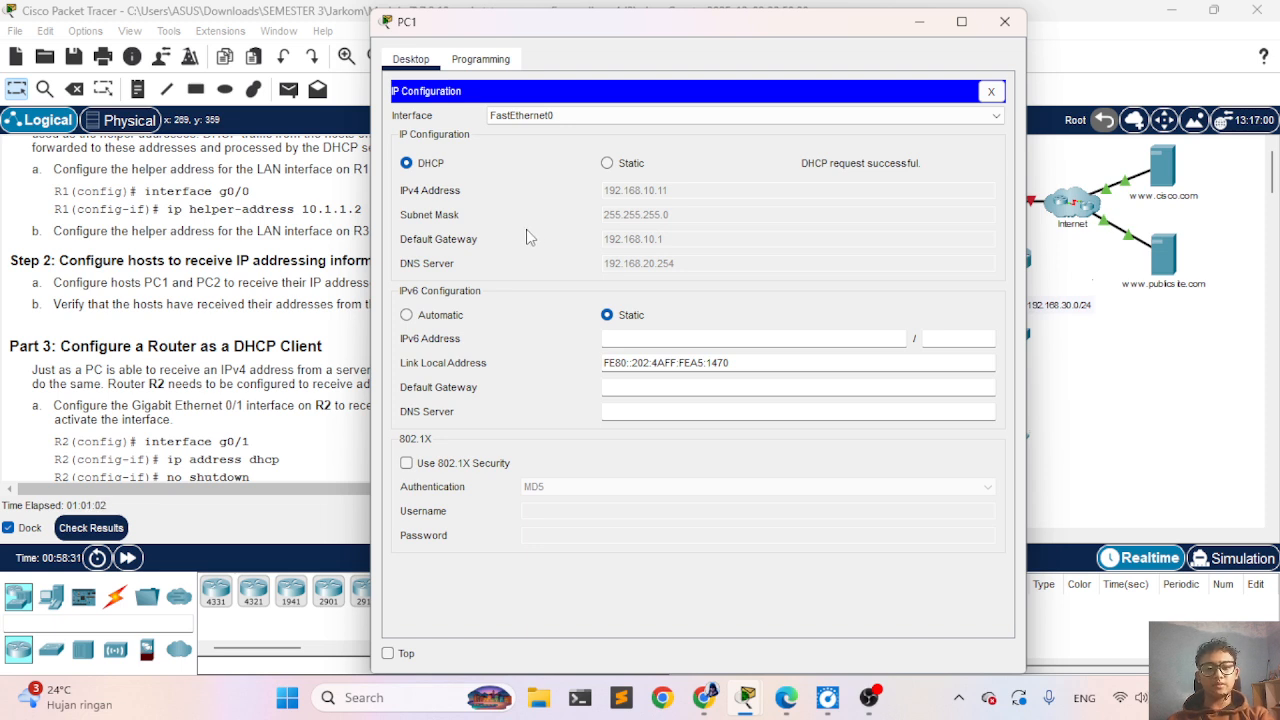
click(1004, 21)
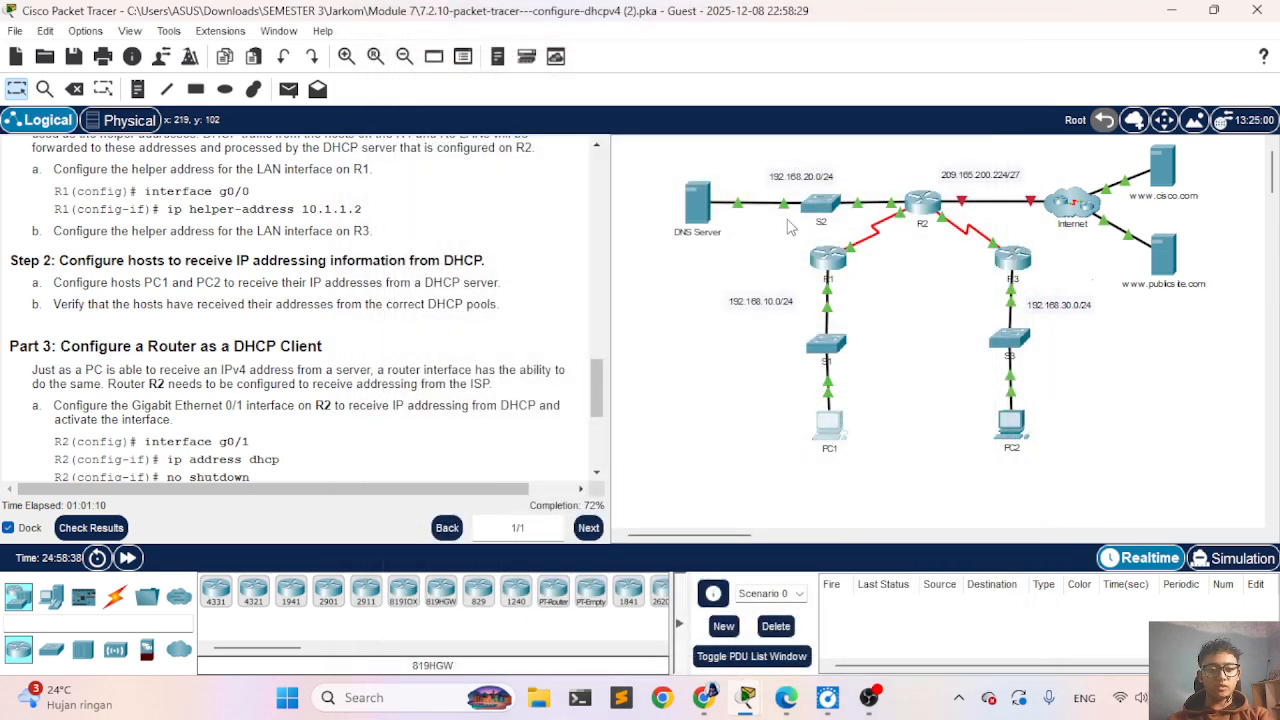
Step: Switch PC2's IPv4 configuration to DHCP so it requests its addressing from the server, and close PC2's window
click(1016, 420)
click(455, 185)
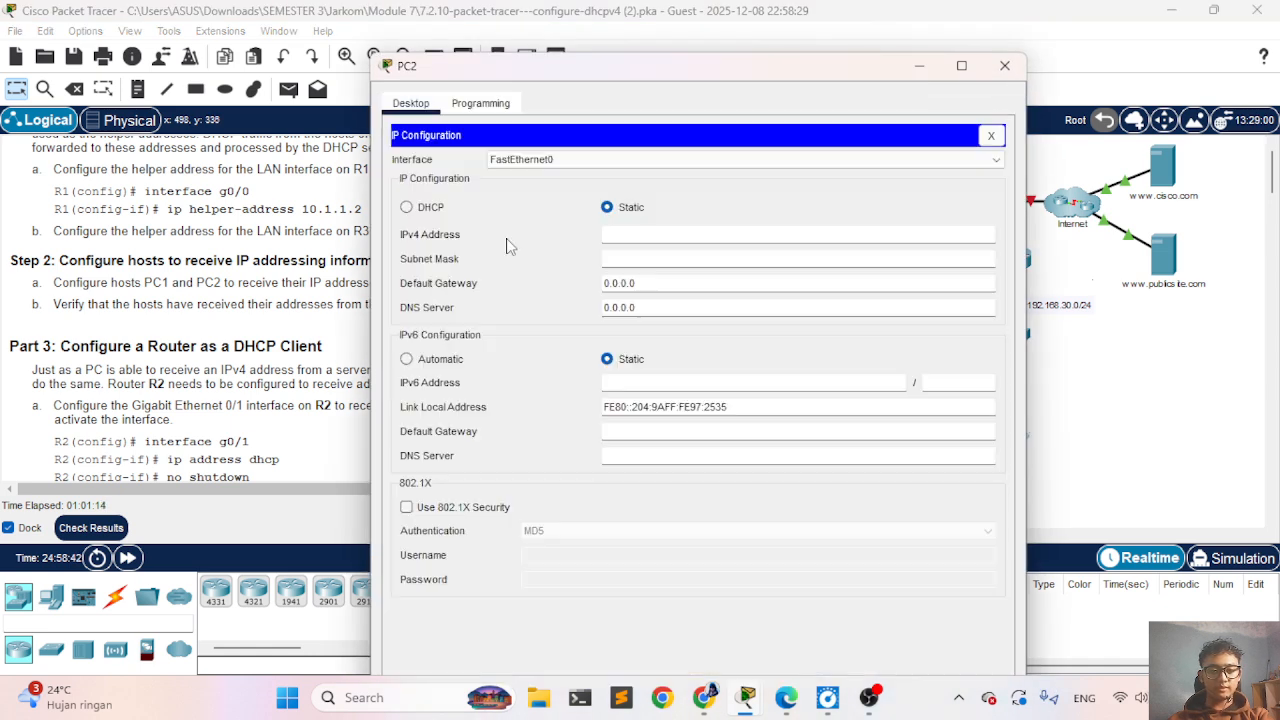
click(420, 207)
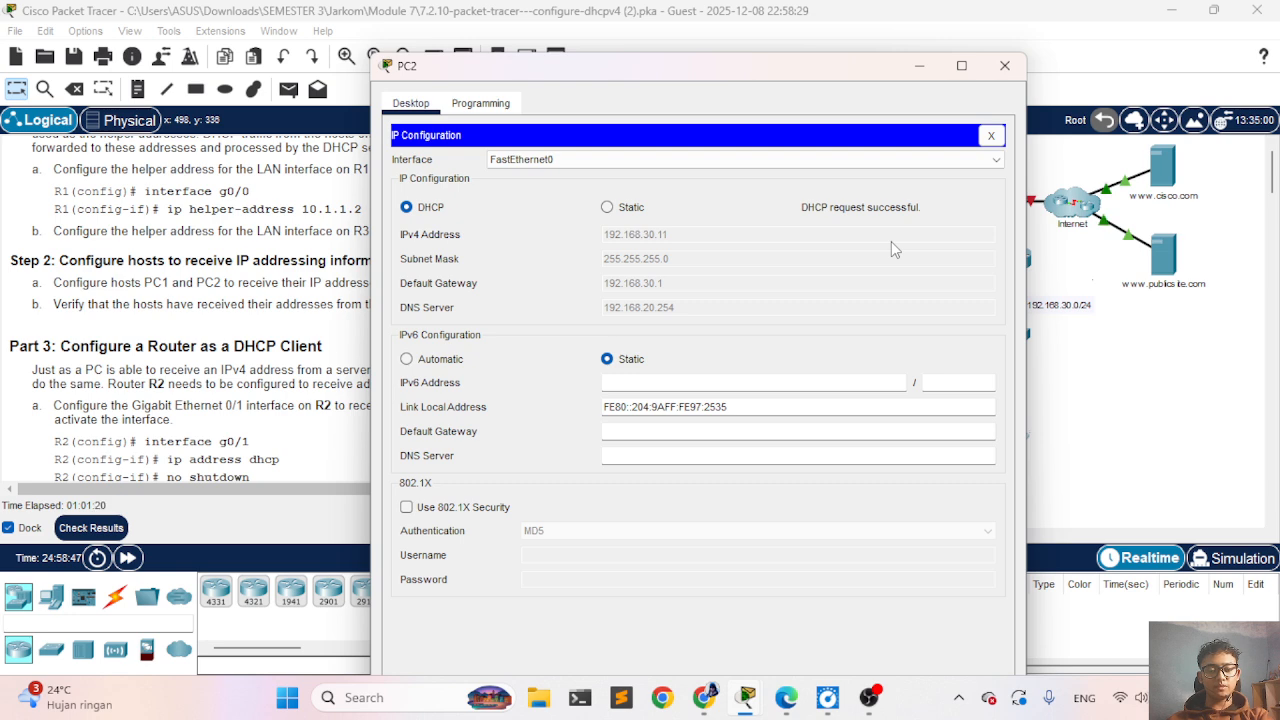
click(1005, 65)
Step: Read the Part 3 instructions, open R2's command line and exit DHCP pool configuration mode
scroll(350, 433, down, 3)
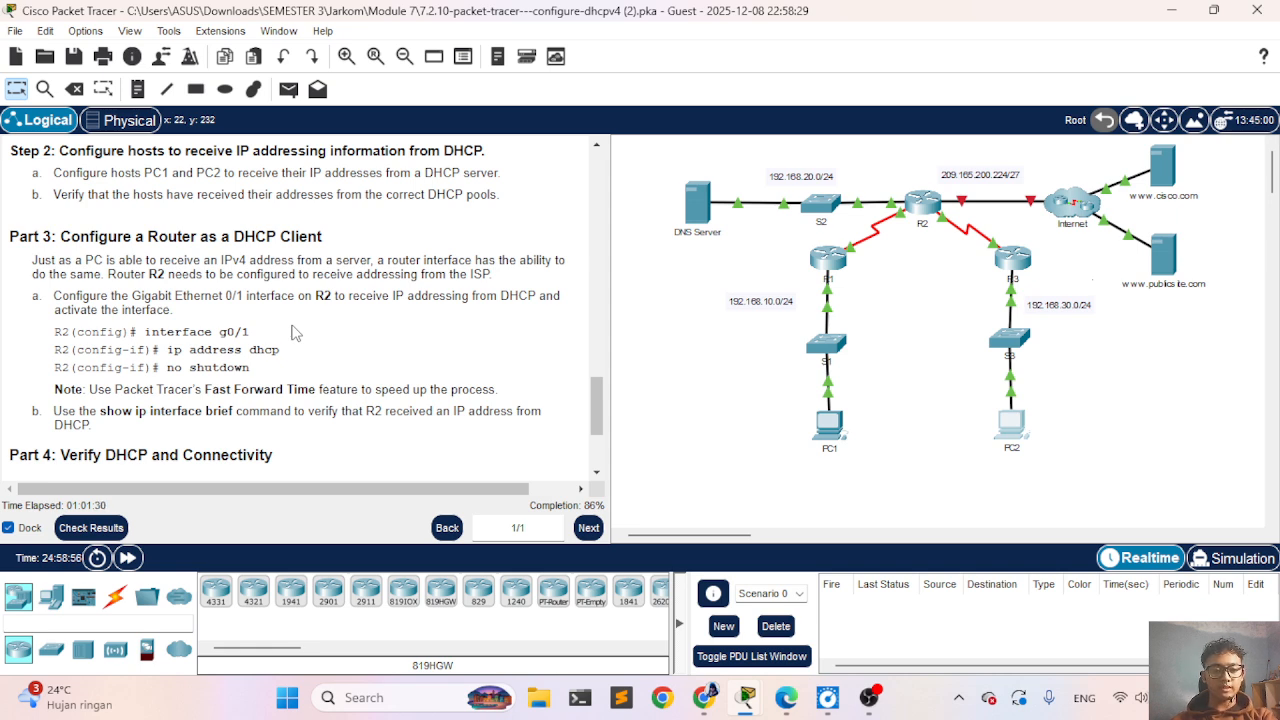
scroll(293, 332, down, 2)
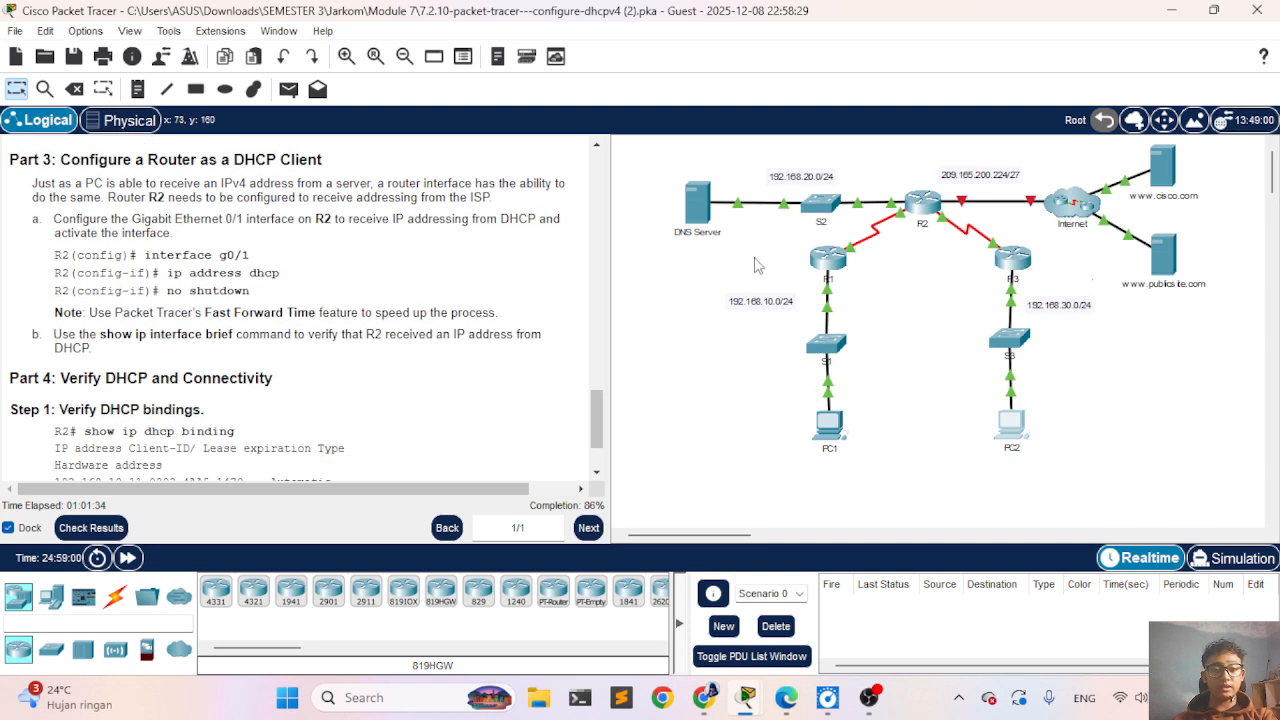
click(943, 203)
key(Return)
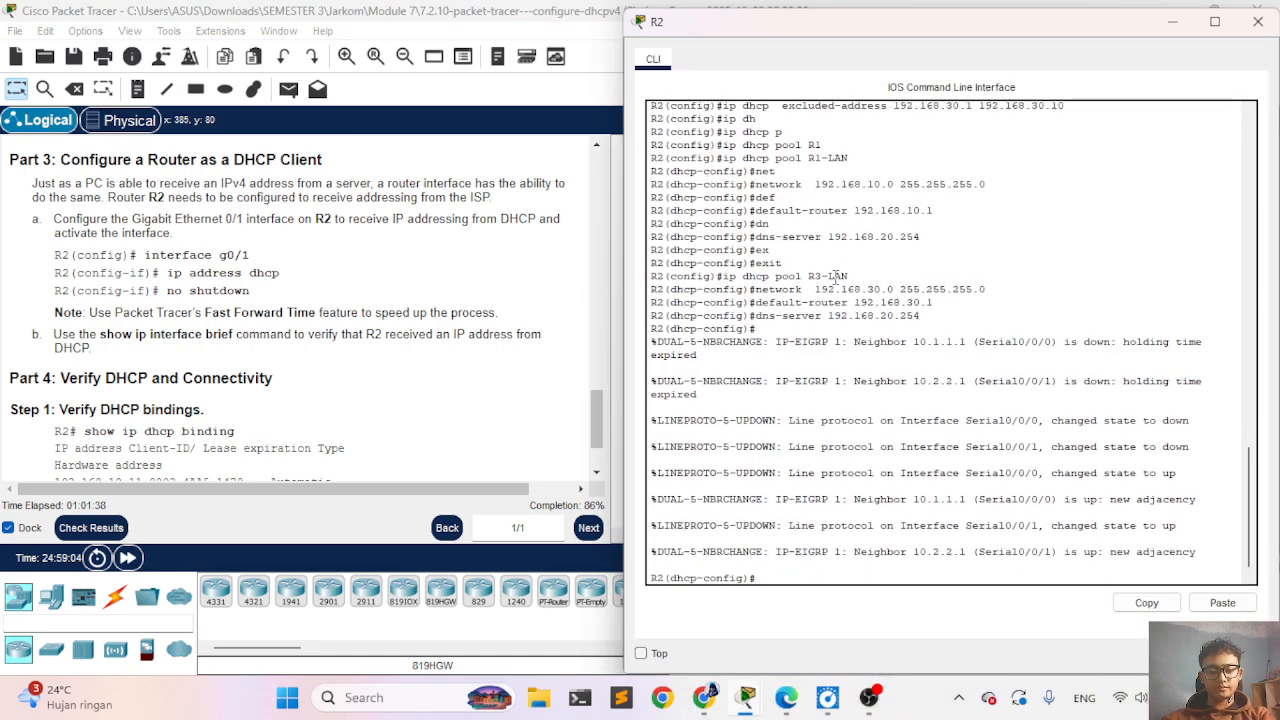
text(ex)
key(Tab)
key(Return)
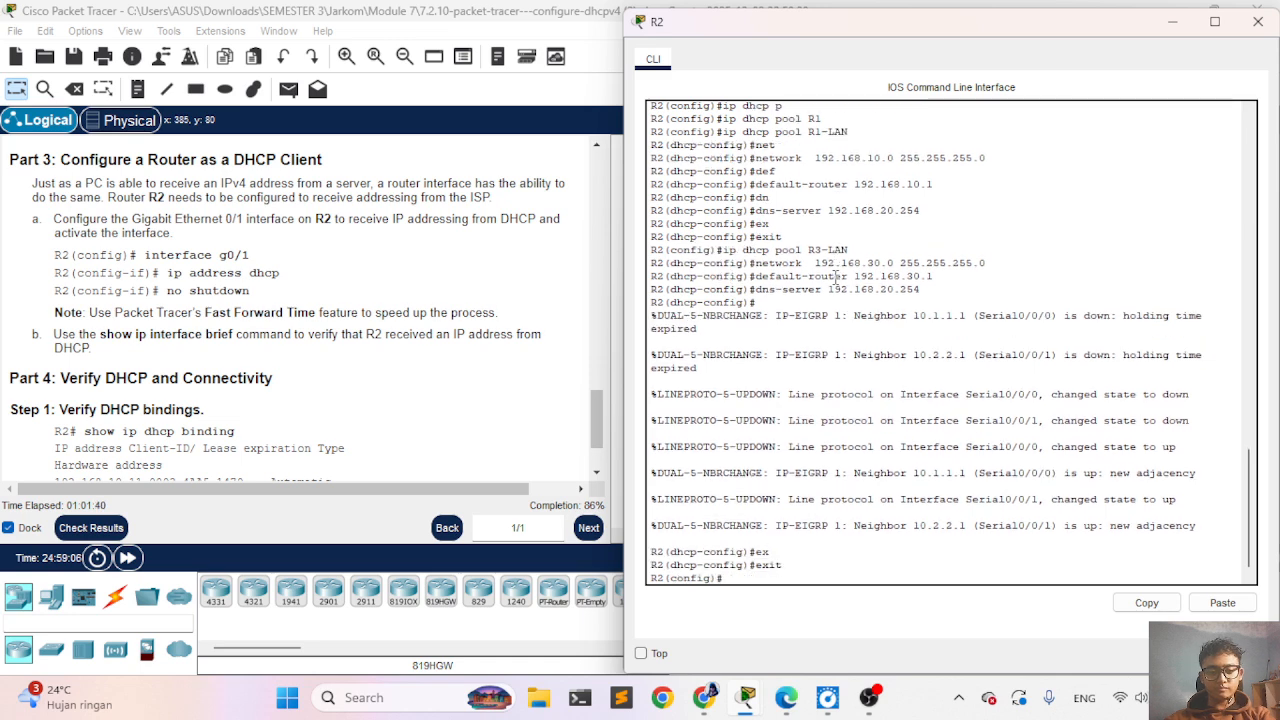
Step: Enter interface configuration mode for gigabitEthernet 0/1 on R2
text(int)
key(Tab)
text(g)
key(Tab)
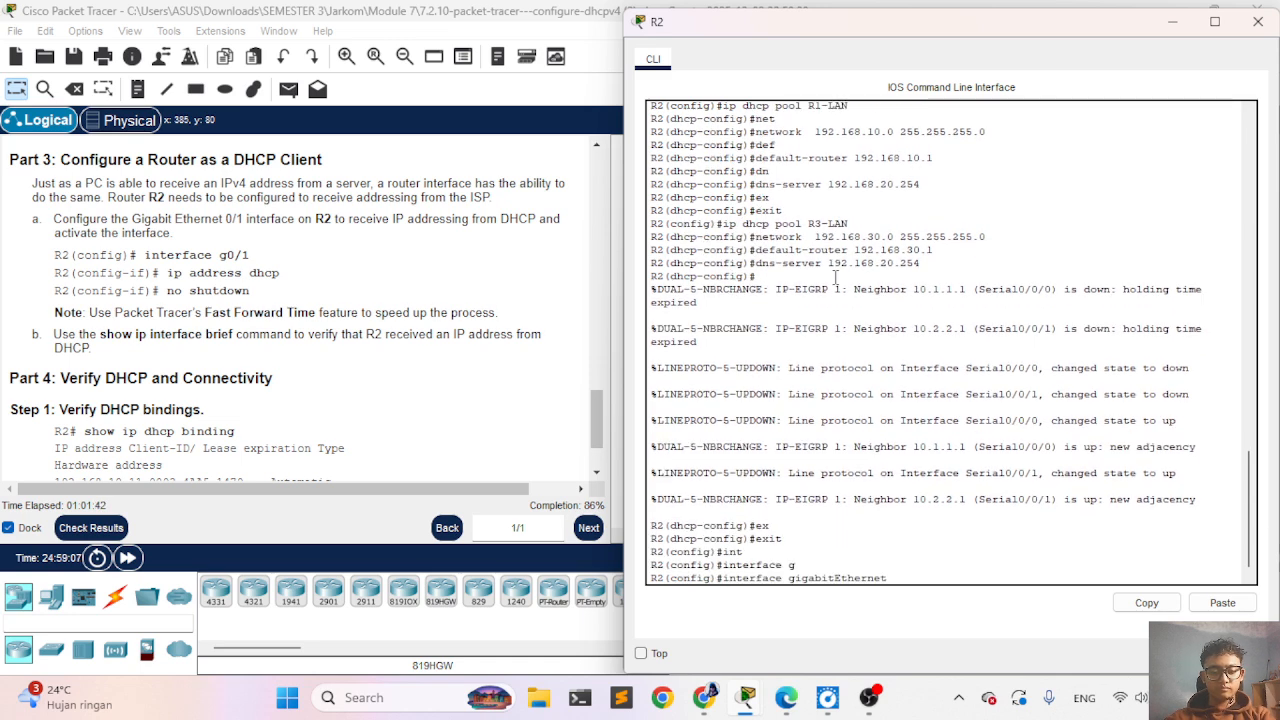
text(0/1)
key(Return)
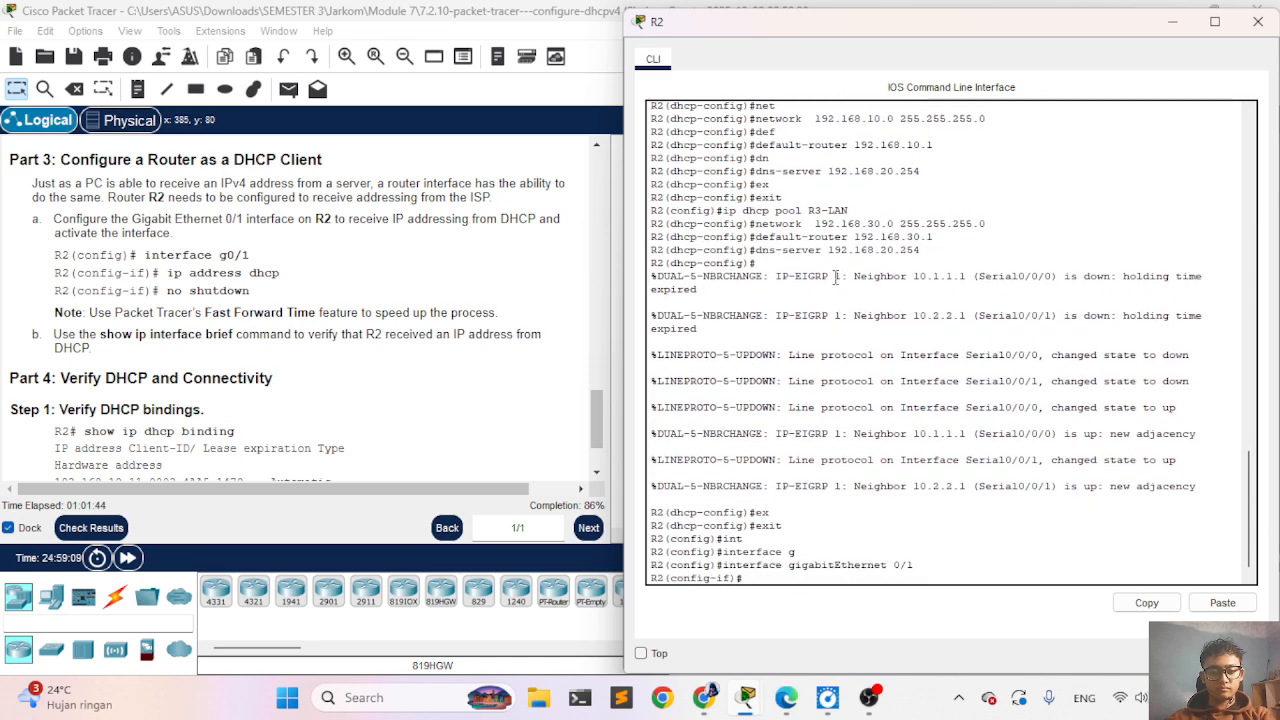
Step: Configure R2's gigabitEthernet 0/1 interface to obtain its IP address through DHCP with the ip address dhcp command
text(i)
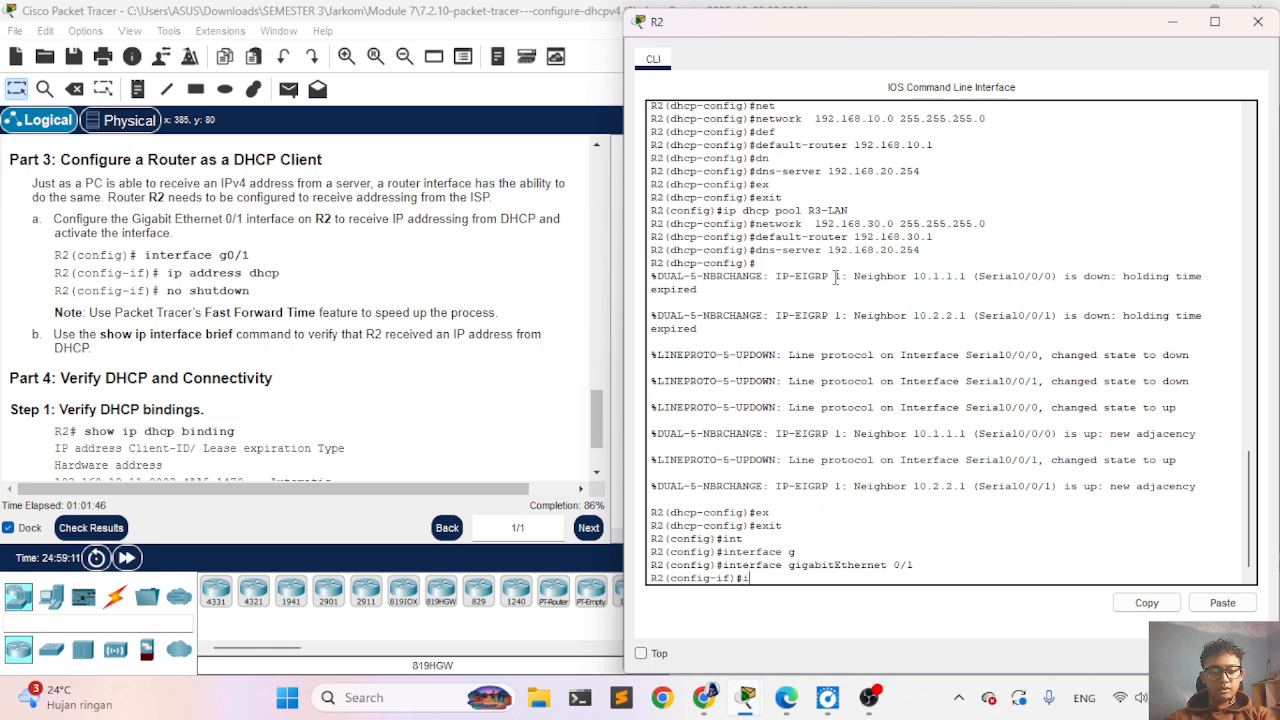
text(p add)
key(Tab)
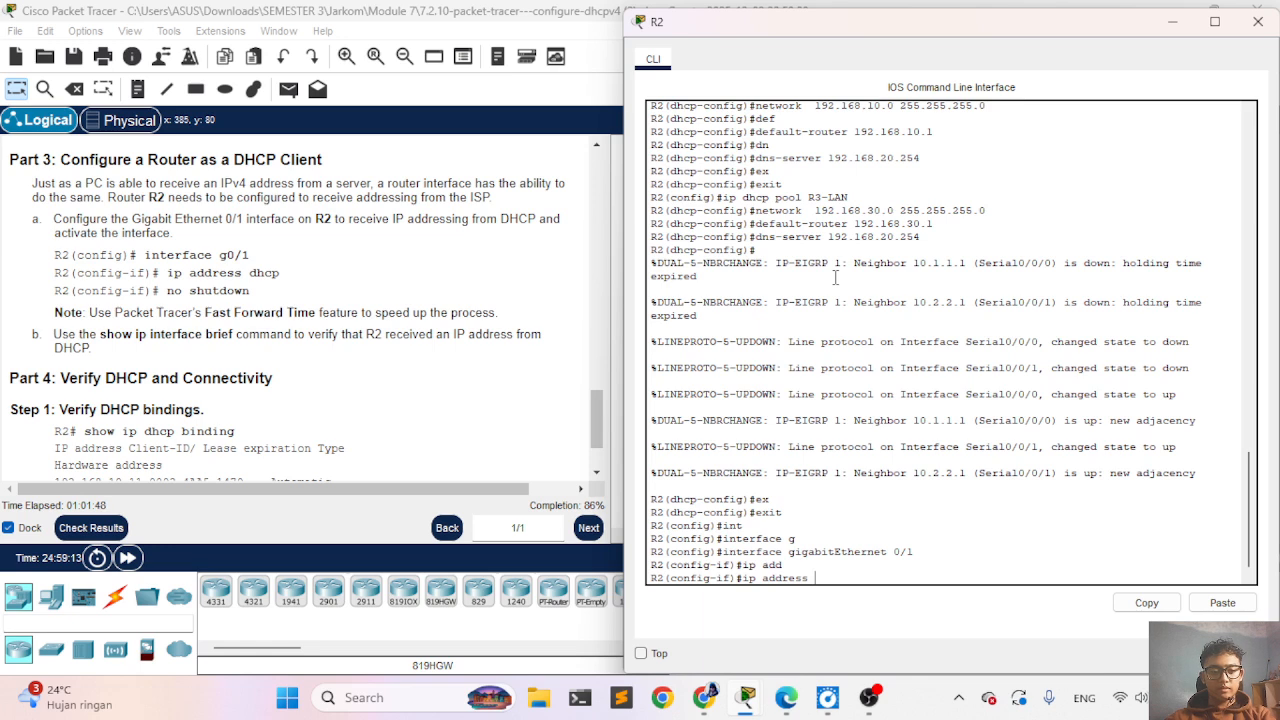
text(dh)
key(Tab)
key(Return)
Step: Activate R2's gigabitEthernet 0/1 interface with no shutdown and exit to global configuration mode
text(nfig-if)#n)
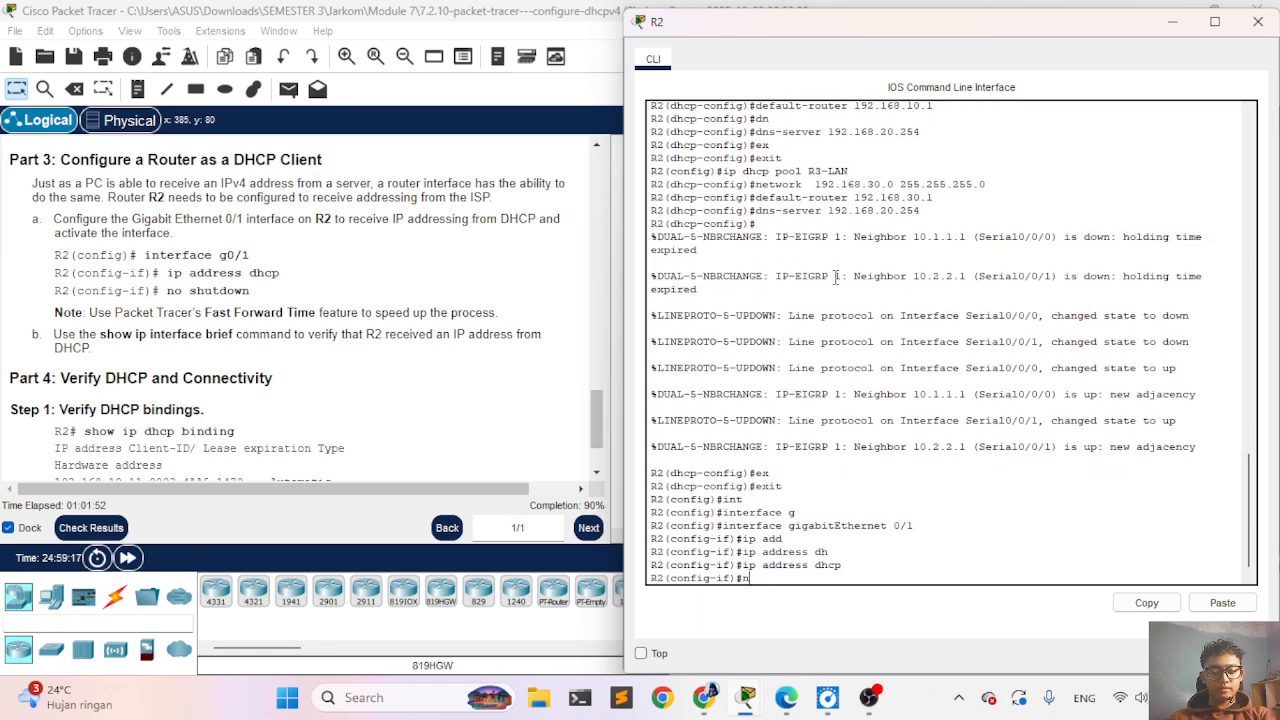
text(o sh)
key(Tab)
key(Return)
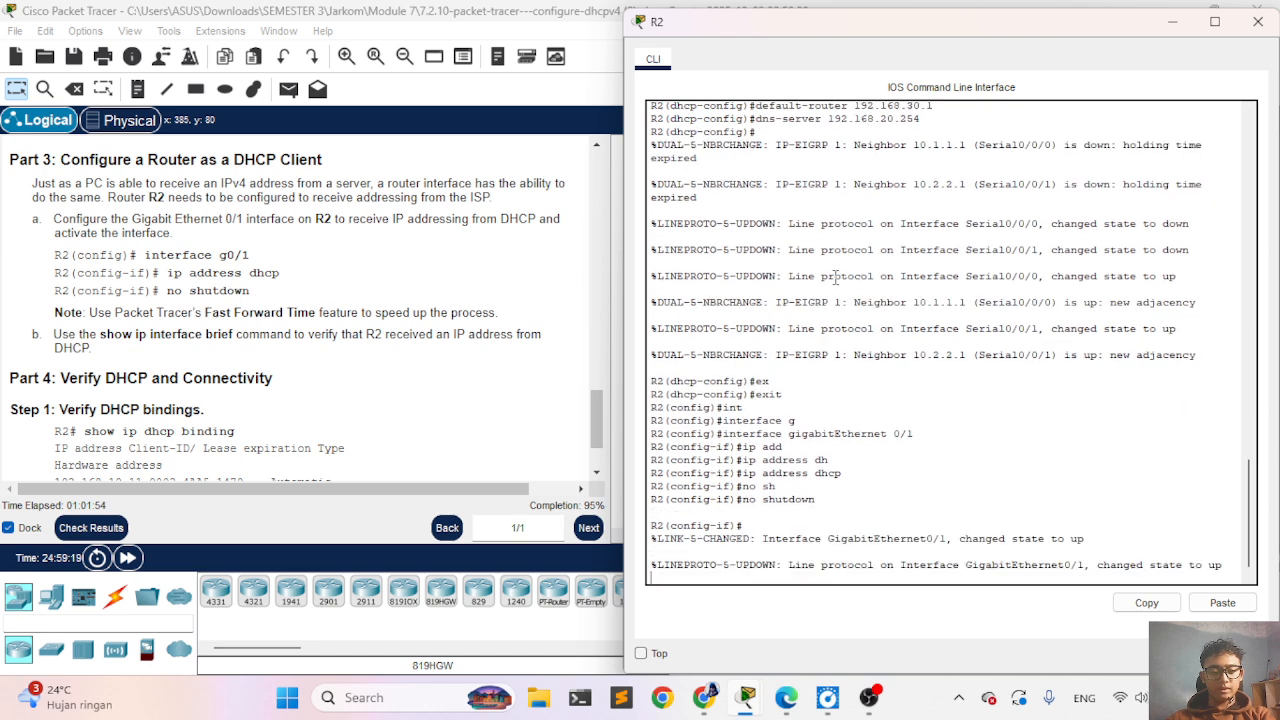
key(Return)
text(ex)
key(Tab)
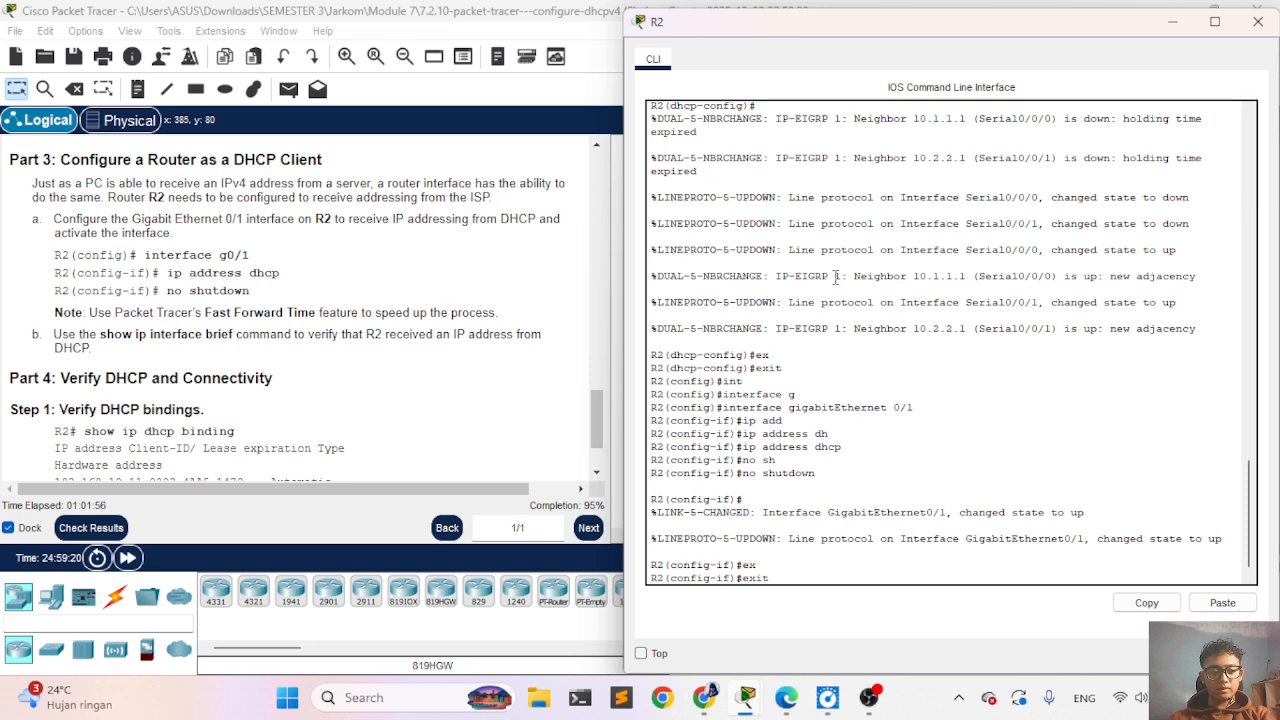
key(Return)
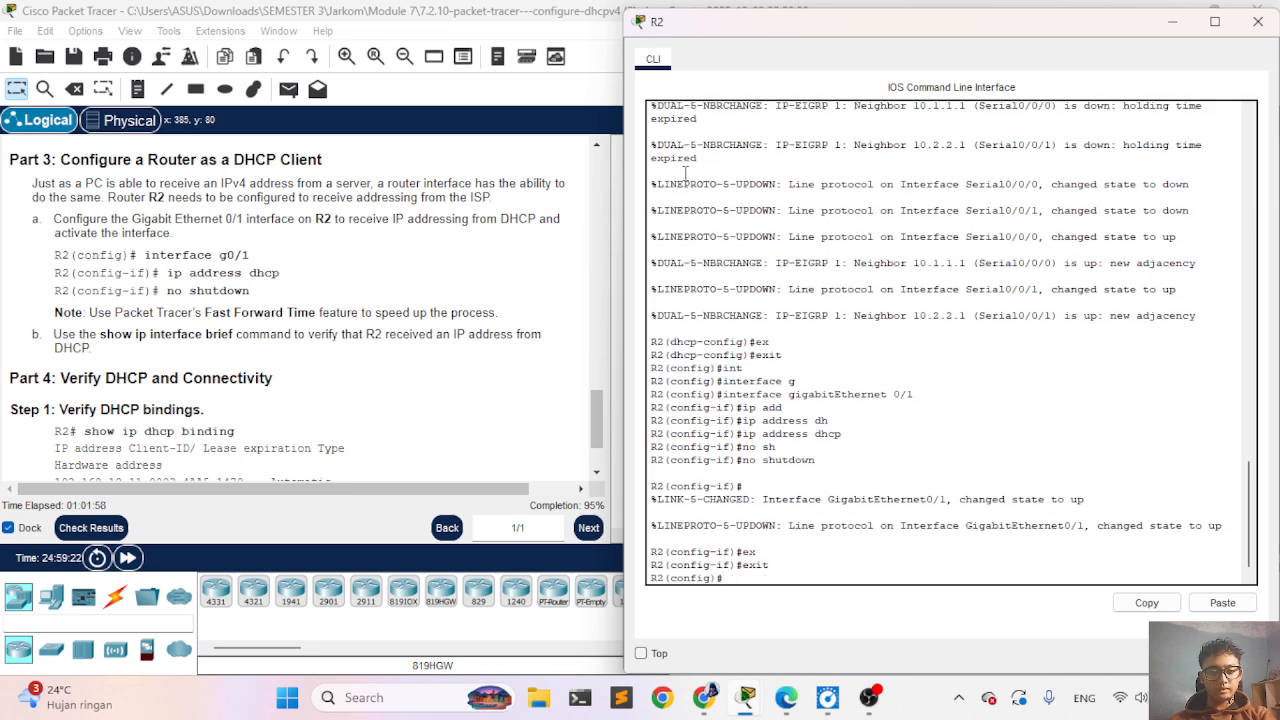
Step: Check the activity results, examine the assessment items for PC1, PC2, R1, R2 and R3, and close the results
click(396, 305)
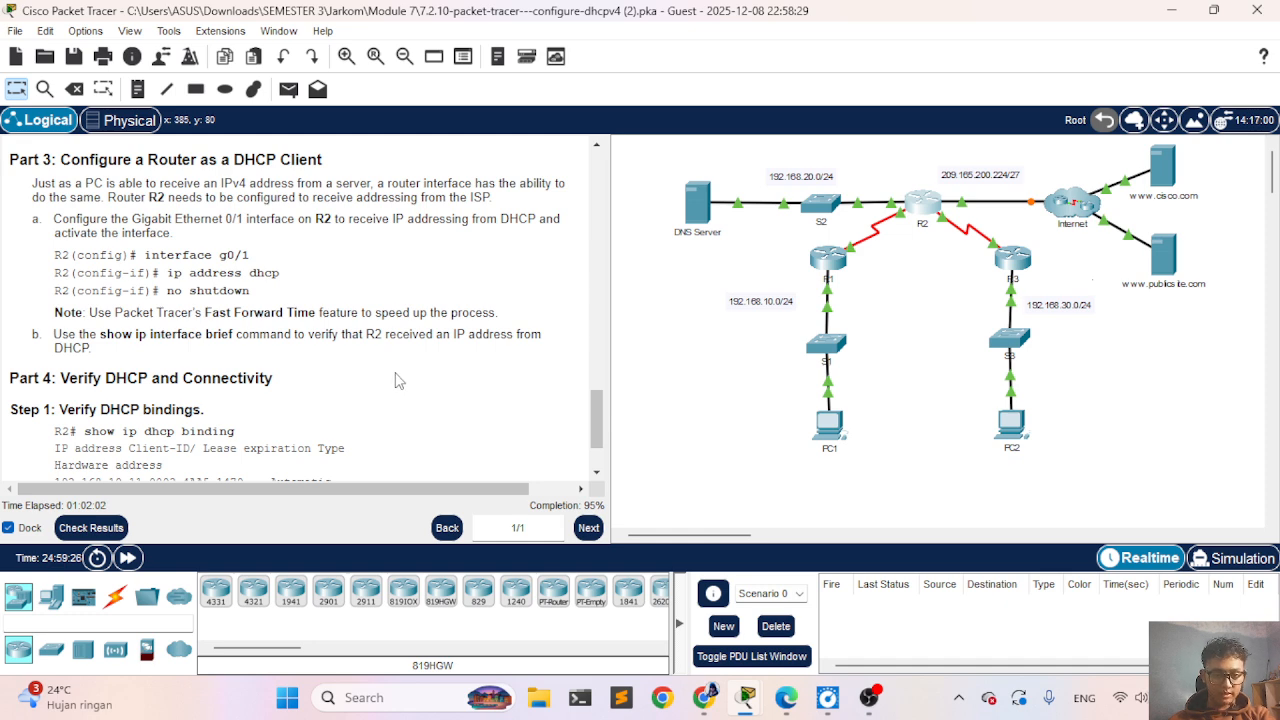
scroll(396, 380, down, 3)
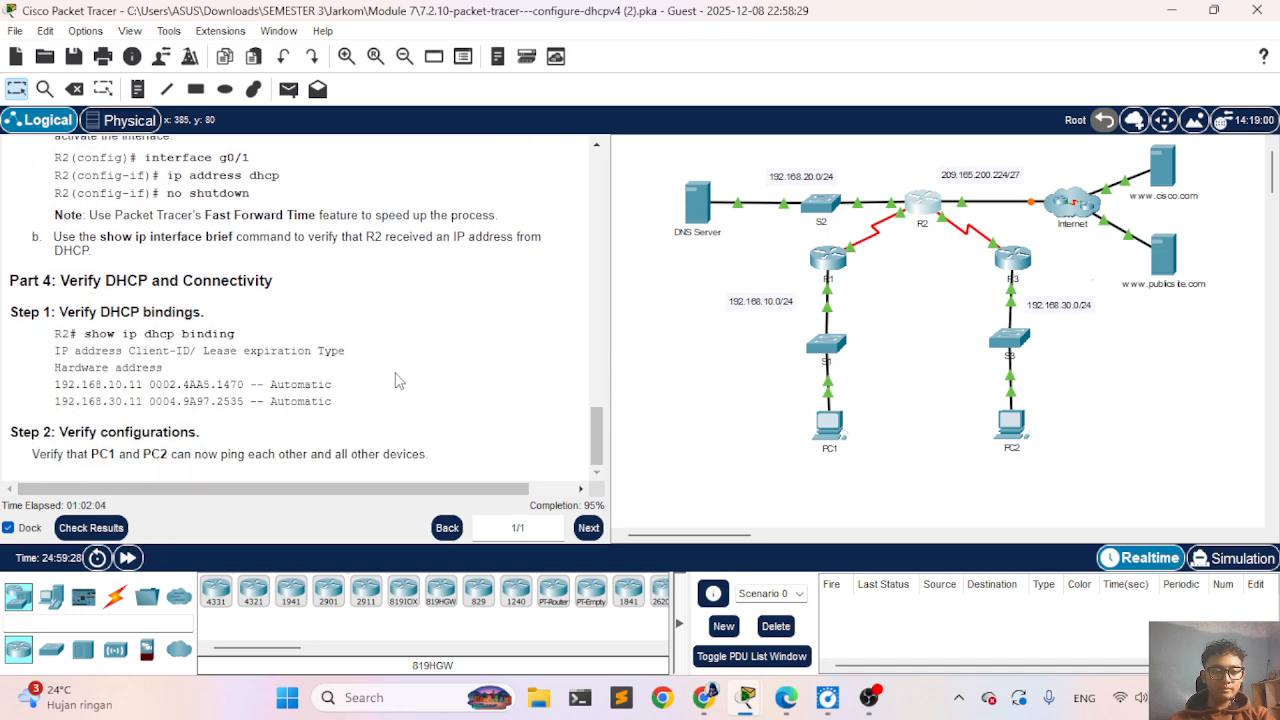
click(101, 537)
click(190, 134)
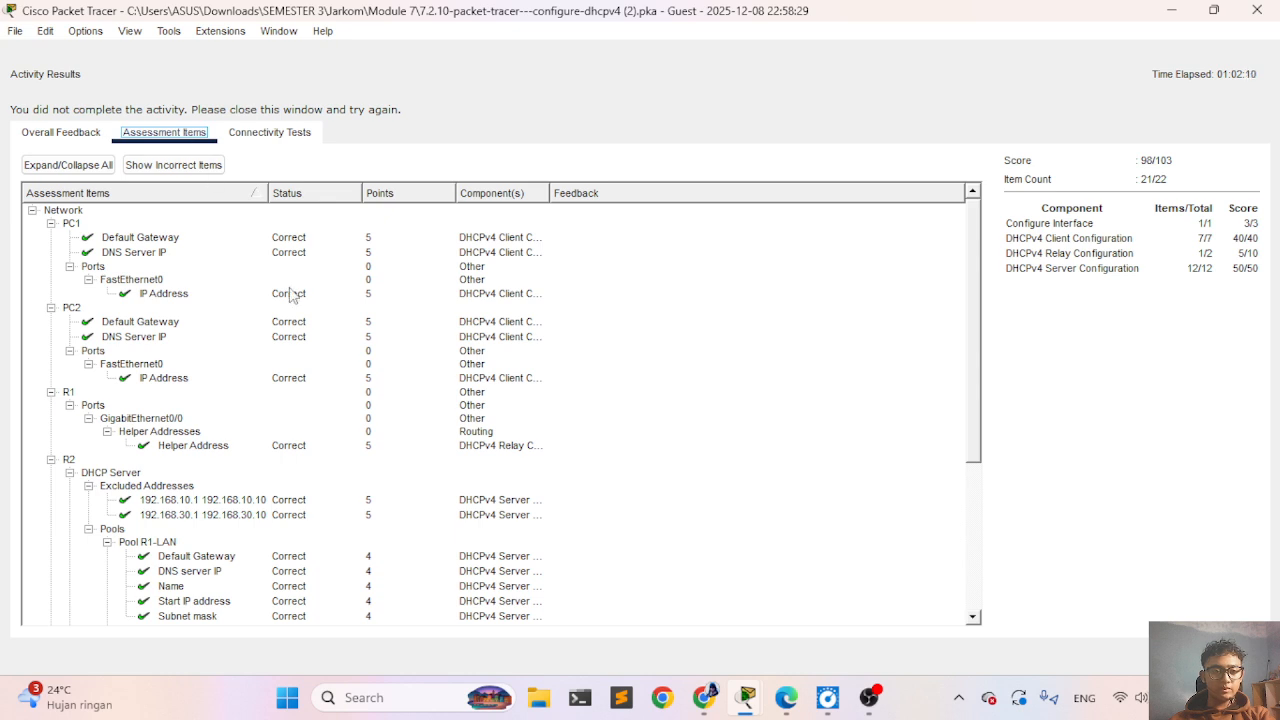
scroll(289, 293, down, 5)
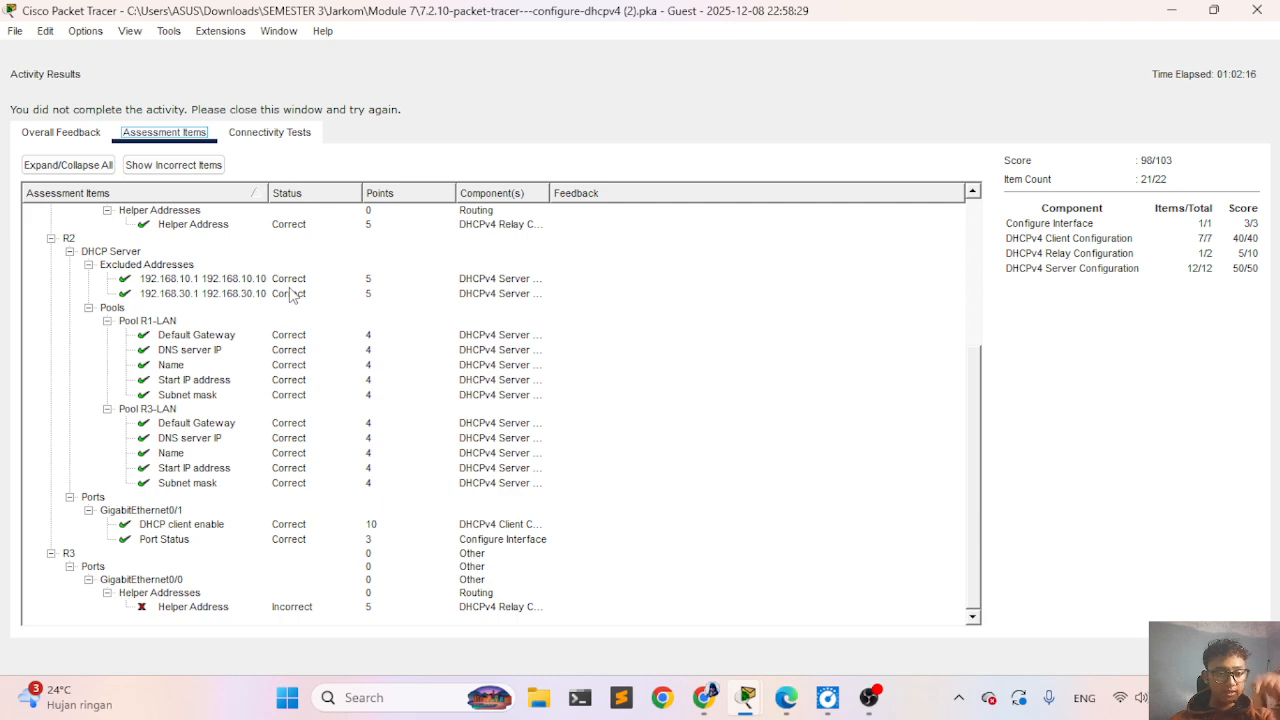
scroll(305, 352, up, 2)
scroll(305, 352, up, 1)
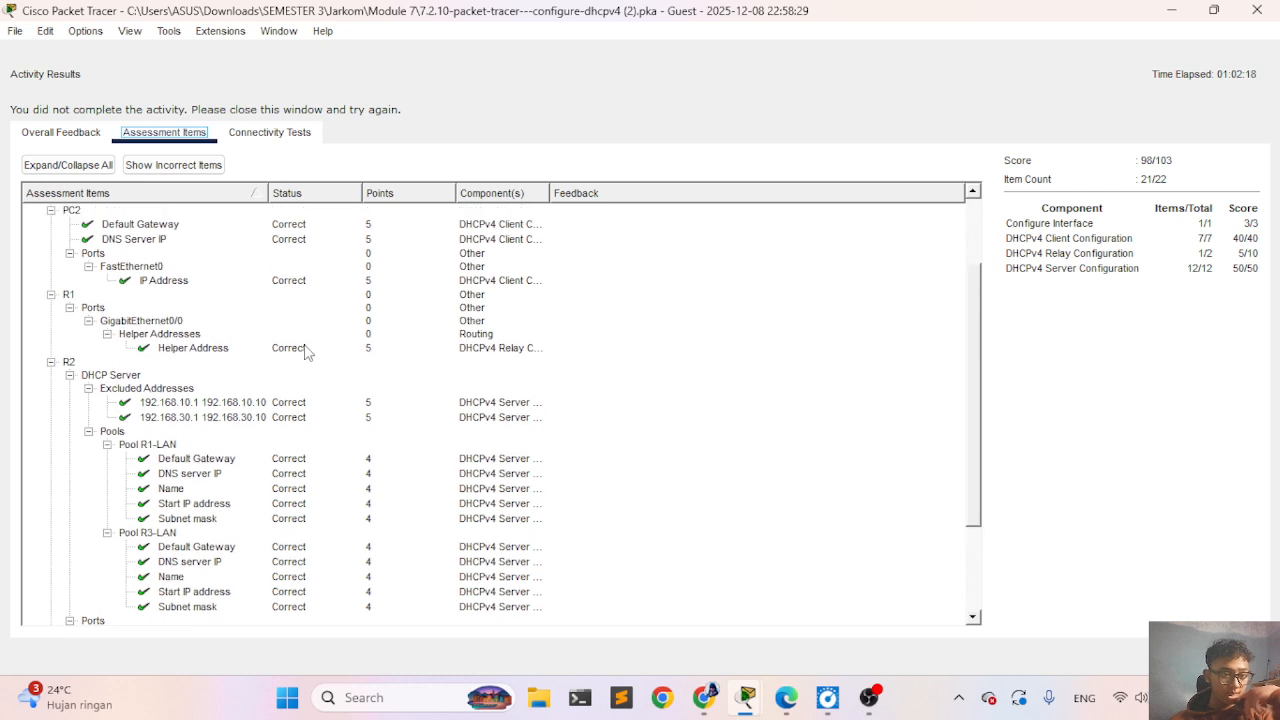
scroll(305, 352, down, 3)
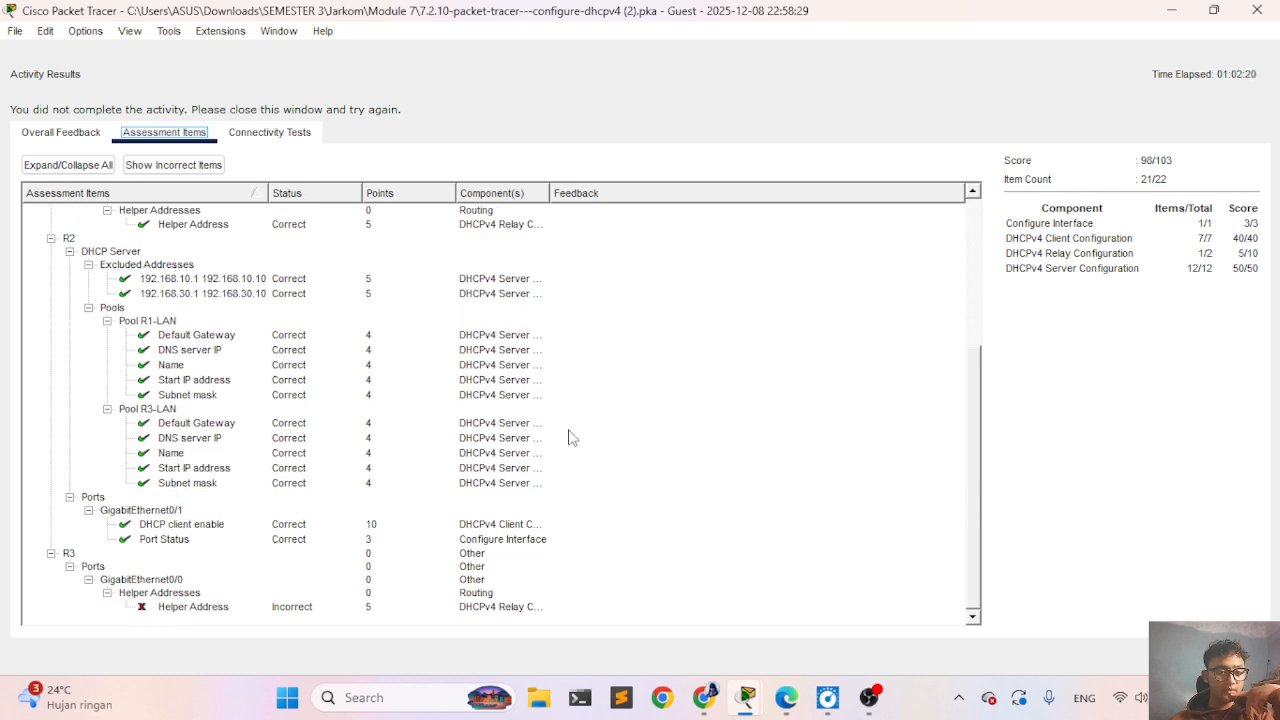
click(1226, 656)
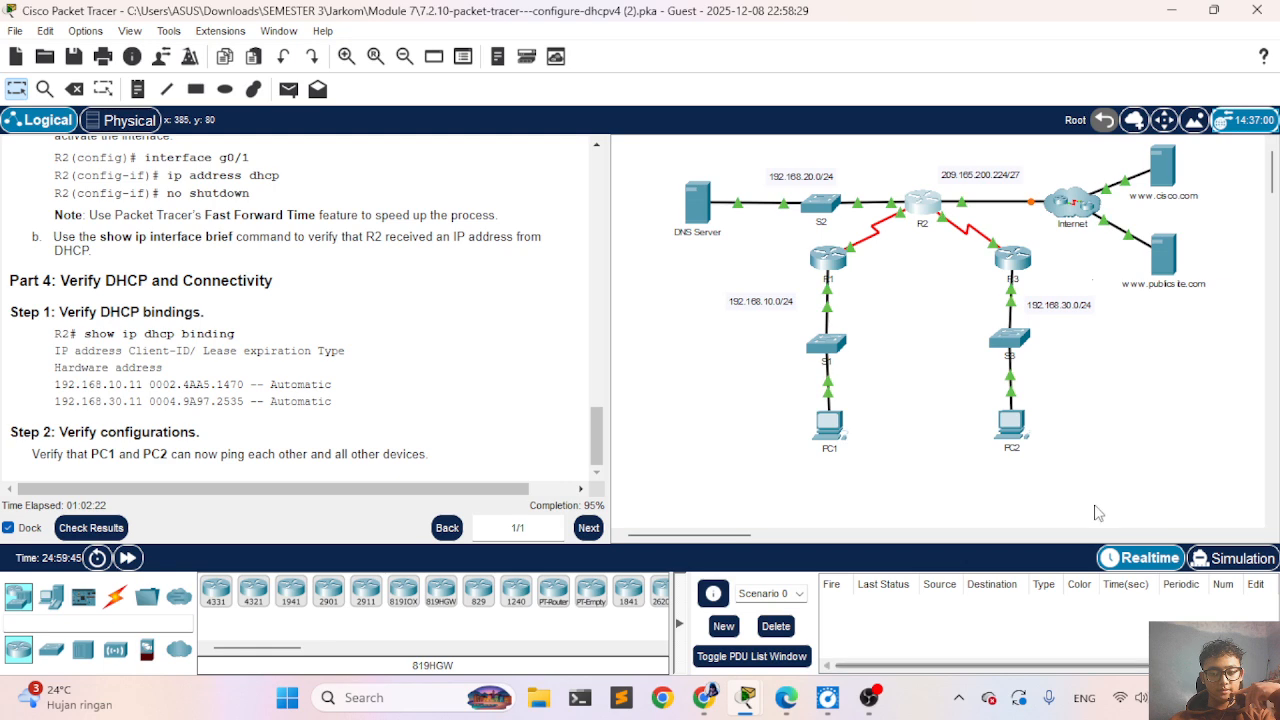
Step: Open R3's command line and compare its helper address with the R2 serial interface addresses in the Addressing Table
click(1012, 264)
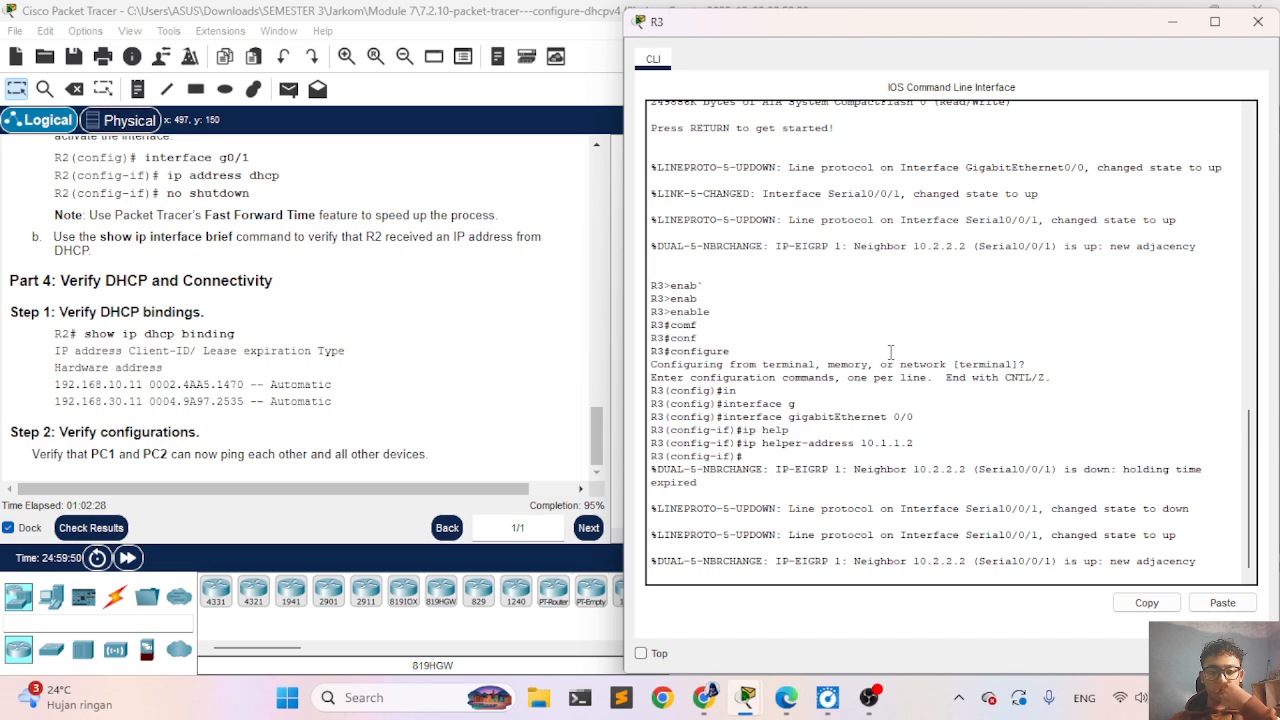
scroll(360, 333, up, 10)
scroll(360, 333, up, 5)
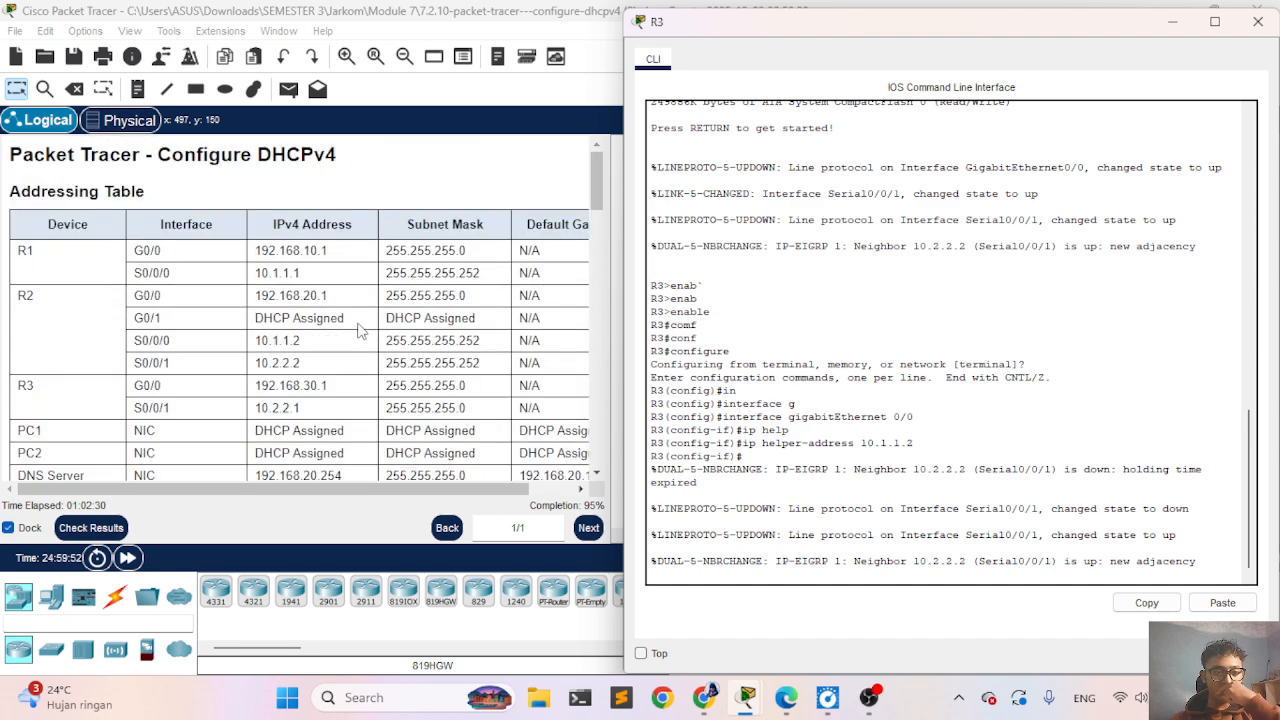
scroll(360, 333, down, 3)
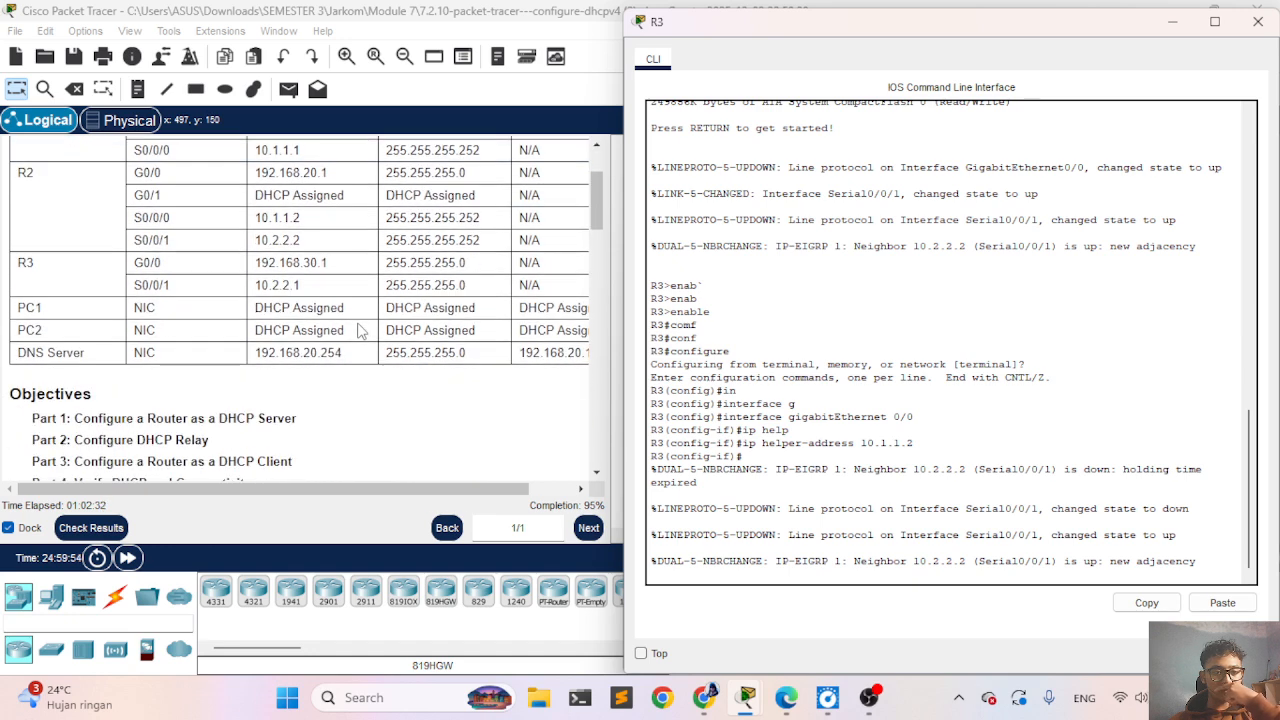
scroll(360, 333, up, 1)
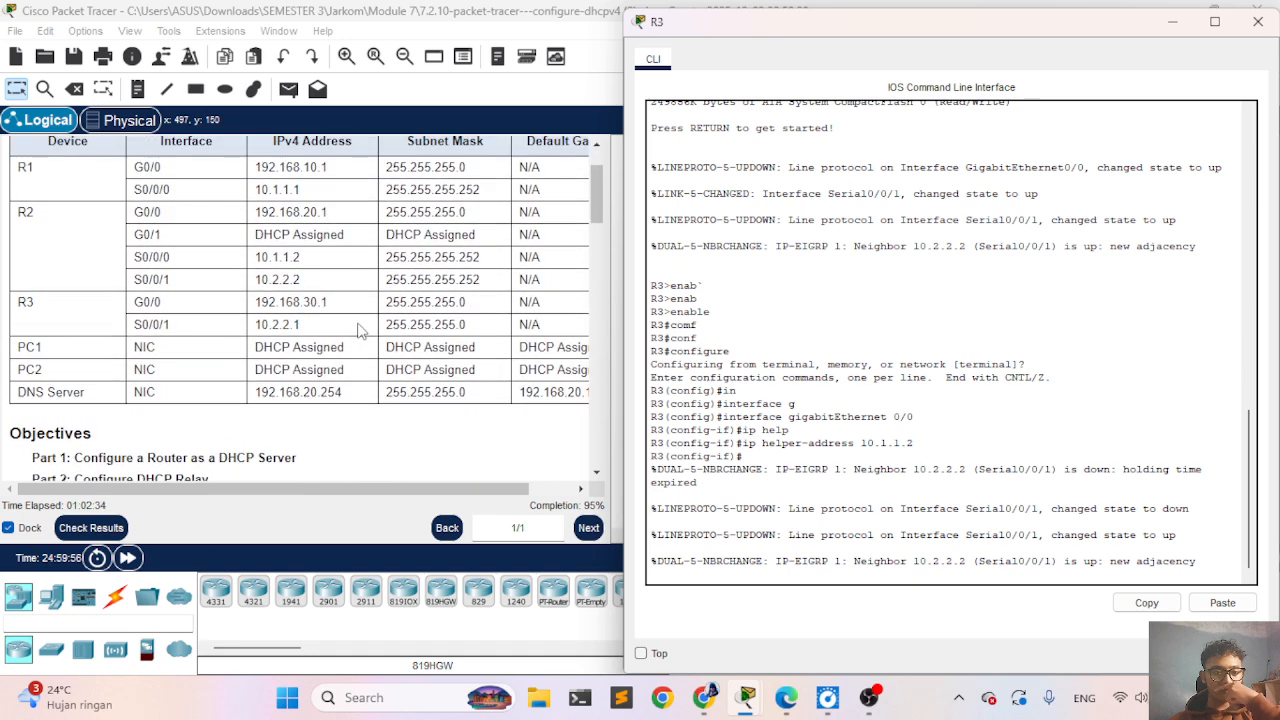
scroll(362, 331, right, 2)
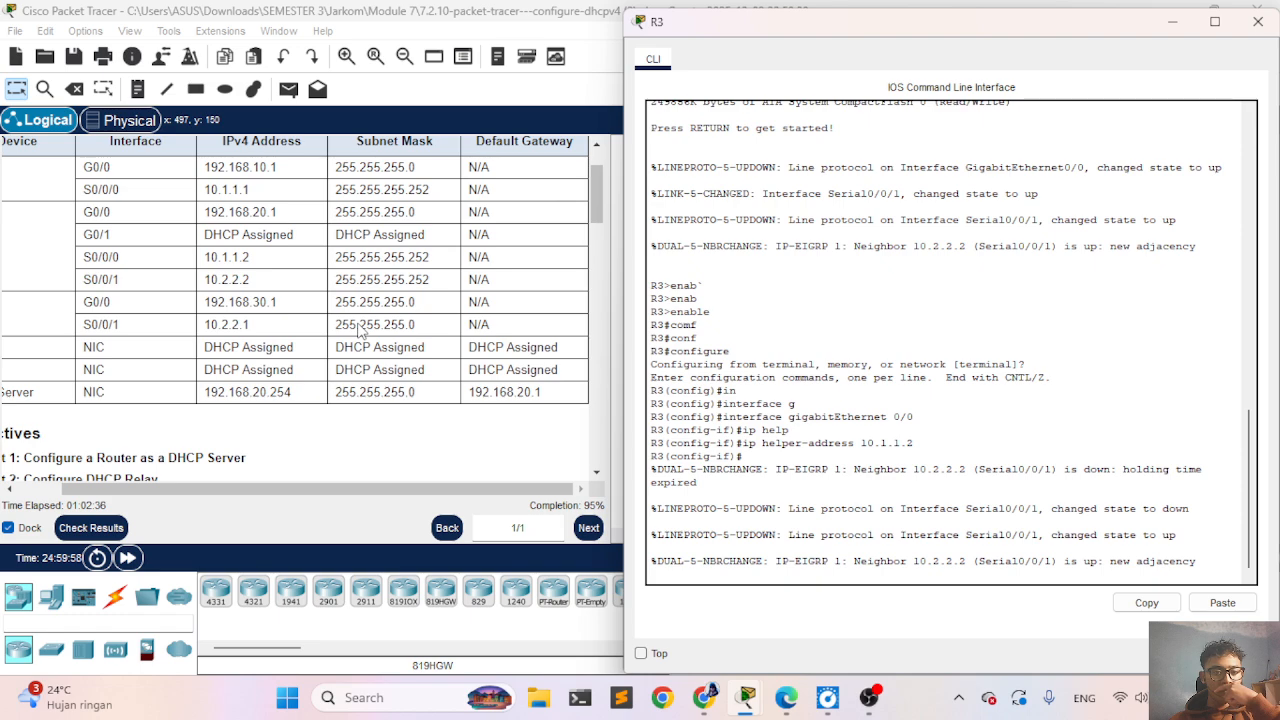
scroll(360, 333, down, 10)
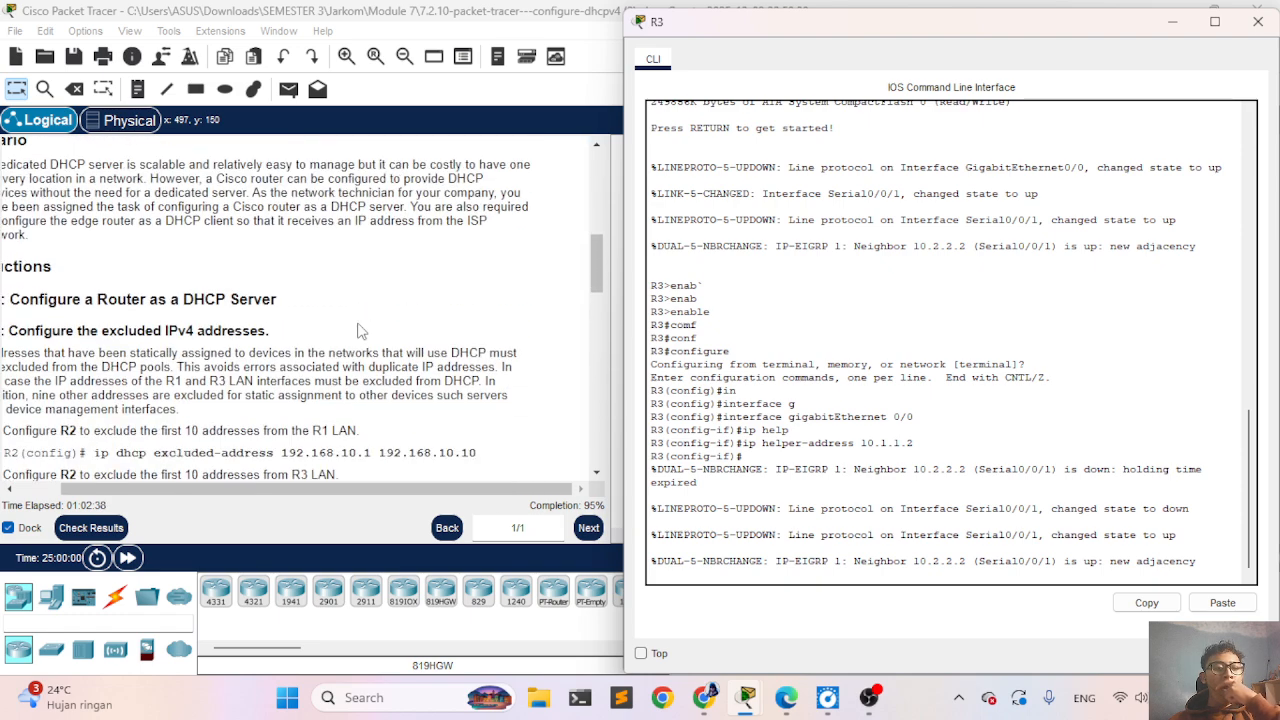
scroll(360, 333, down, 1)
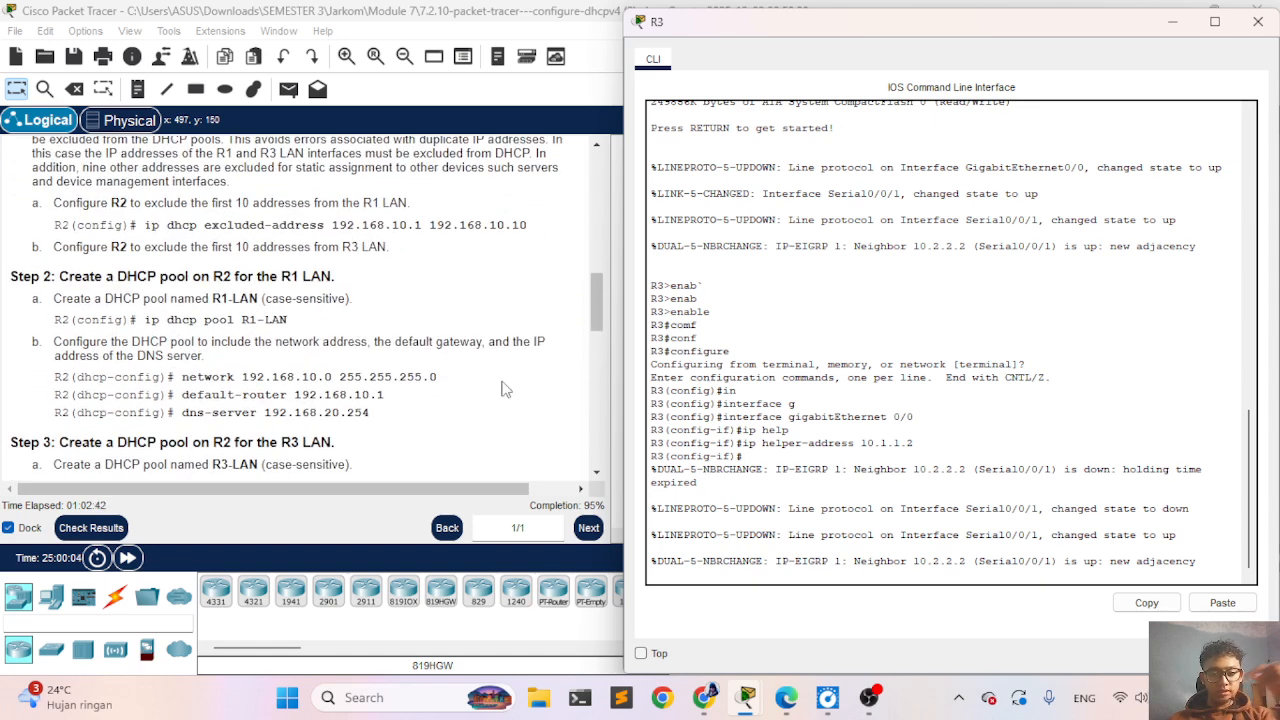
Step: Set the helper address 10.2.2.2 on R3's gigabitEthernet 0/0 interface, rechecking the DHCP relay instructions before committing the command
key(Return)
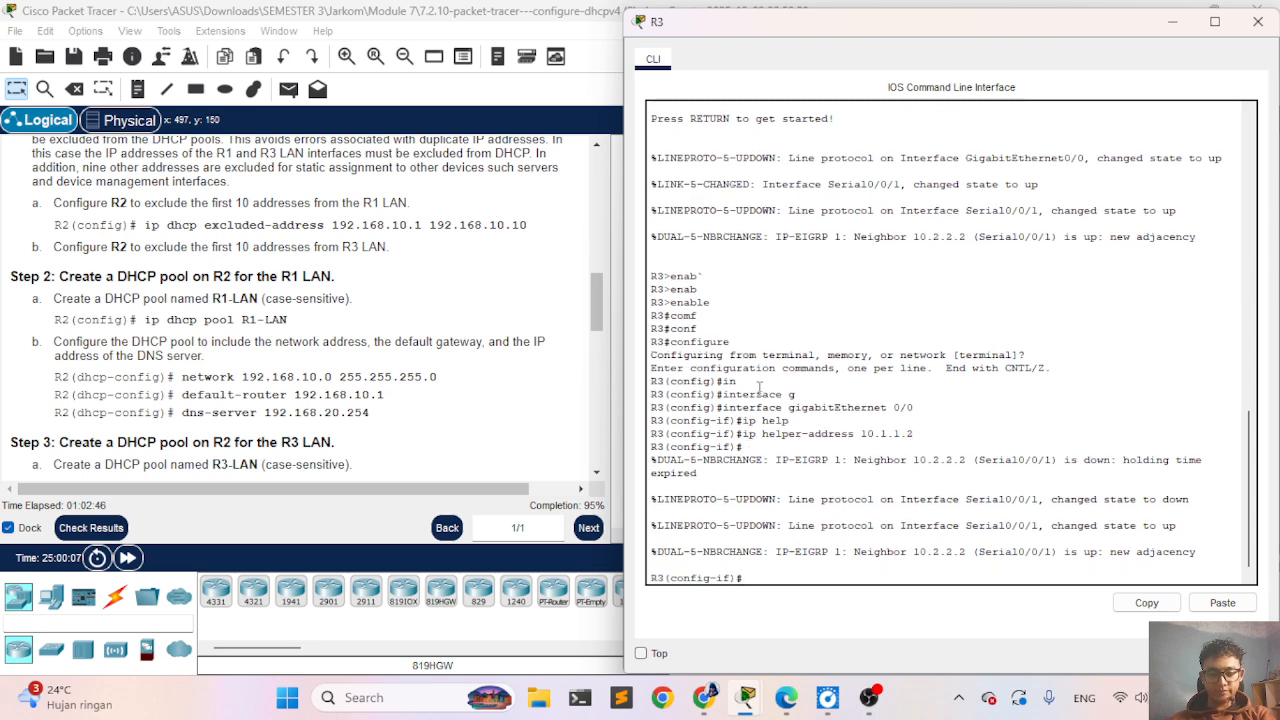
key(Up)
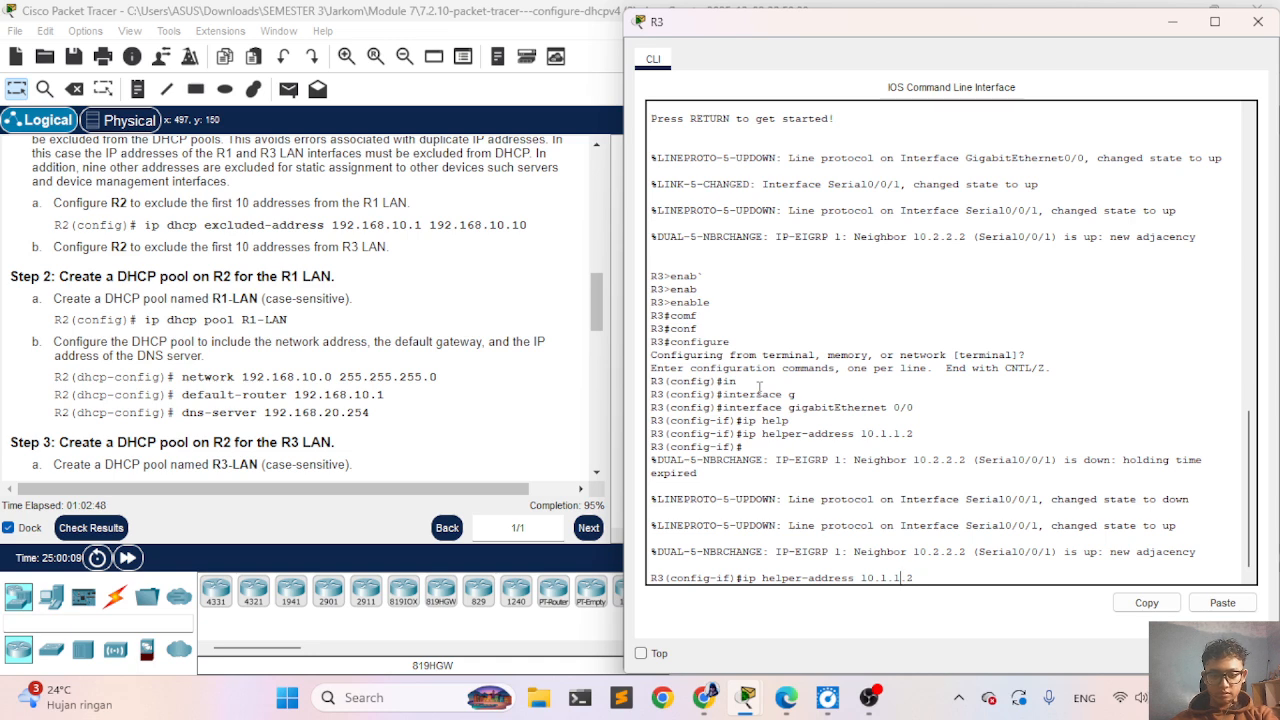
key(Left)
key(Left)
key(BackSpace)
text(2)
key(Left)
key(Left)
key(BackSpace)
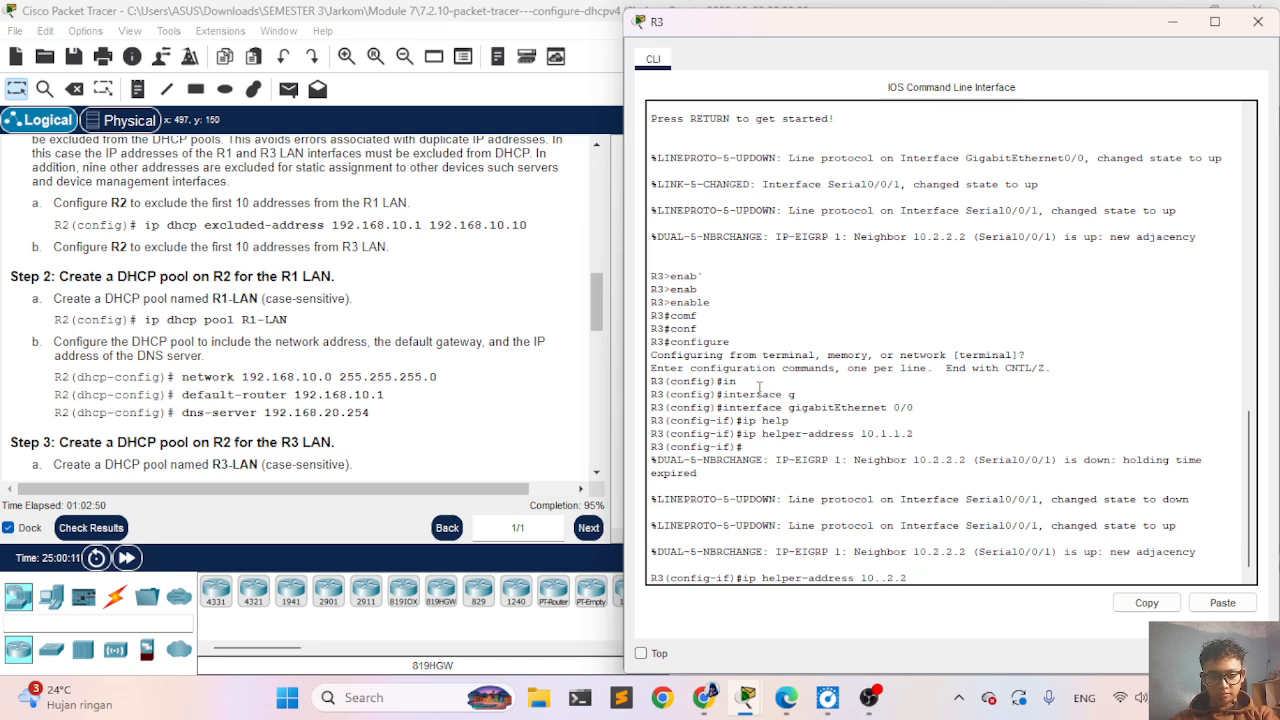
text(2)
scroll(467, 323, down, 3)
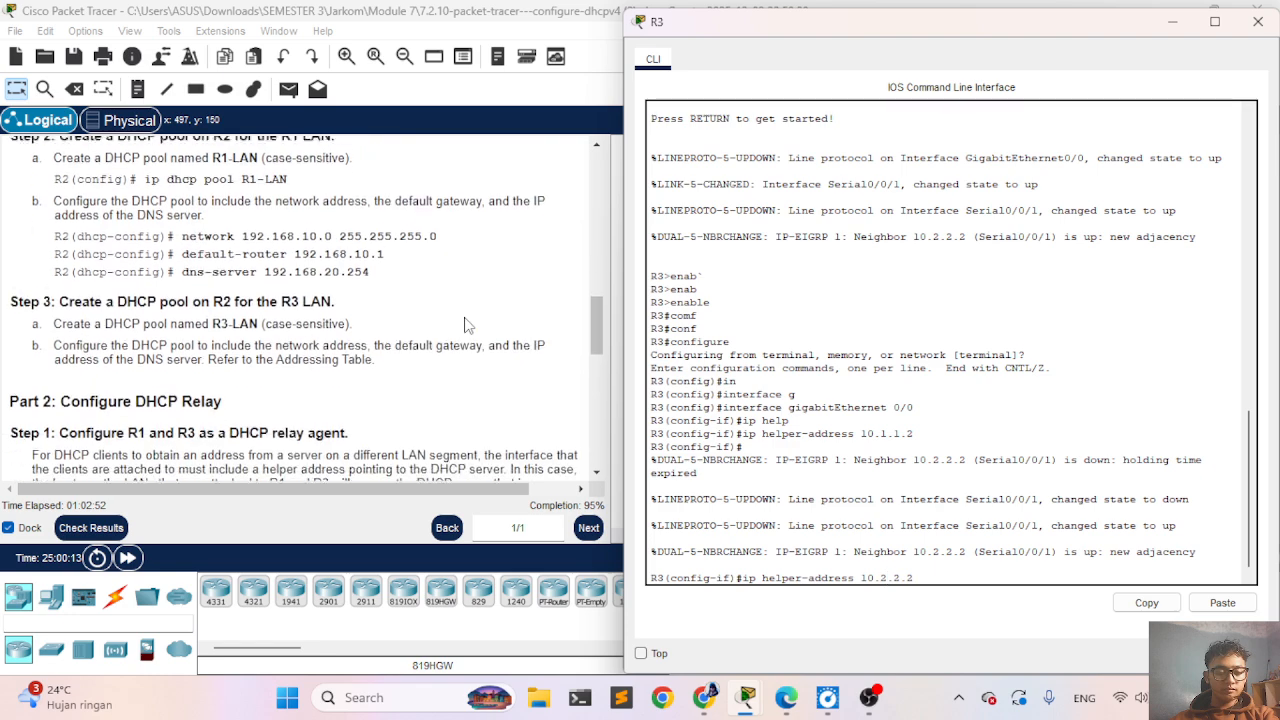
scroll(467, 323, down, 5)
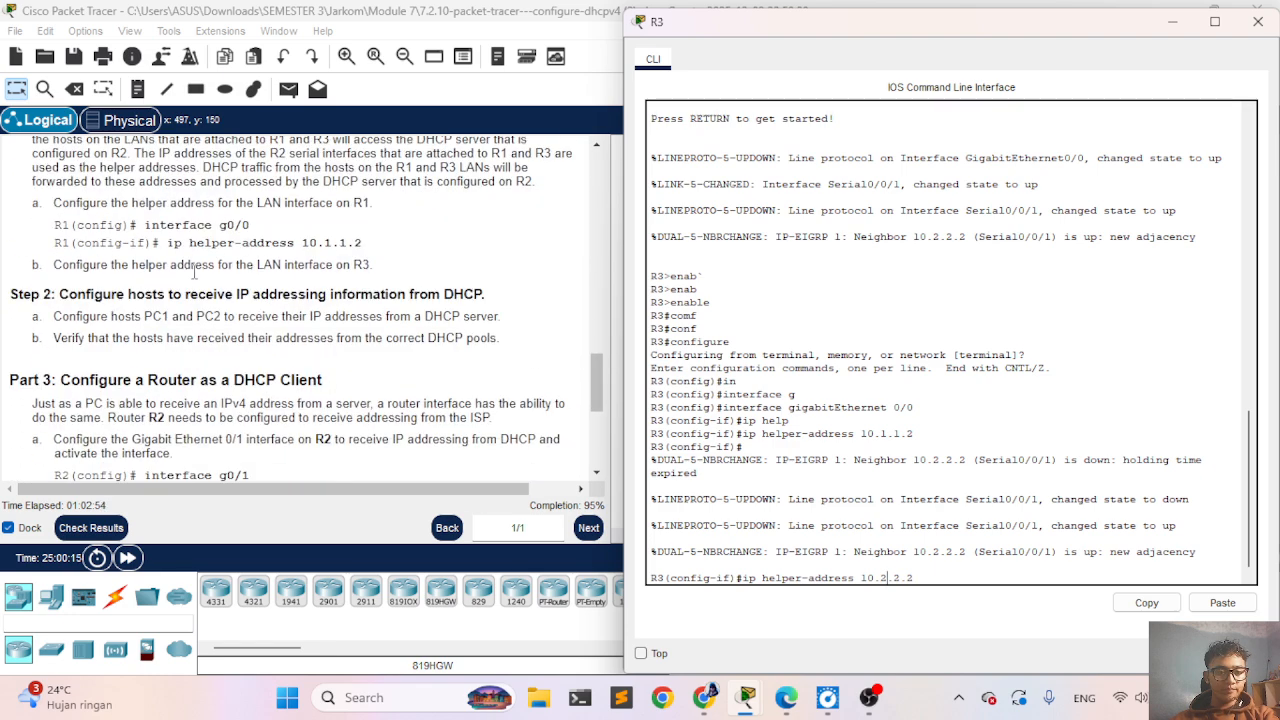
scroll(338, 174, up, 1)
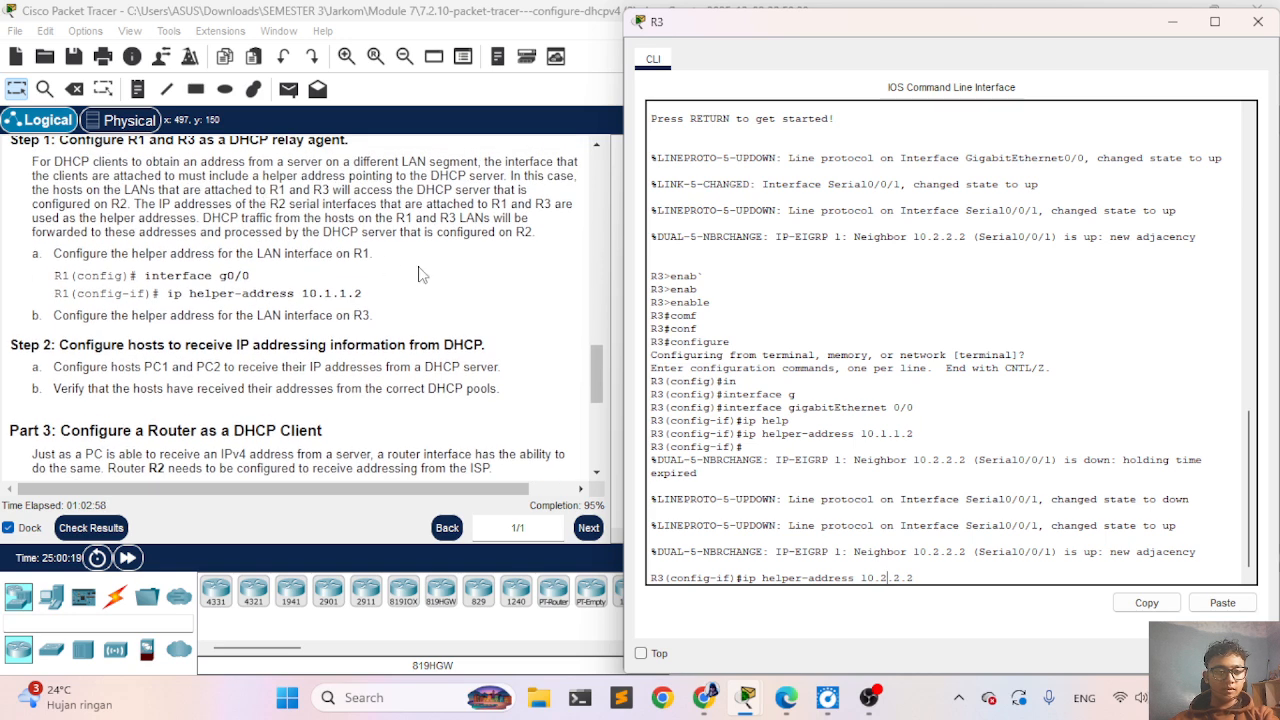
key(Return)
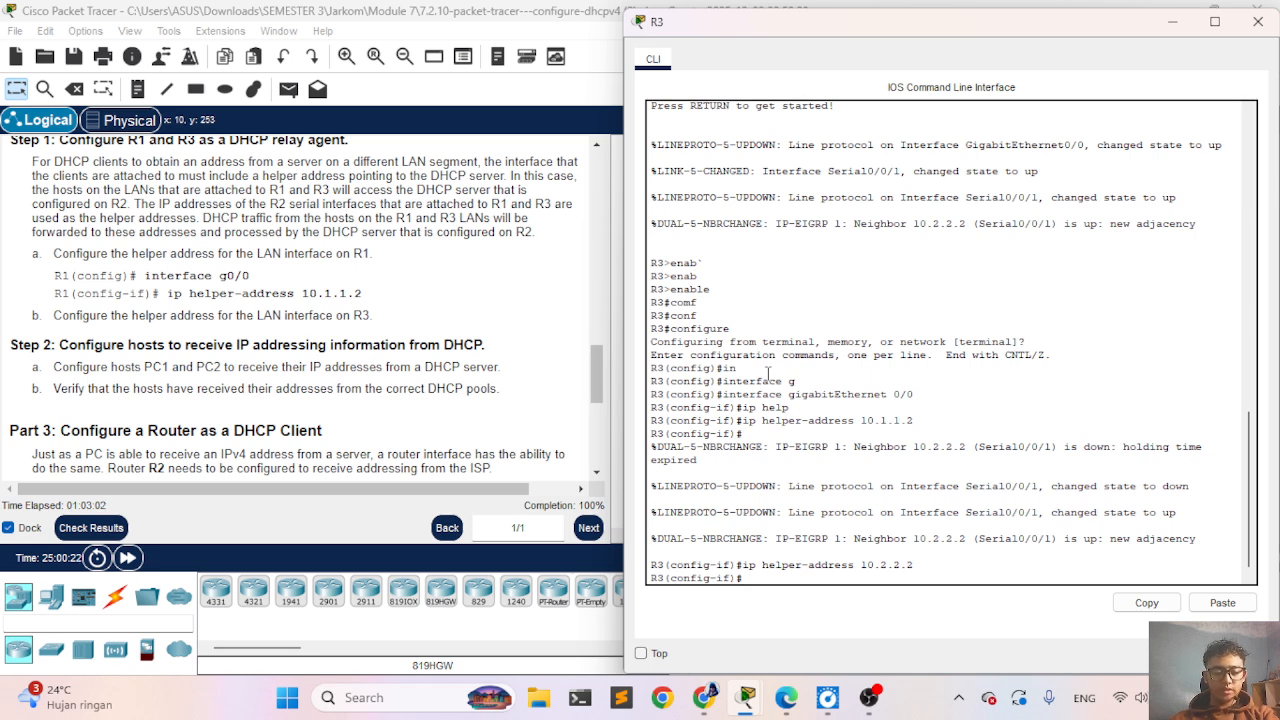
Step: End R3's configuration mode, save the running configuration with wr, and minimize the router's window
text(e)
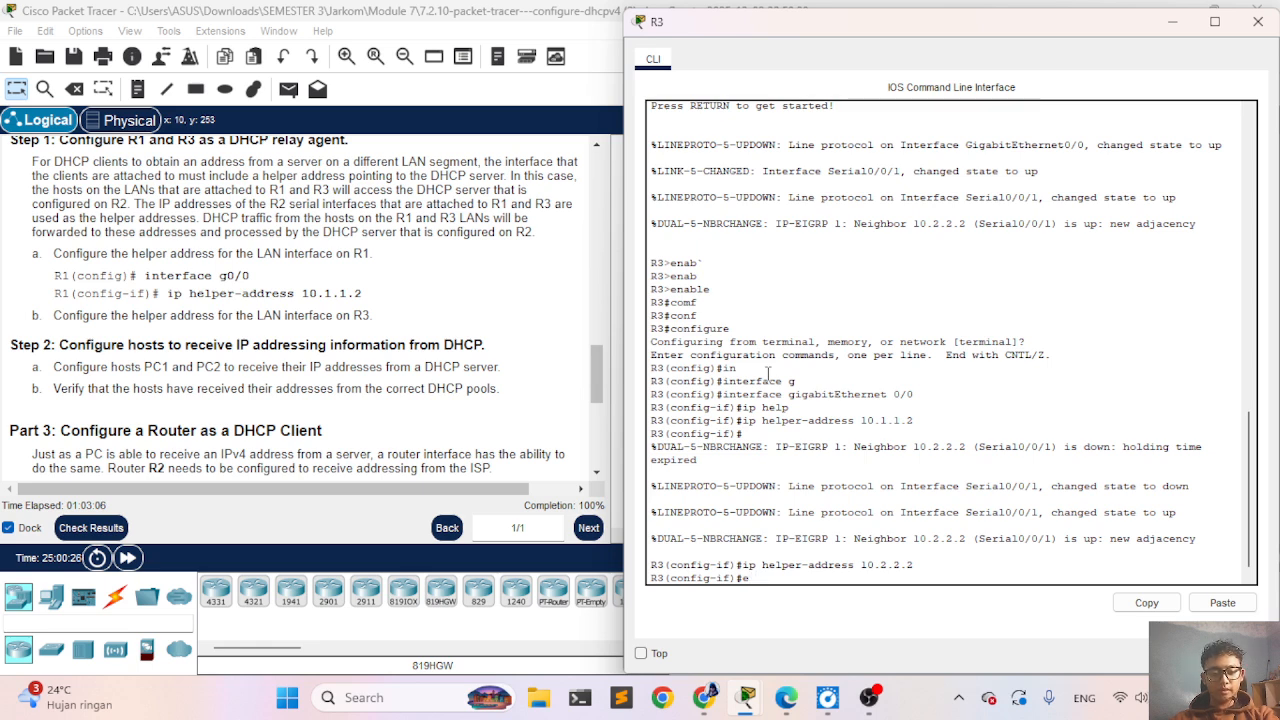
text(nd)
key(Return)
text(wr)
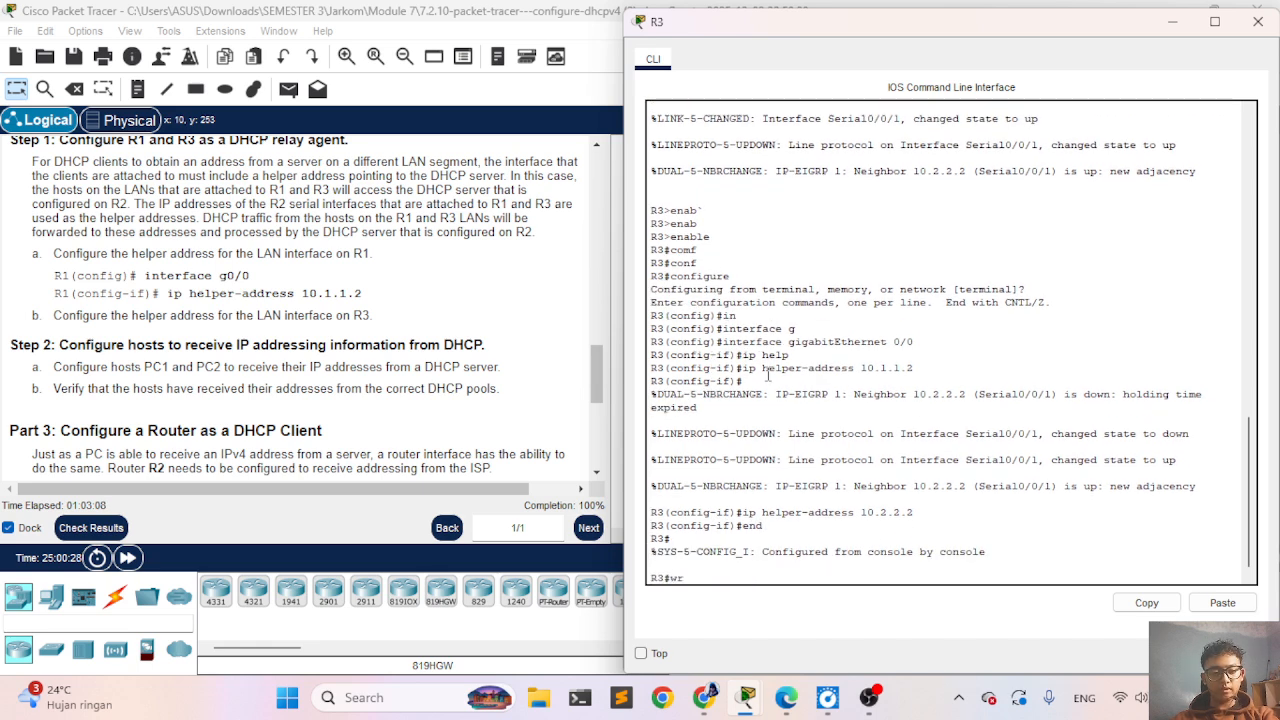
key(Return)
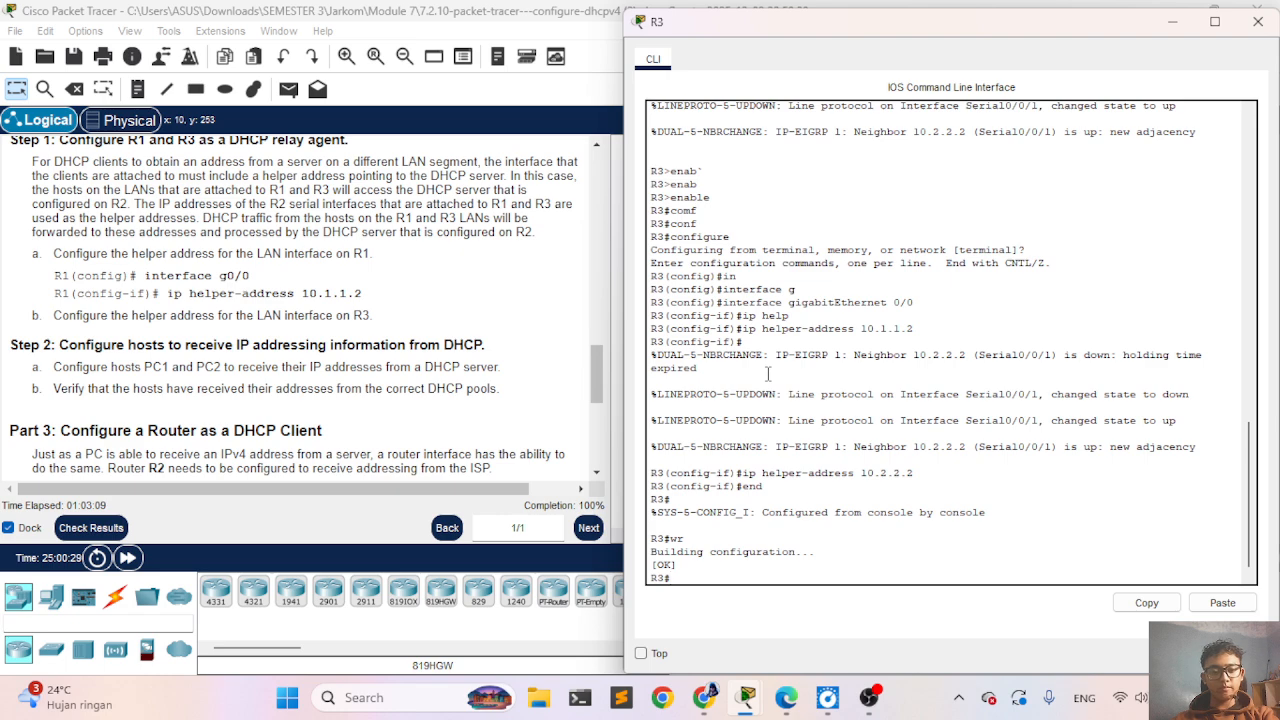
click(1172, 21)
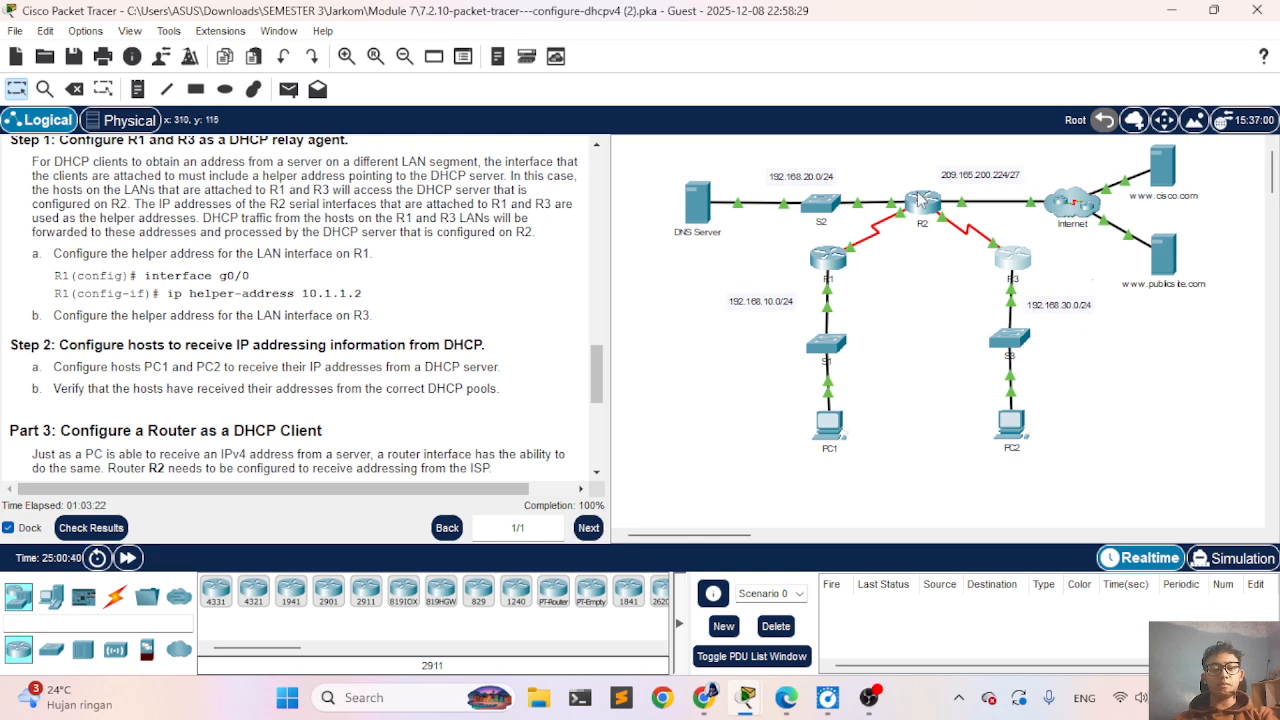
click(1170, 10)
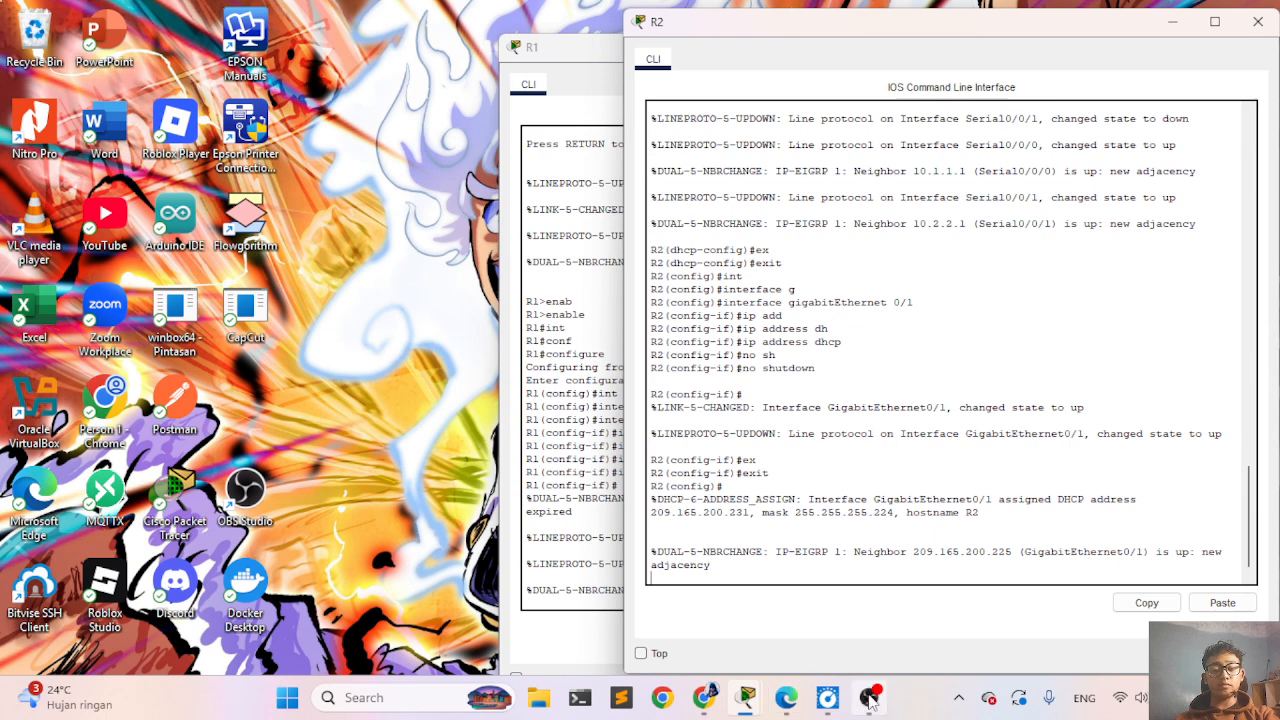
mouse_move(870, 701)
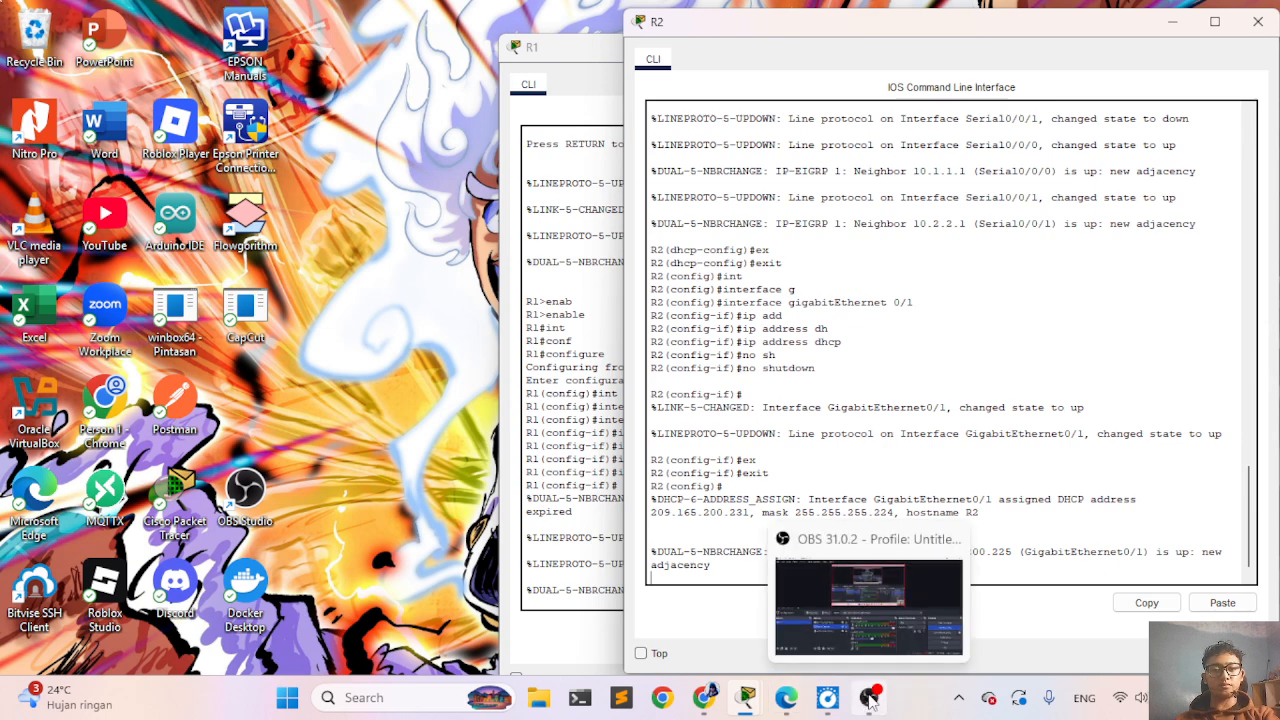